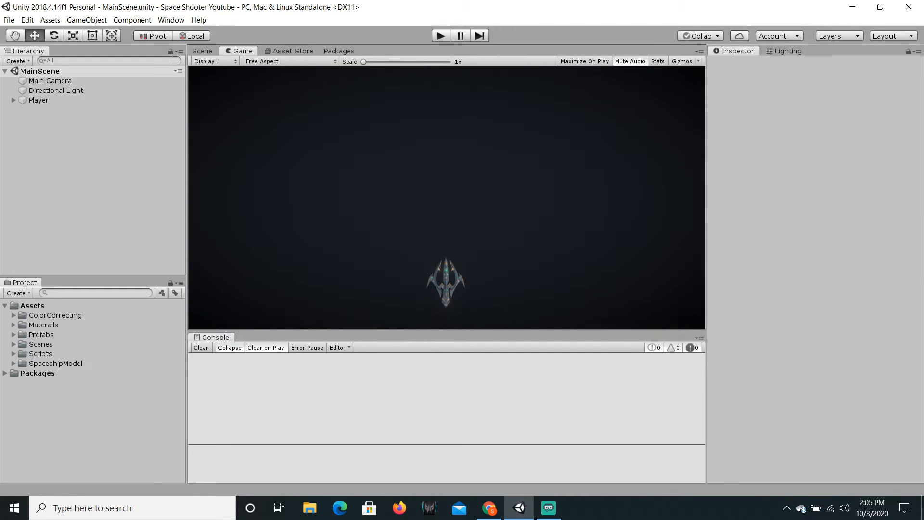
Search the Asset Store for "standard assets" and open the Standard Assets (for Unity 2018.4) page from the results.
{"action": "left_click", "coordinate": [290, 51]}
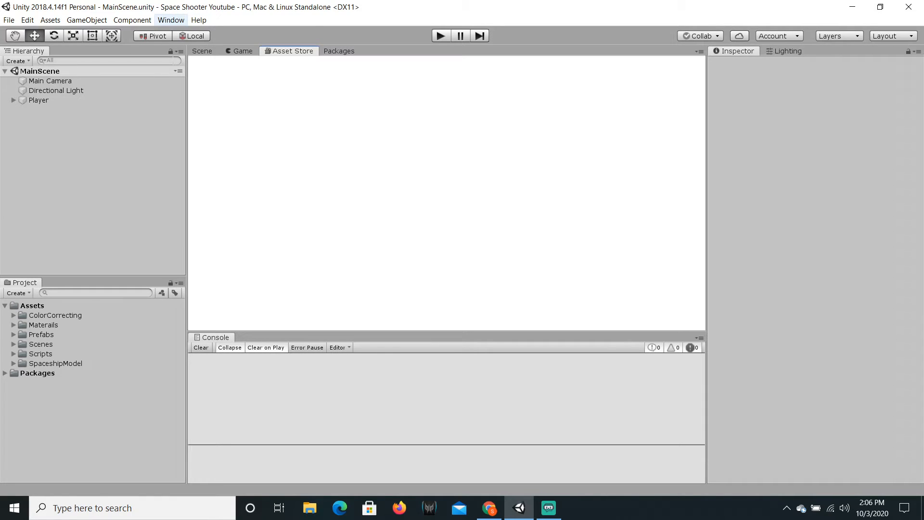
{"action": "left_click", "coordinate": [171, 20]}
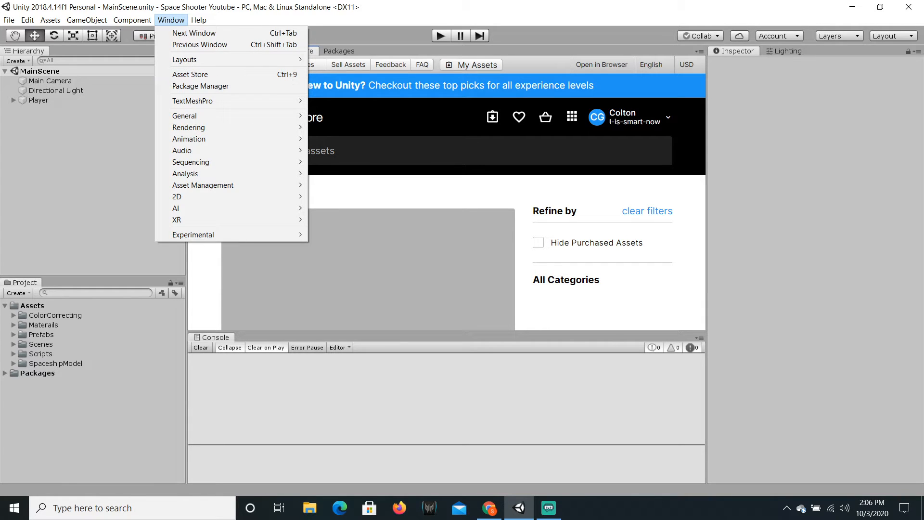
{"action": "key", "text": "Escape"}
{"action": "left_click_drag", "start_coordinate": [702, 69], "coordinate": [702, 92]}
{"action": "scroll", "coordinate": [447, 202], "scroll_direction": "up", "scroll_amount": 6}
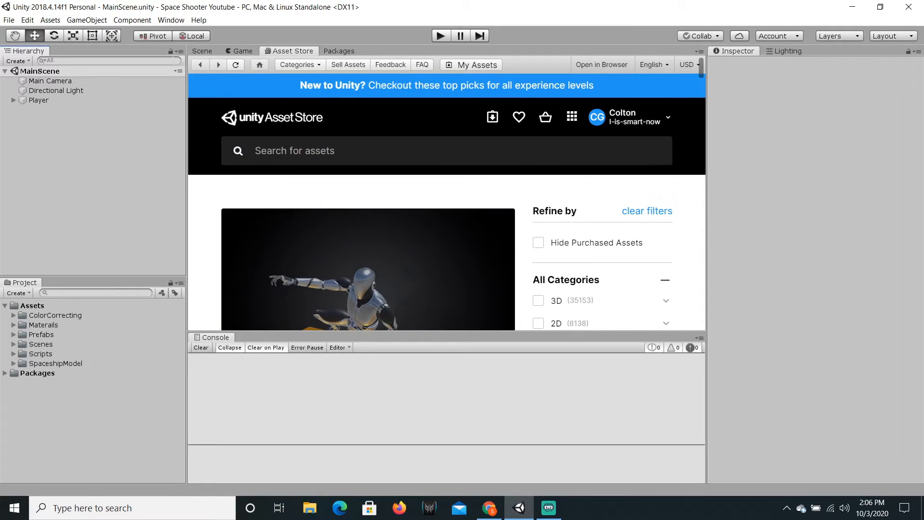
{"action": "left_click", "coordinate": [447, 150]}
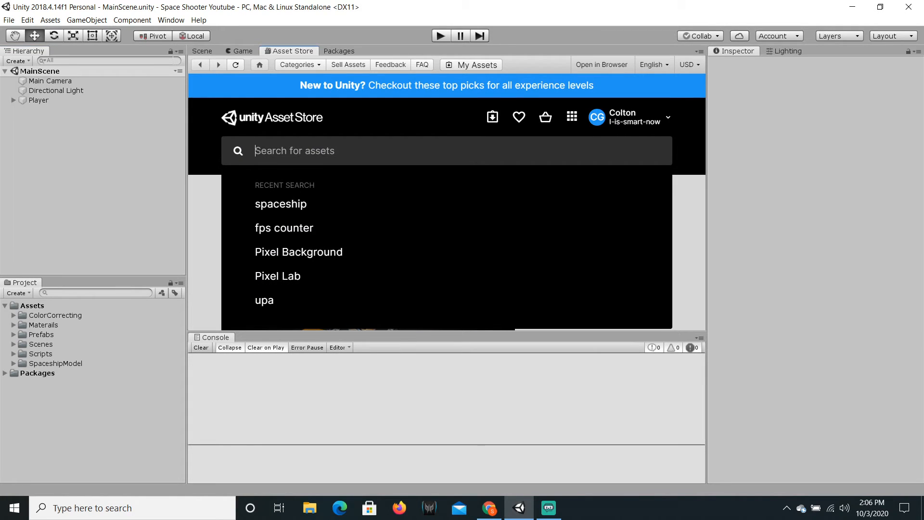
{"action": "type", "text": "standard"}
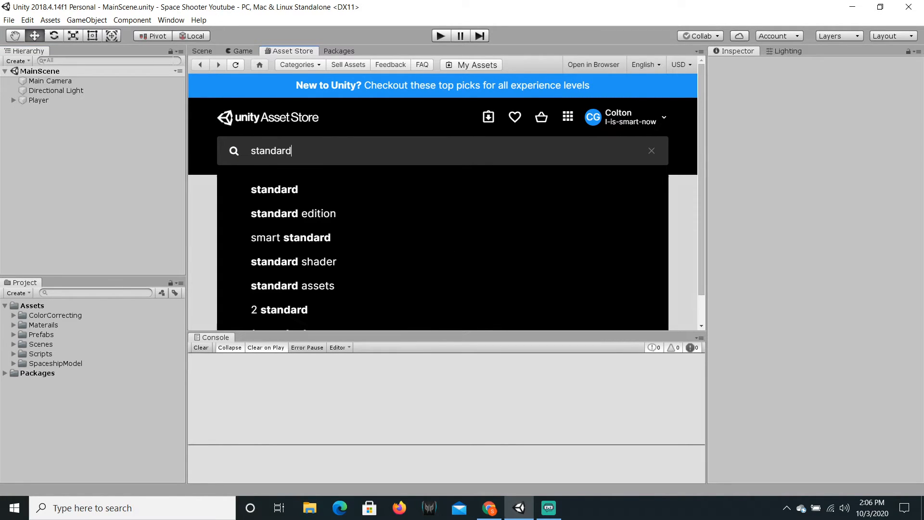
{"action": "type", "text": " assets"}
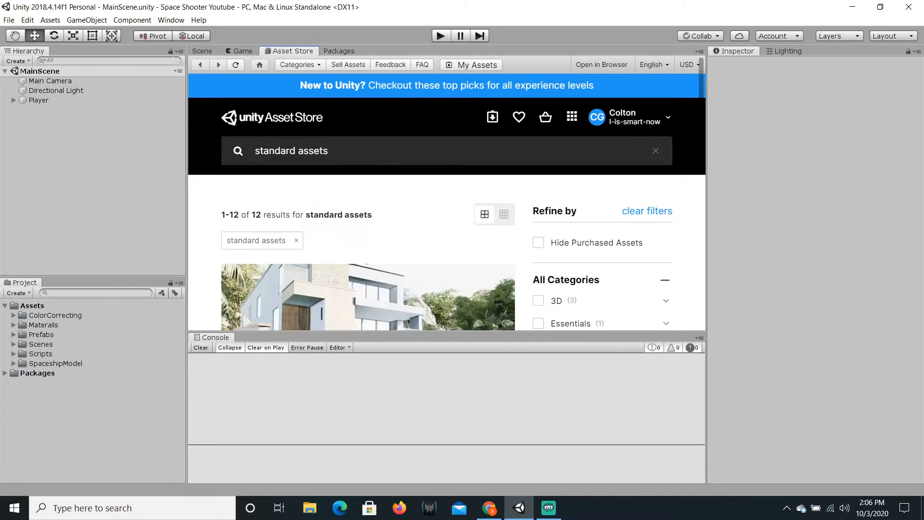
{"action": "scroll", "coordinate": [447, 201], "scroll_direction": "down", "scroll_amount": 5}
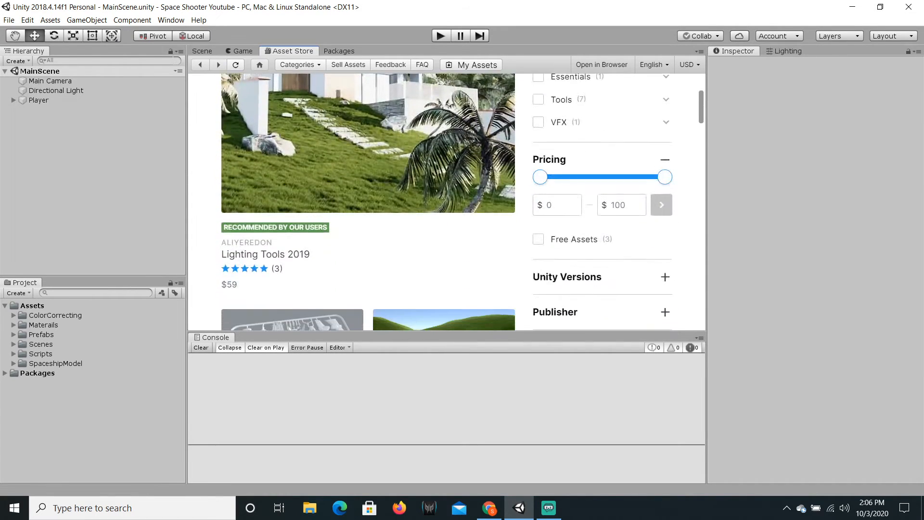
{"action": "scroll", "coordinate": [447, 201], "scroll_direction": "down", "scroll_amount": 3}
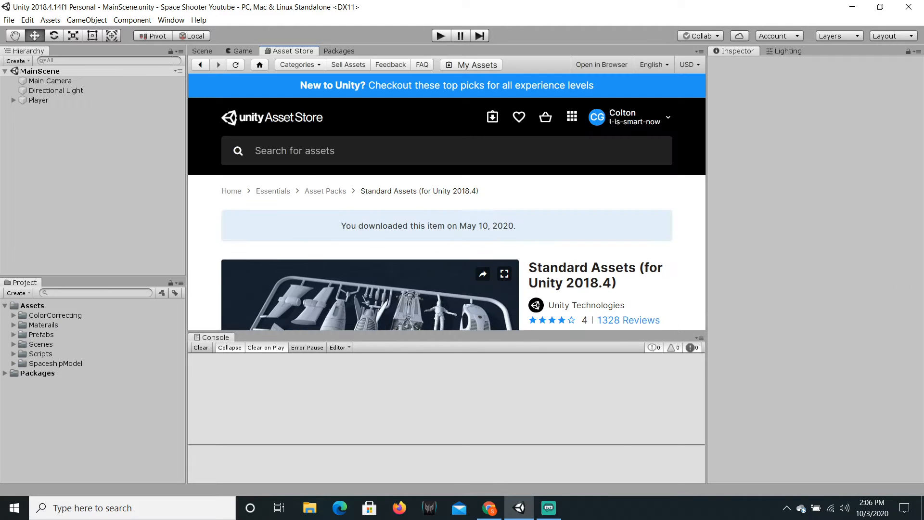
Compare the Unity version in the Standard Assets title with the version of the editor in use.
{"action": "scroll", "coordinate": [446, 203], "scroll_direction": "down", "scroll_amount": 2}
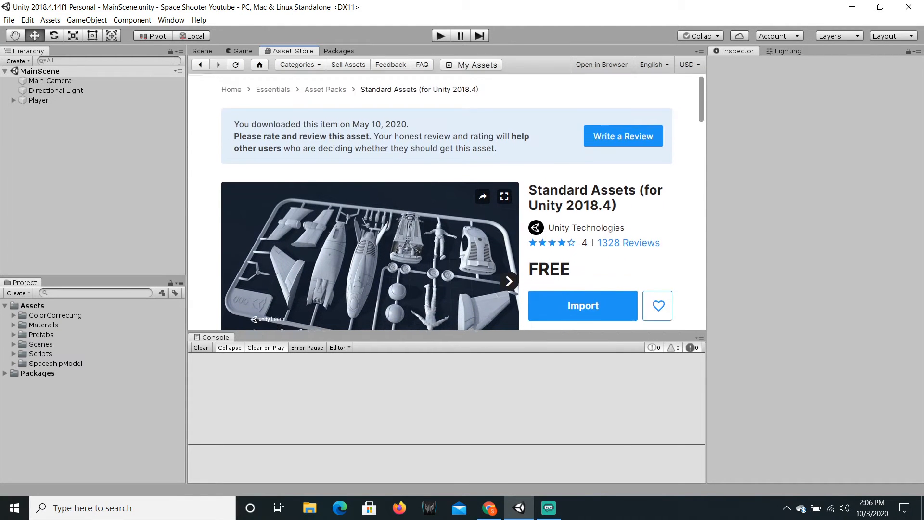
{"action": "scroll", "coordinate": [446, 207], "scroll_direction": "up", "scroll_amount": 3}
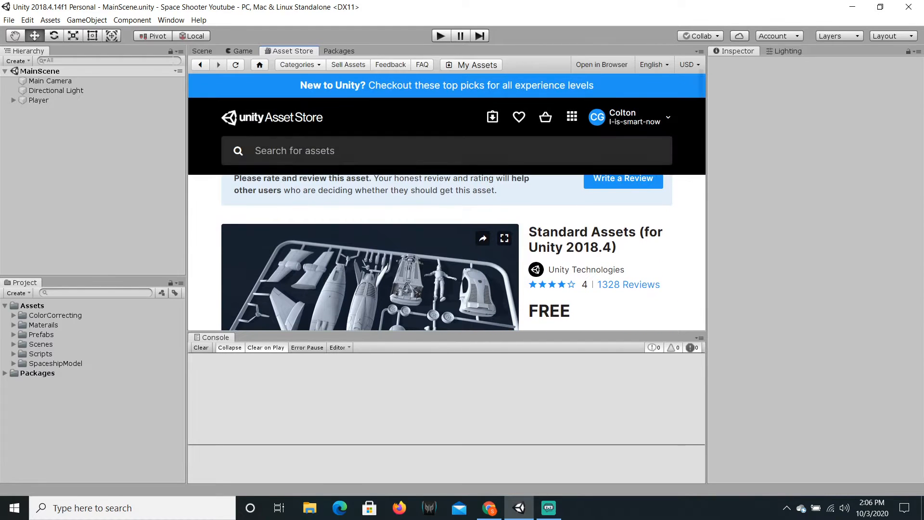
{"action": "scroll", "coordinate": [447, 250], "scroll_direction": "down", "scroll_amount": 1}
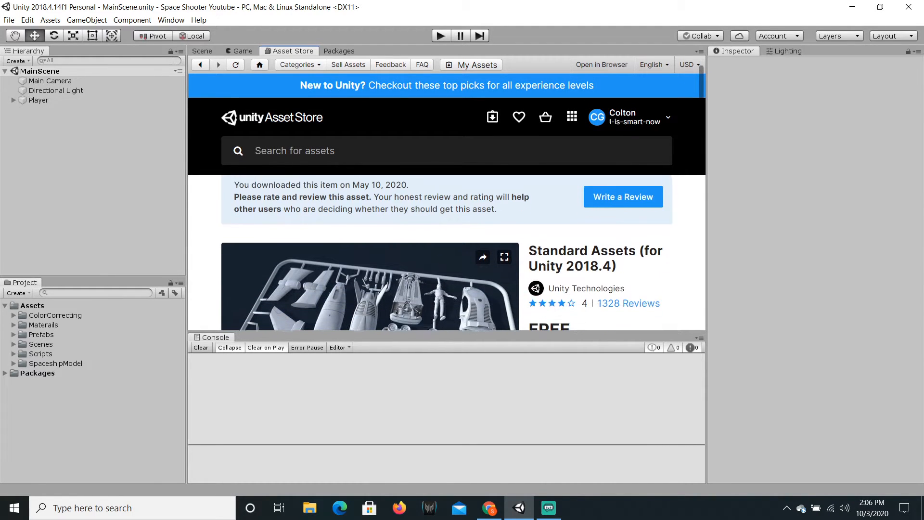
{"action": "left_click_drag", "start_coordinate": [574, 261], "coordinate": [617, 261]}
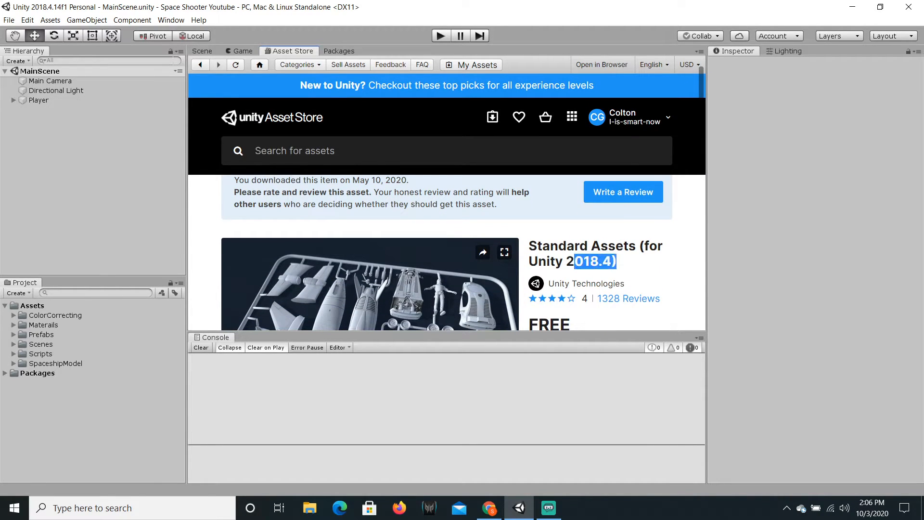
{"action": "left_click", "coordinate": [621, 262]}
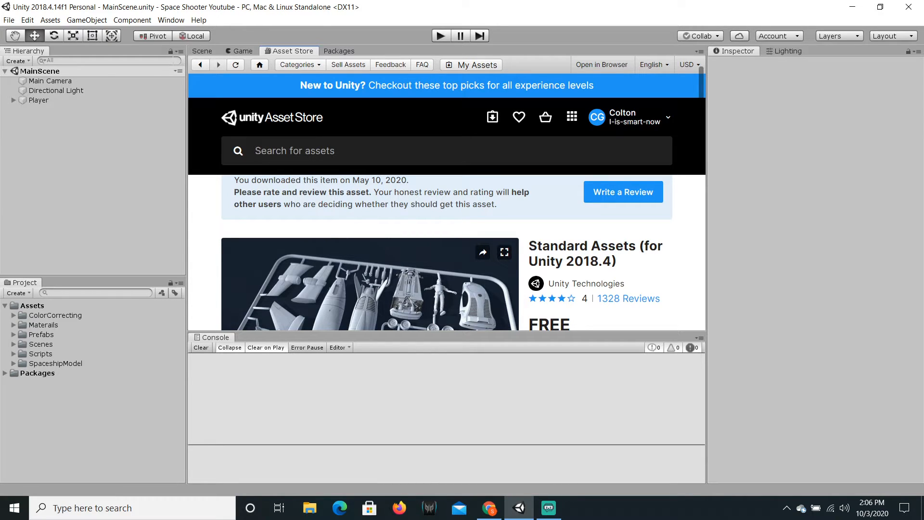
{"action": "left_click_drag", "start_coordinate": [574, 261], "coordinate": [611, 261]}
{"action": "left_click", "coordinate": [616, 262]}
{"action": "mouse_move", "coordinate": [47, 6]}
{"action": "left_mouse_down"}
{"action": "mouse_move", "coordinate": [60, 6]}
{"action": "mouse_move", "coordinate": [44, 10]}
{"action": "left_mouse_up"}
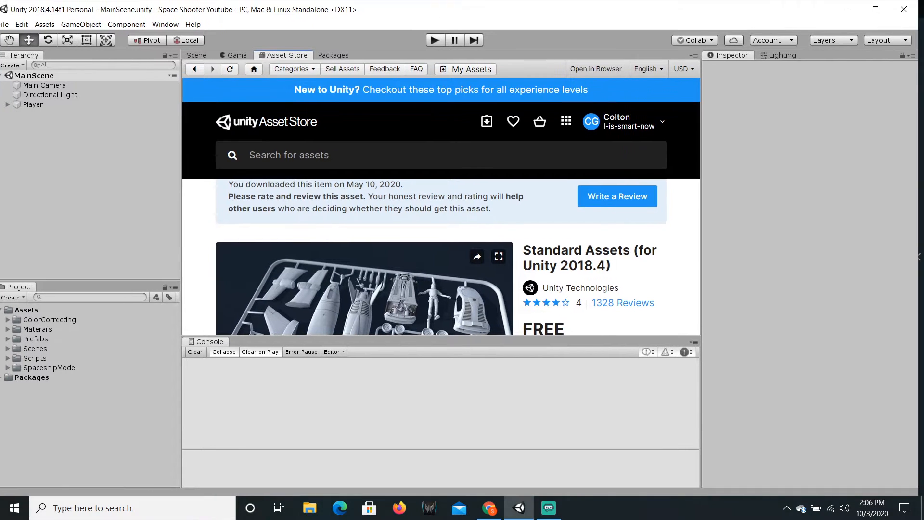
{"action": "left_click", "coordinate": [876, 9]}
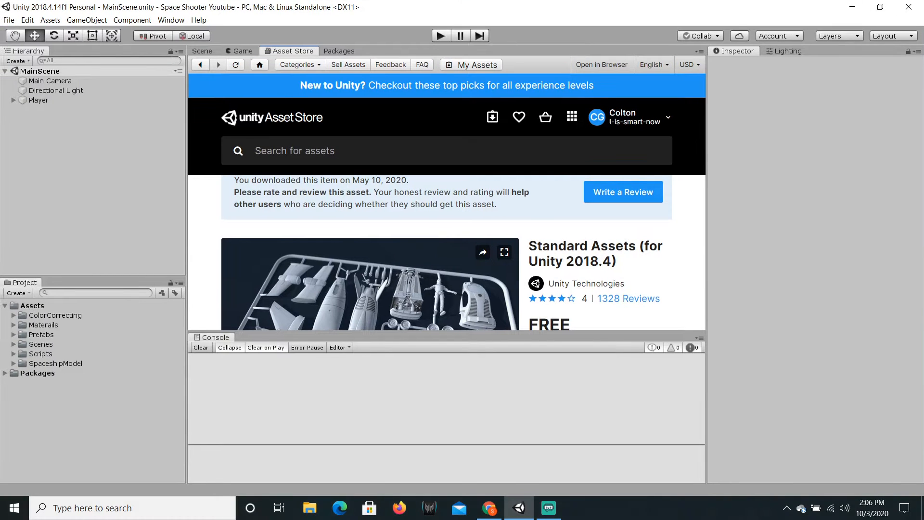
{"action": "scroll", "coordinate": [447, 202], "scroll_direction": "down", "scroll_amount": 3}
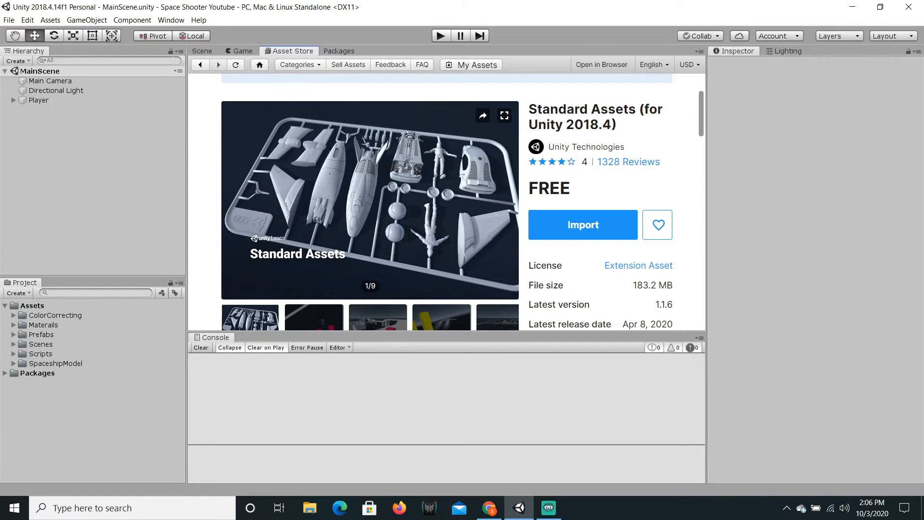
{"action": "left_click", "coordinate": [658, 224]}
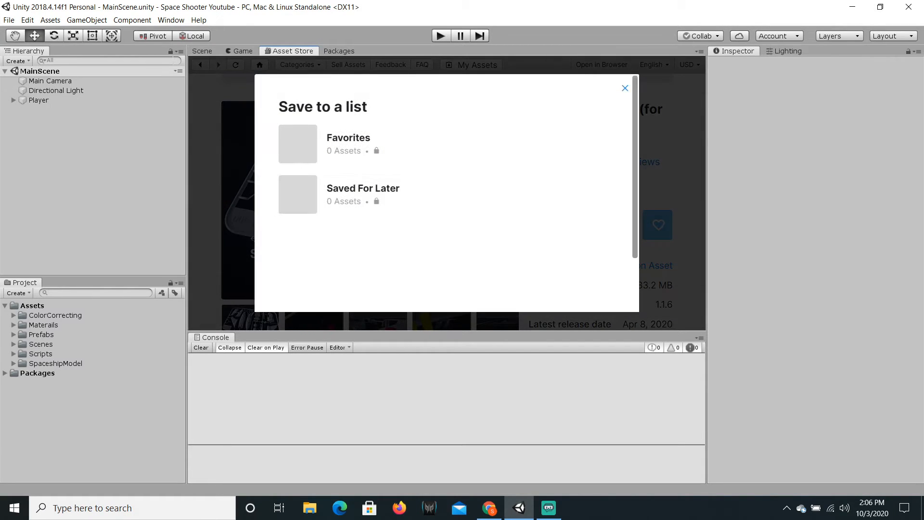
{"action": "left_click", "coordinate": [626, 87]}
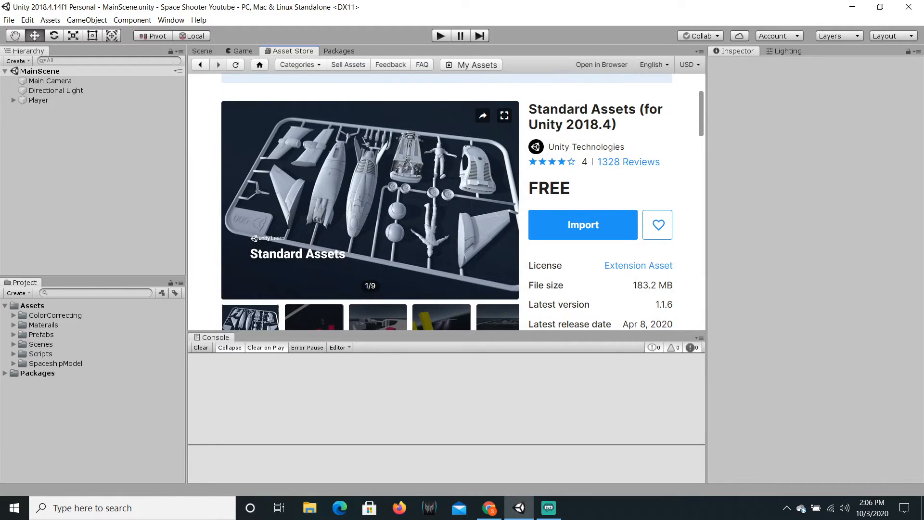
{"action": "left_click", "coordinate": [630, 161]}
{"action": "scroll", "coordinate": [630, 161], "scroll_direction": "up", "scroll_amount": 3}
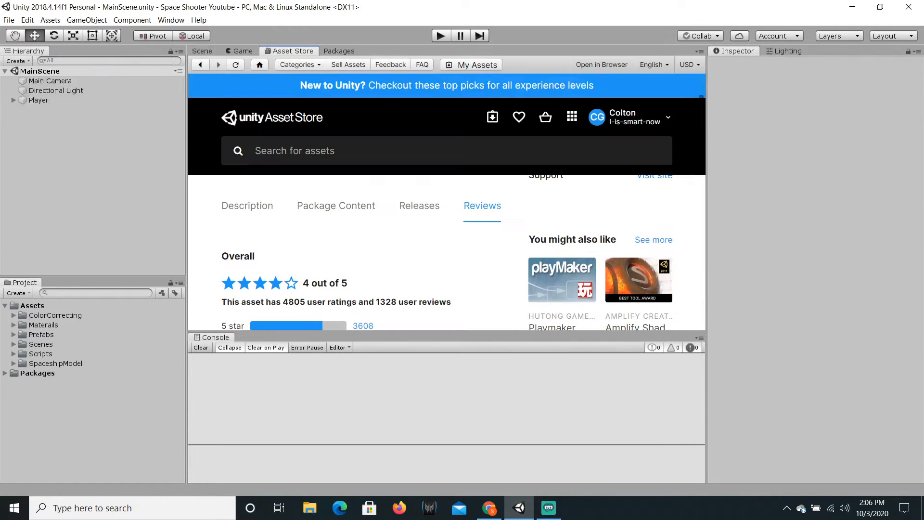
{"action": "scroll", "coordinate": [446, 250], "scroll_direction": "up", "scroll_amount": 5}
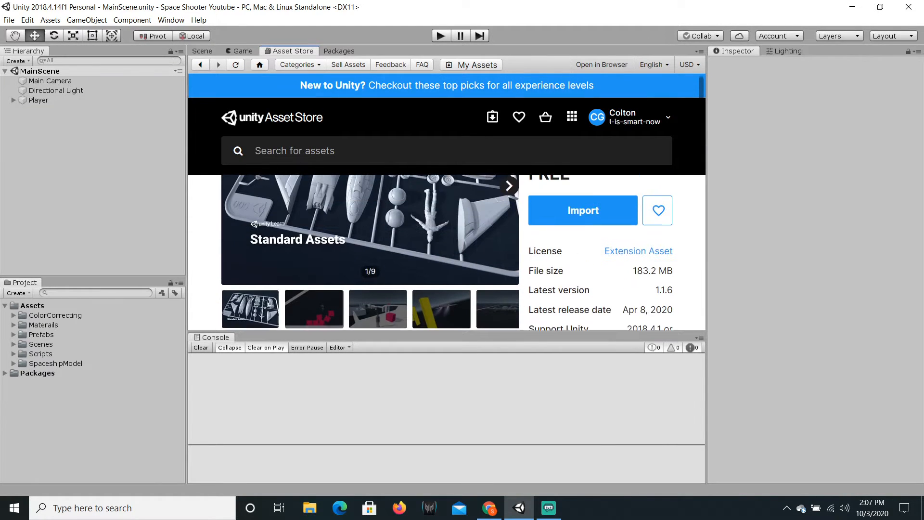
{"action": "scroll", "coordinate": [583, 246], "scroll_direction": "up", "scroll_amount": 1}
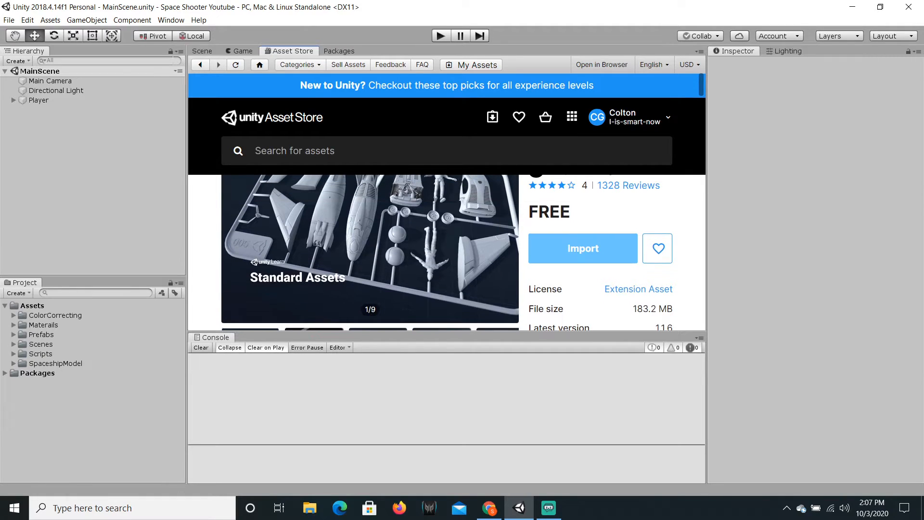
Start importing the Standard Assets package and exclude the SampleScenes folder from the import.
{"action": "left_click", "coordinate": [583, 248]}
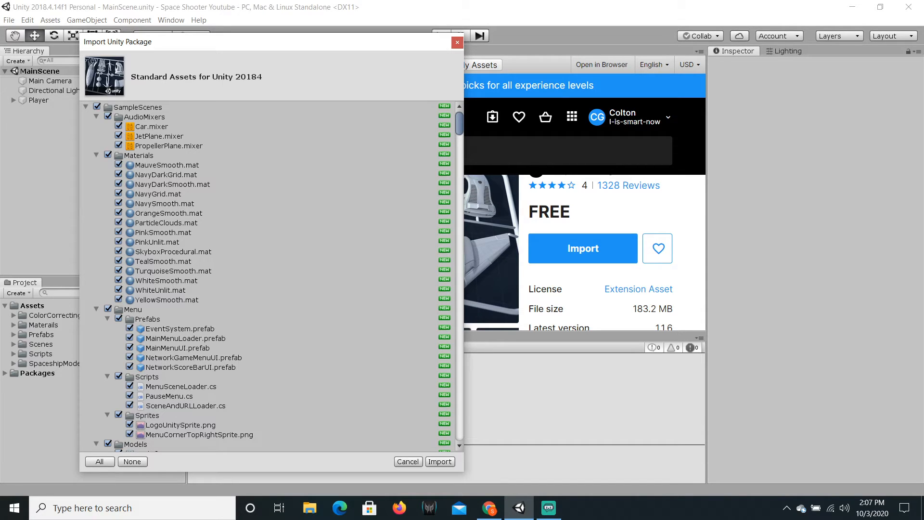
{"action": "left_click", "coordinate": [86, 107]}
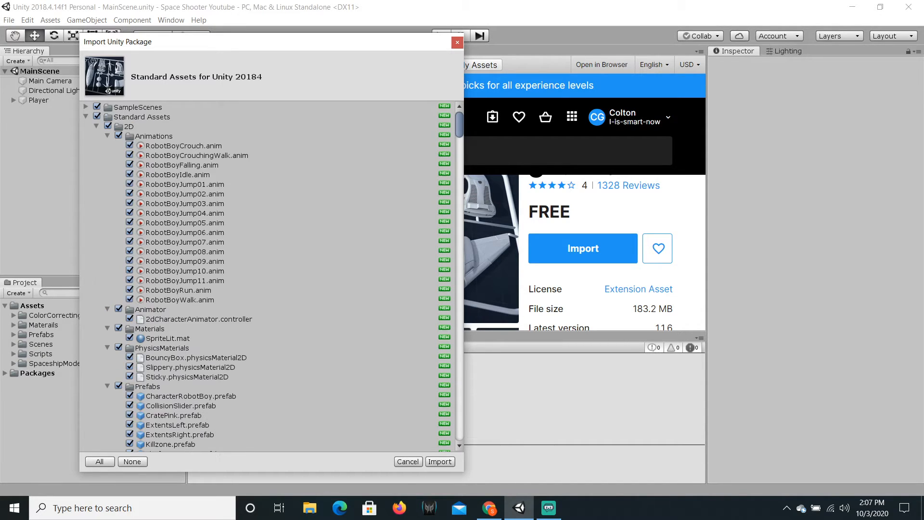
{"action": "left_click", "coordinate": [97, 106]}
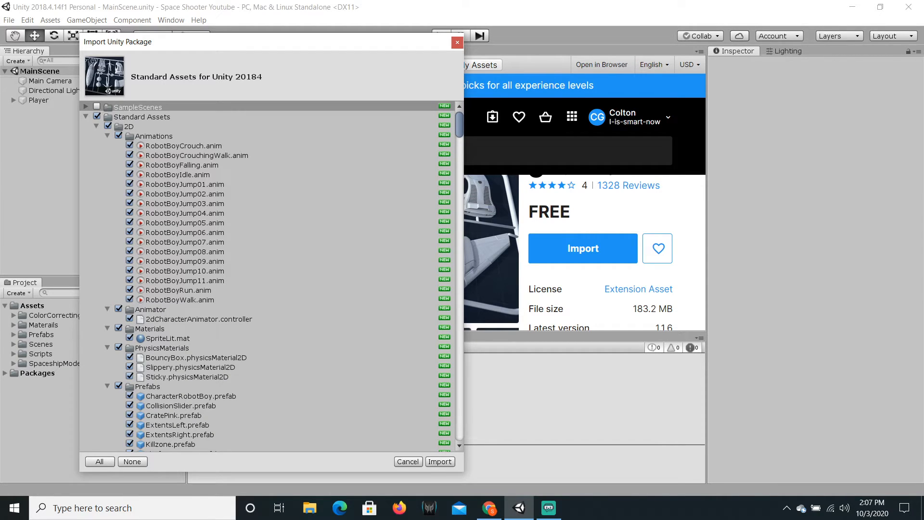
Exclude the 2D, Cameras and Characters folders of Standard Assets from the import.
{"action": "left_click", "coordinate": [108, 126]}
{"action": "scroll", "coordinate": [268, 276], "scroll_direction": "down", "scroll_amount": 2}
{"action": "scroll", "coordinate": [267, 276], "scroll_direction": "down", "scroll_amount": 15}
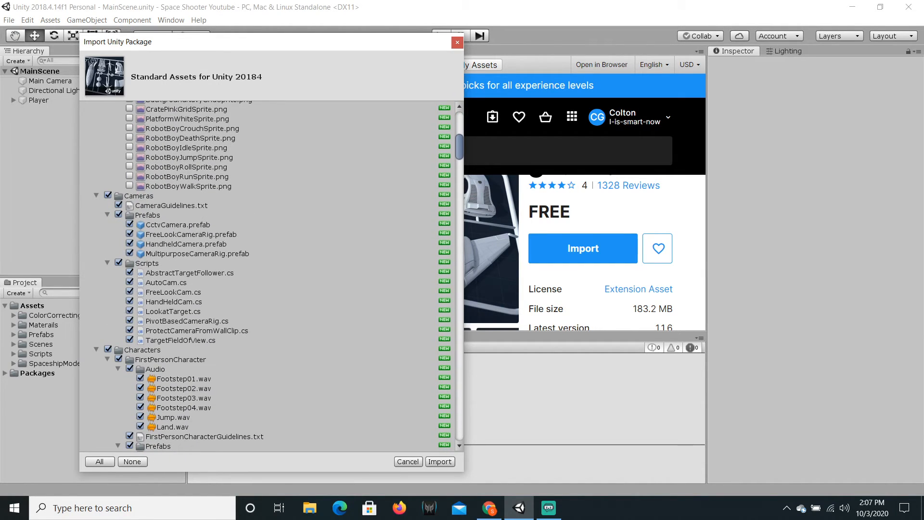
{"action": "left_click", "coordinate": [107, 196]}
{"action": "scroll", "coordinate": [267, 276], "scroll_direction": "down", "scroll_amount": 5}
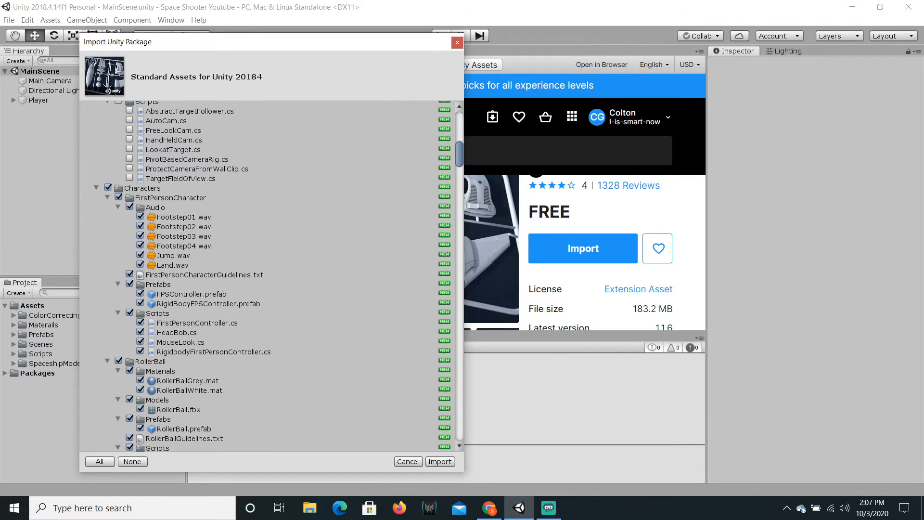
{"action": "left_click", "coordinate": [108, 188]}
Exclude the CrossPlatformInput and Editor folders of Standard Assets from the import.
{"action": "scroll", "coordinate": [267, 276], "scroll_direction": "down", "scroll_amount": 18}
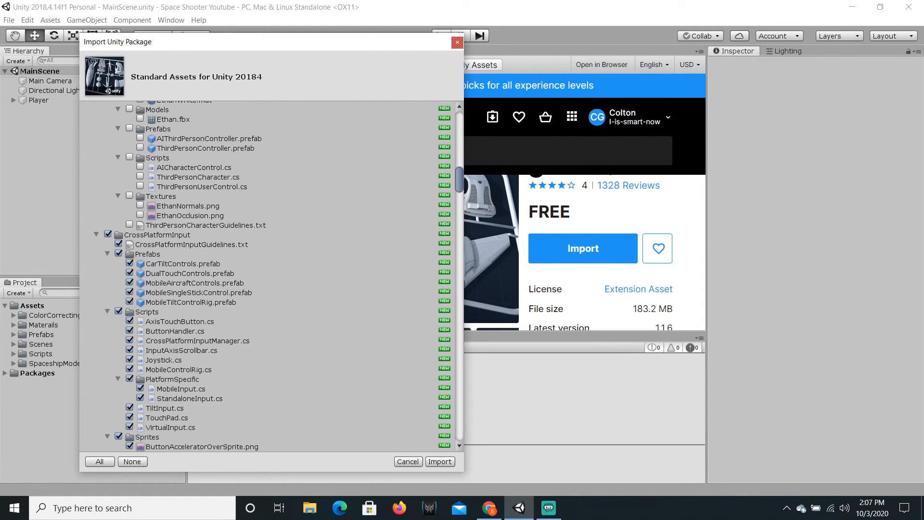
{"action": "scroll", "coordinate": [268, 276], "scroll_direction": "down", "scroll_amount": 2}
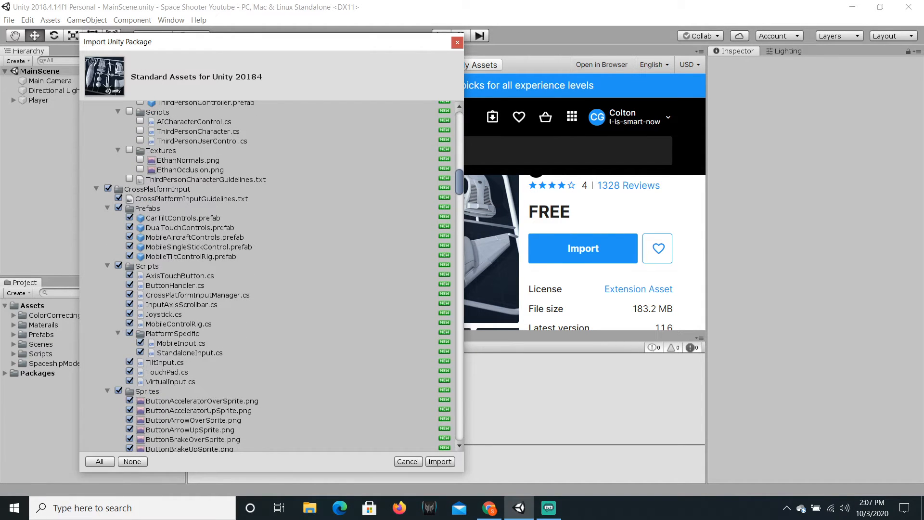
{"action": "left_click", "coordinate": [108, 188]}
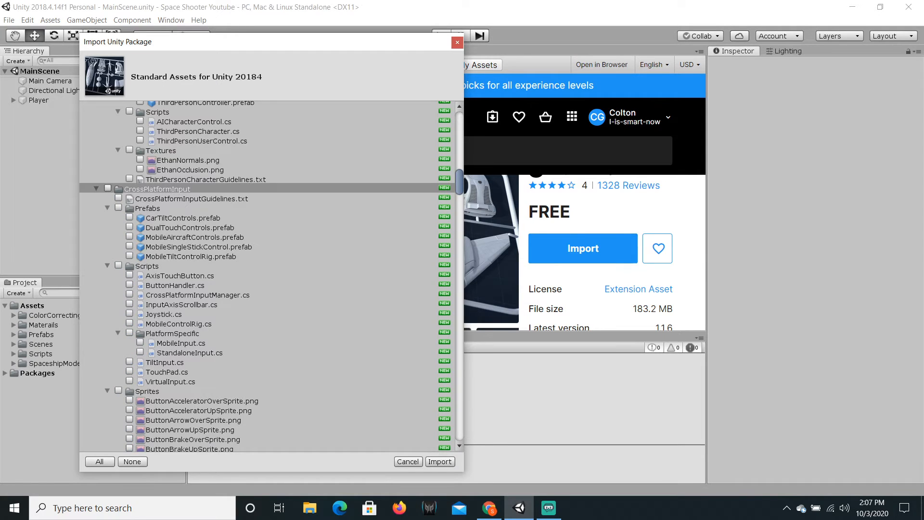
{"action": "scroll", "coordinate": [267, 276], "scroll_direction": "down", "scroll_amount": 12}
{"action": "scroll", "coordinate": [267, 276], "scroll_direction": "down", "scroll_amount": 5}
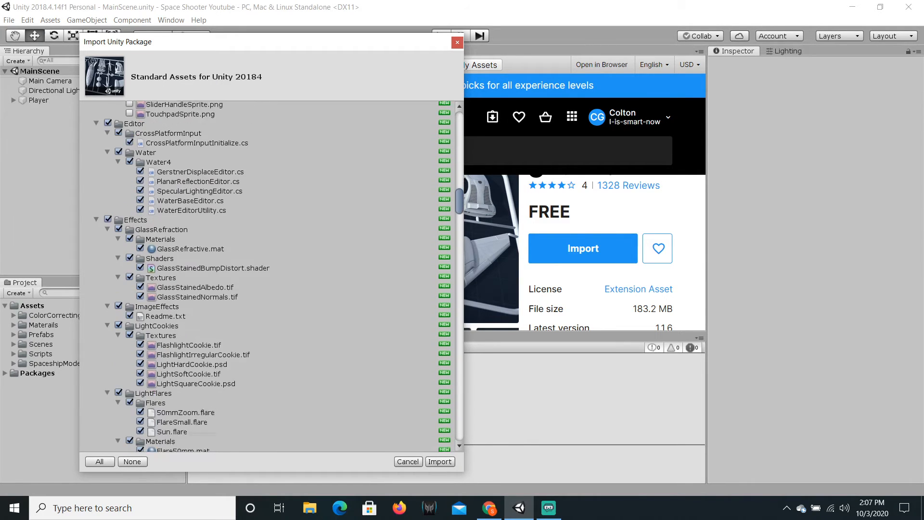
{"action": "scroll", "coordinate": [268, 276], "scroll_direction": "up", "scroll_amount": 5}
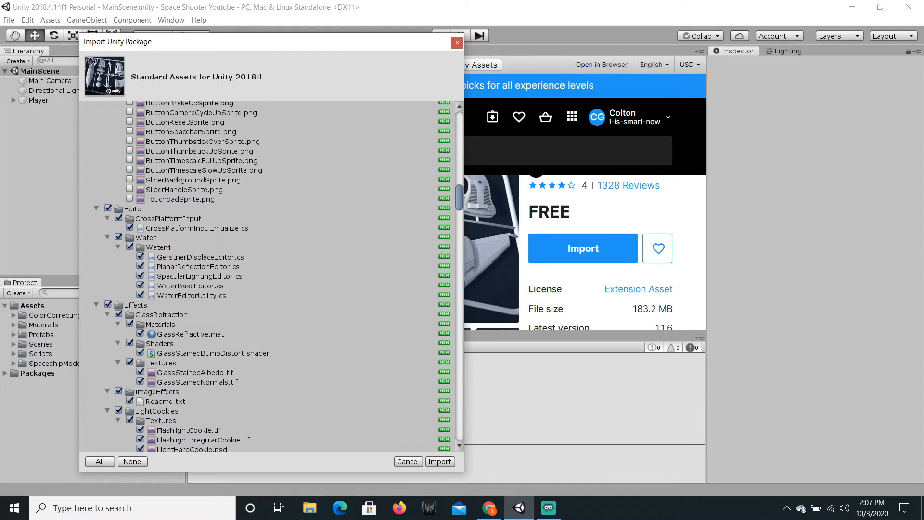
{"action": "left_click", "coordinate": [108, 208]}
Exclude the GlassRefraction, ImageEffects and LightCookies subfolders of Effects from the import.
{"action": "scroll", "coordinate": [270, 277], "scroll_direction": "down", "scroll_amount": 4}
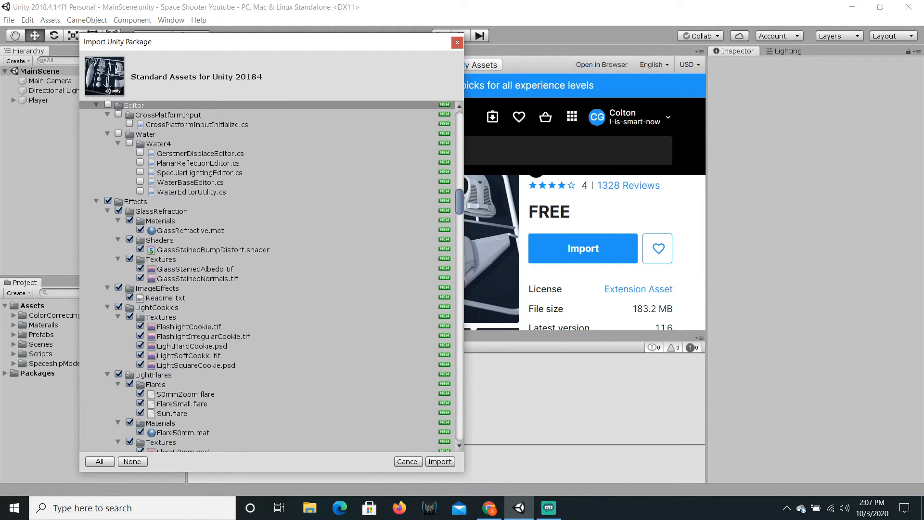
{"action": "left_click", "coordinate": [119, 211]}
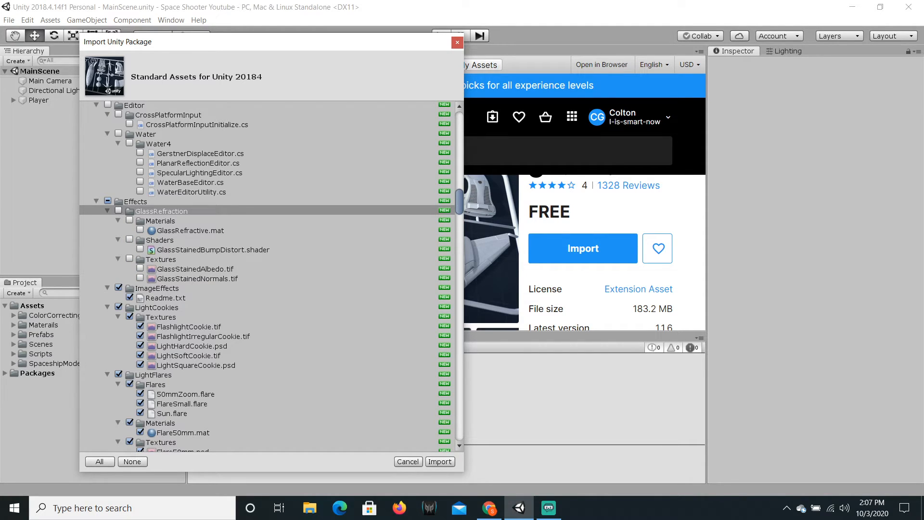
{"action": "left_click", "coordinate": [119, 288]}
{"action": "scroll", "coordinate": [119, 288], "scroll_direction": "down", "scroll_amount": 3}
{"action": "left_click", "coordinate": [118, 223]}
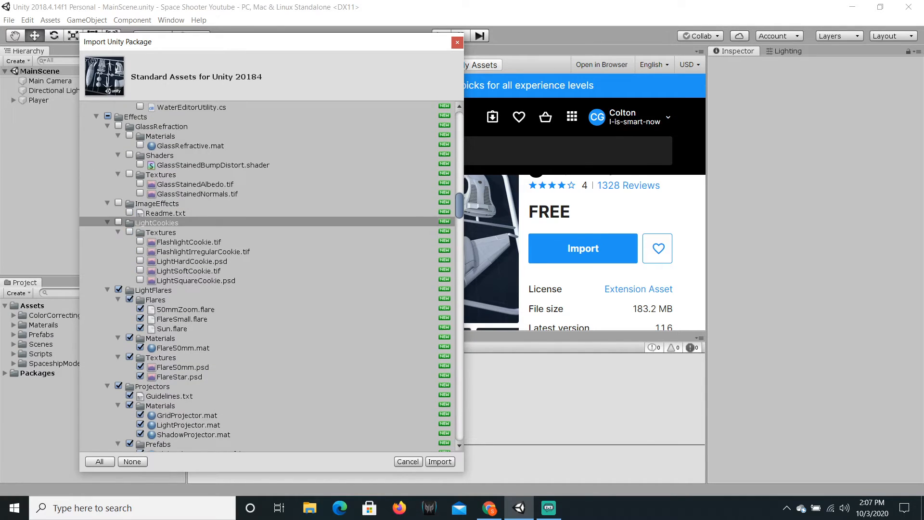
{"action": "scroll", "coordinate": [118, 222], "scroll_direction": "down", "scroll_amount": 4}
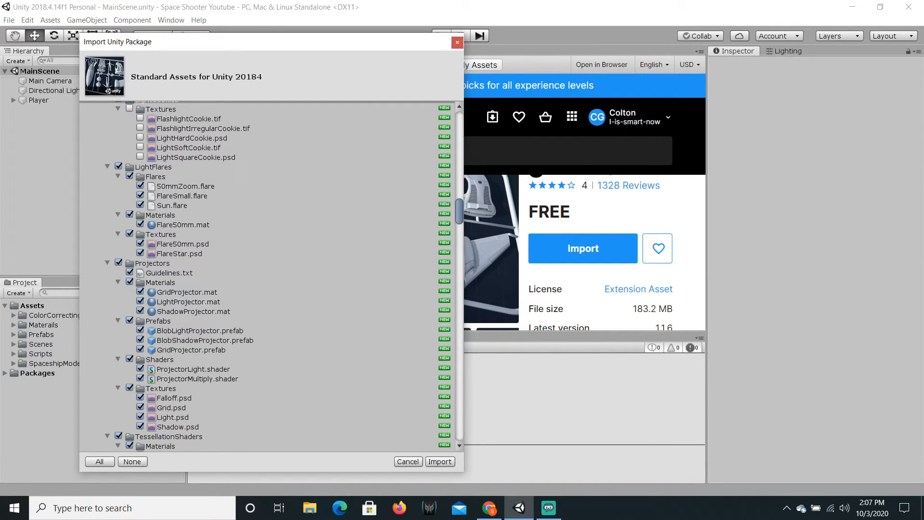
Exclude the LightFlares and Projectors subfolders of Effects from the import.
{"action": "left_click", "coordinate": [118, 166]}
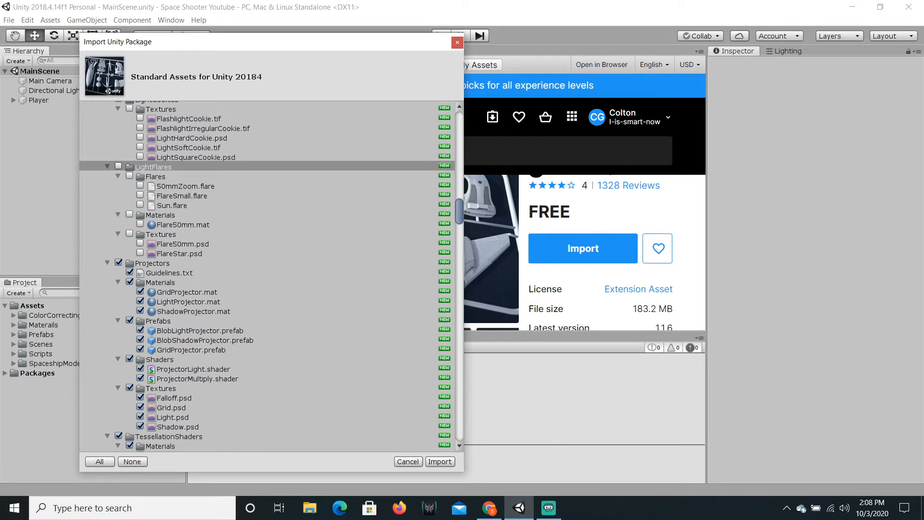
{"action": "left_click", "coordinate": [119, 263]}
{"action": "scroll", "coordinate": [119, 262], "scroll_direction": "down", "scroll_amount": 7}
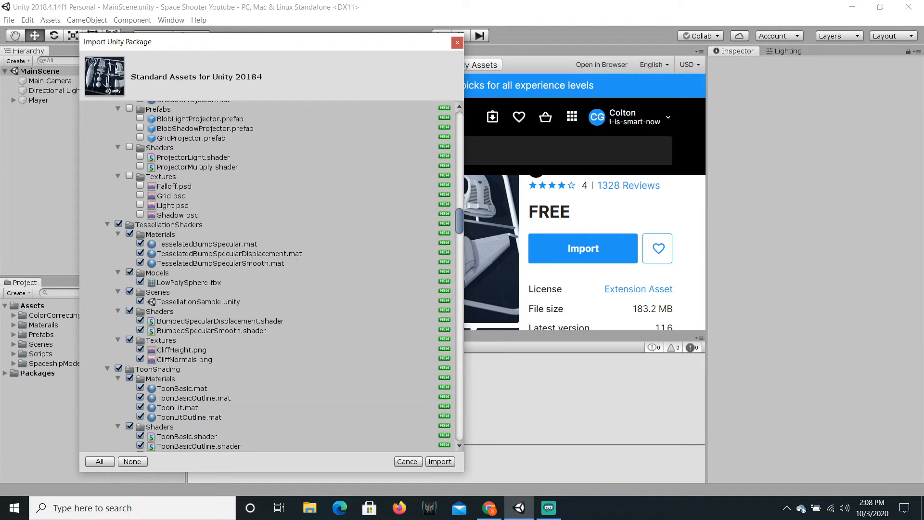
Import only the ParticleSystems folder of Standard Assets, with every other item of the package deselected.
{"action": "left_click", "coordinate": [132, 462]}
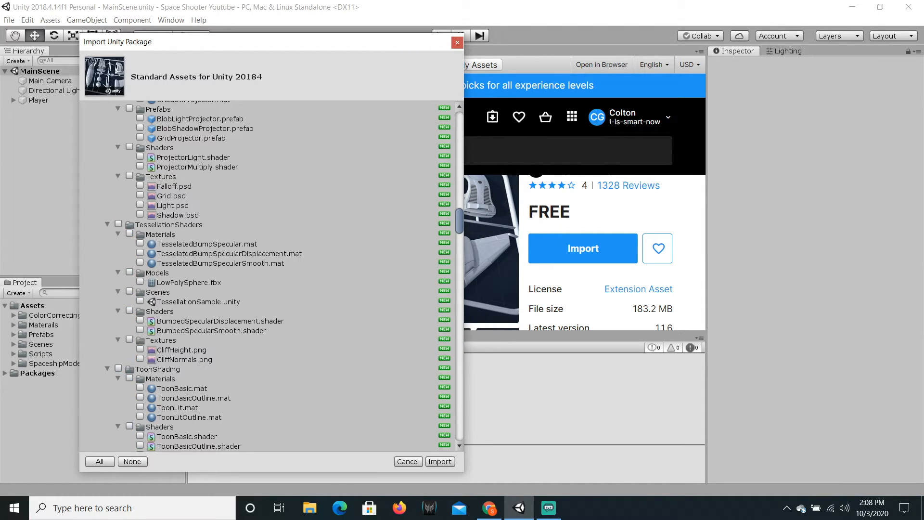
{"action": "scroll", "coordinate": [270, 276], "scroll_direction": "down", "scroll_amount": 11}
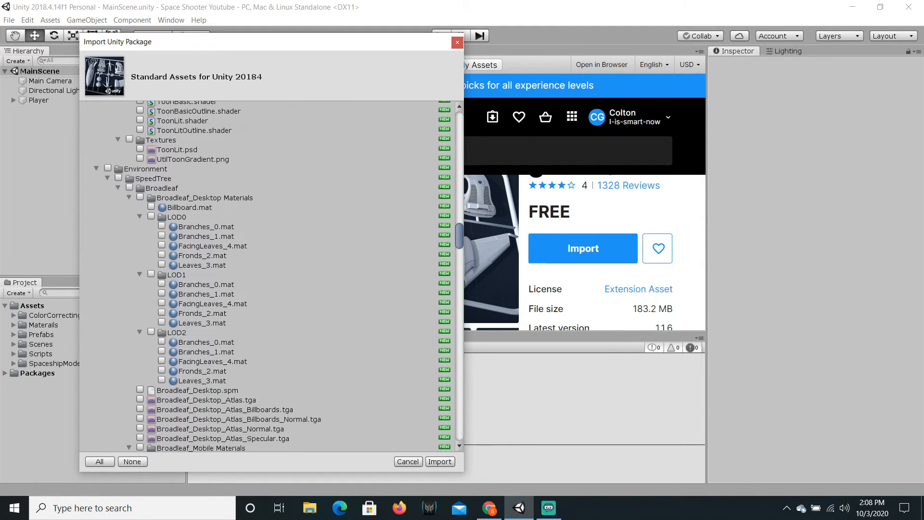
{"action": "scroll", "coordinate": [270, 276], "scroll_direction": "down", "scroll_amount": 15}
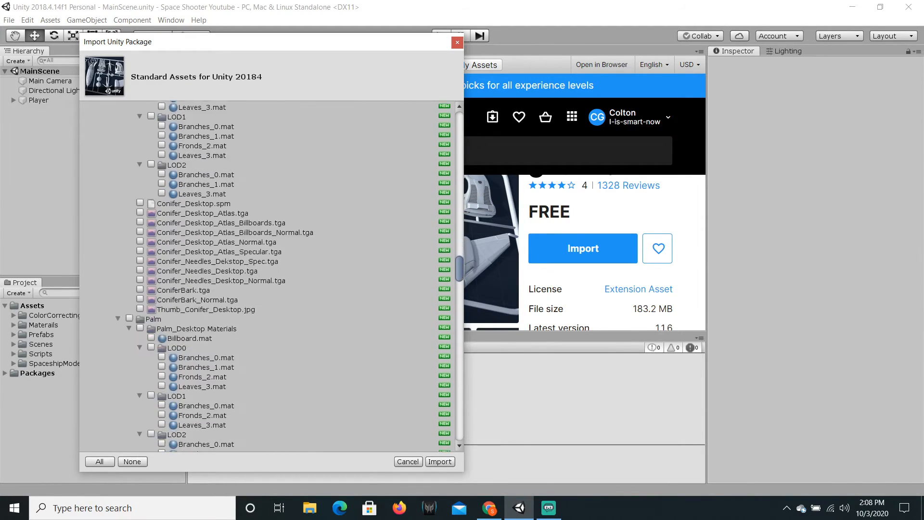
{"action": "scroll", "coordinate": [269, 277], "scroll_direction": "down", "scroll_amount": 15}
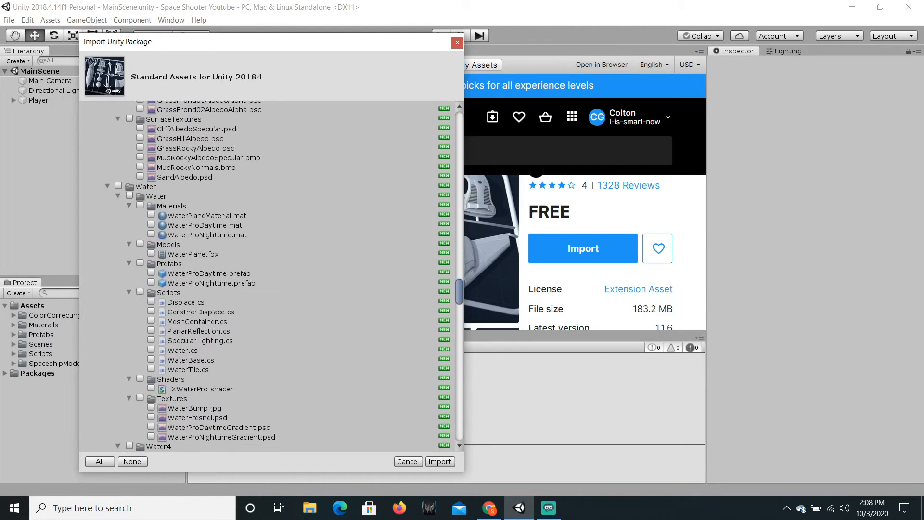
{"action": "scroll", "coordinate": [270, 277], "scroll_direction": "down", "scroll_amount": 15}
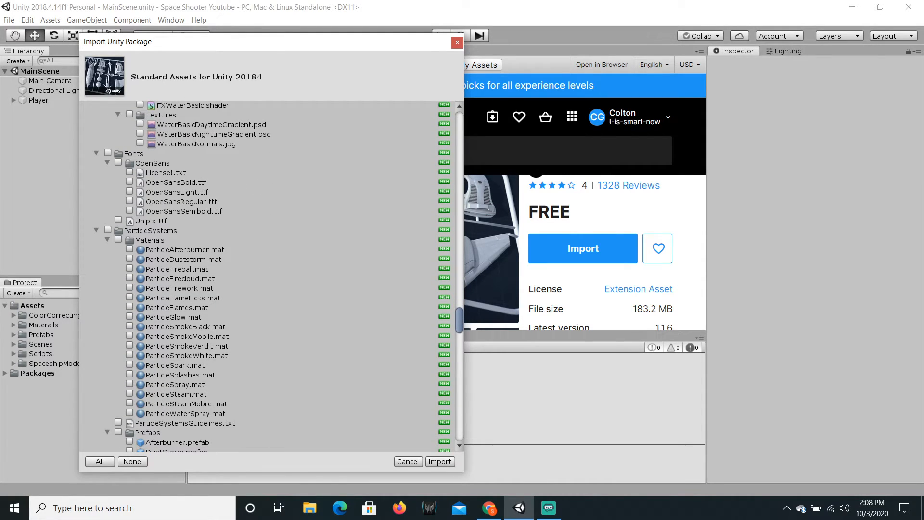
{"action": "left_click", "coordinate": [108, 230]}
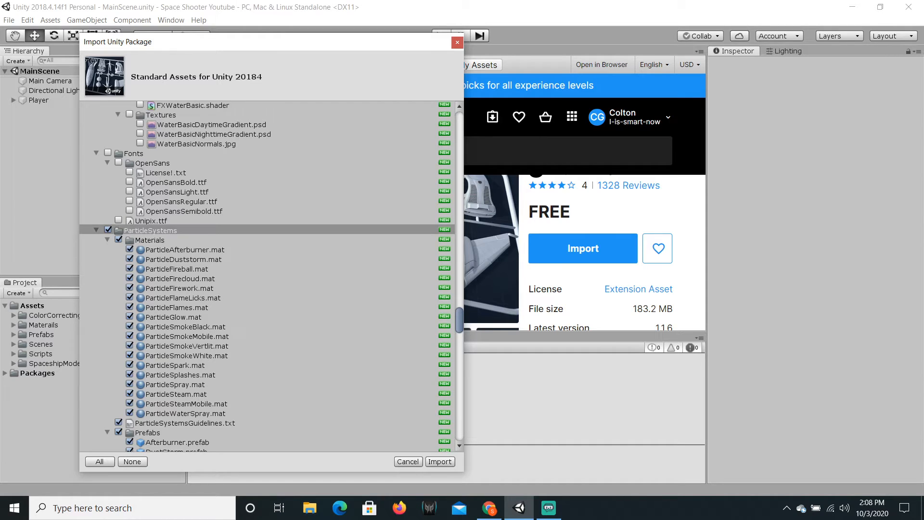
{"action": "scroll", "coordinate": [270, 277], "scroll_direction": "down", "scroll_amount": 20}
{"action": "scroll", "coordinate": [270, 276], "scroll_direction": "up", "scroll_amount": 20}
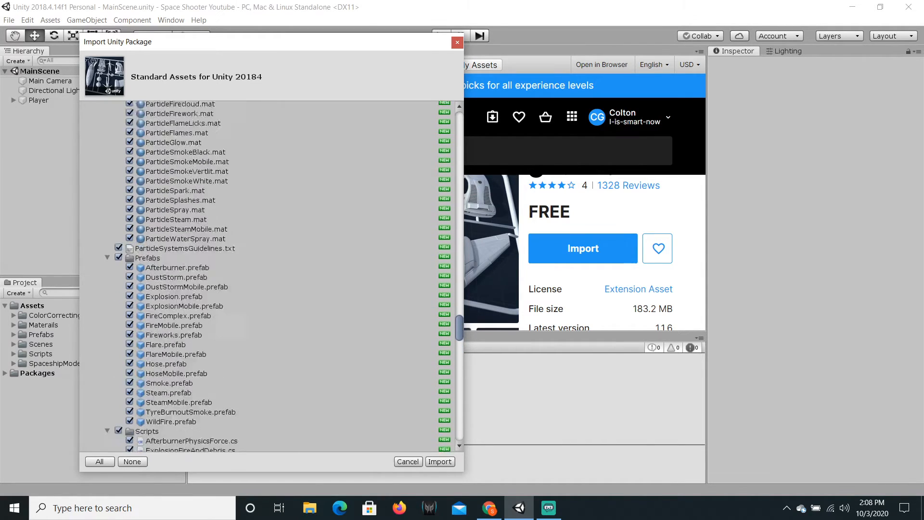
{"action": "scroll", "coordinate": [270, 277], "scroll_direction": "up", "scroll_amount": 5}
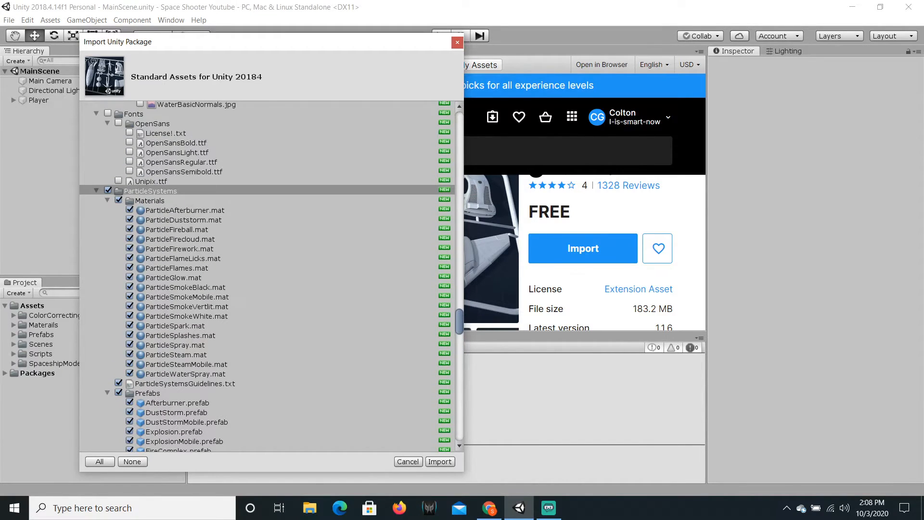
{"action": "left_click", "coordinate": [440, 462]}
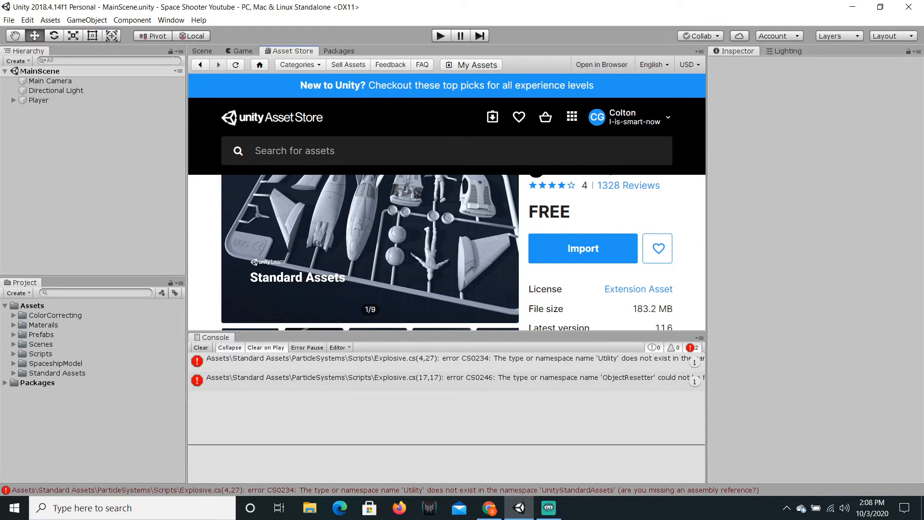
Locate the script behind the first console error and delete this Explosive script from the ParticleSystems Scripts folder.
{"action": "left_click", "coordinate": [366, 361]}
{"action": "scroll", "coordinate": [94, 390], "scroll_direction": "down", "scroll_amount": 3}
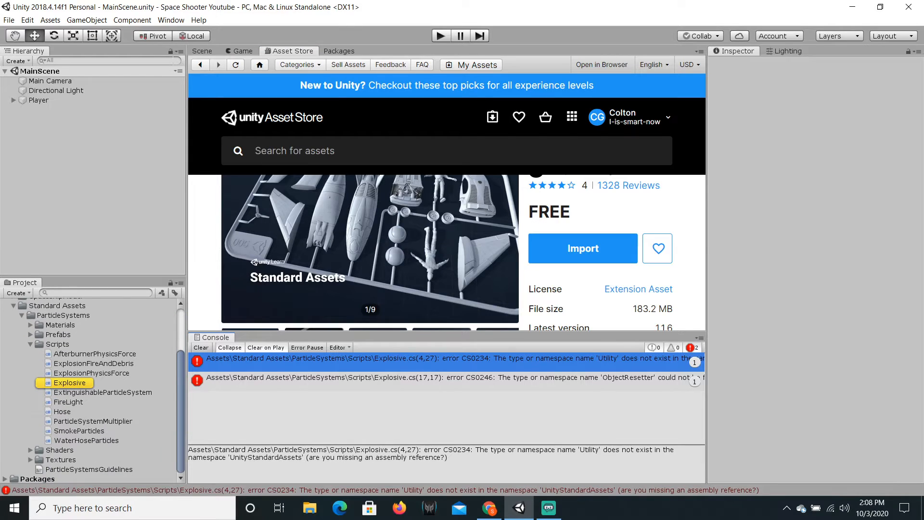
{"action": "left_click", "coordinate": [70, 383]}
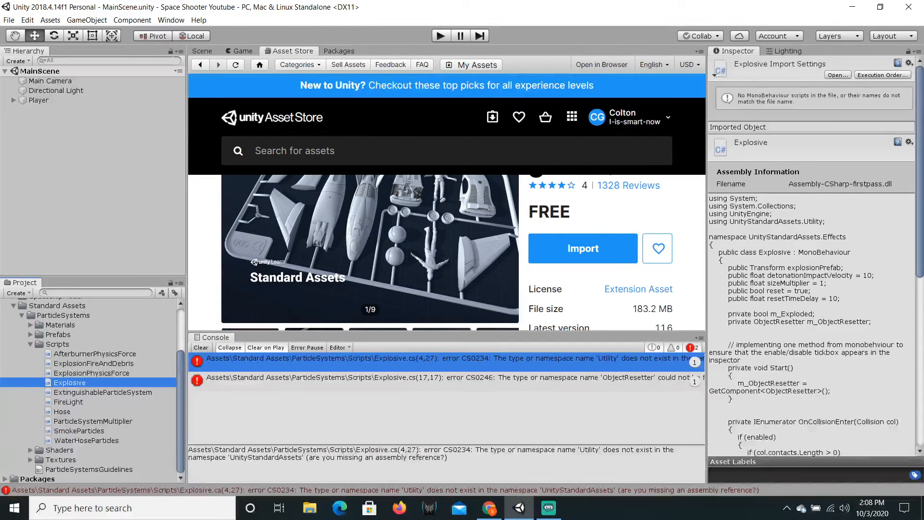
{"action": "key", "text": "Delete"}
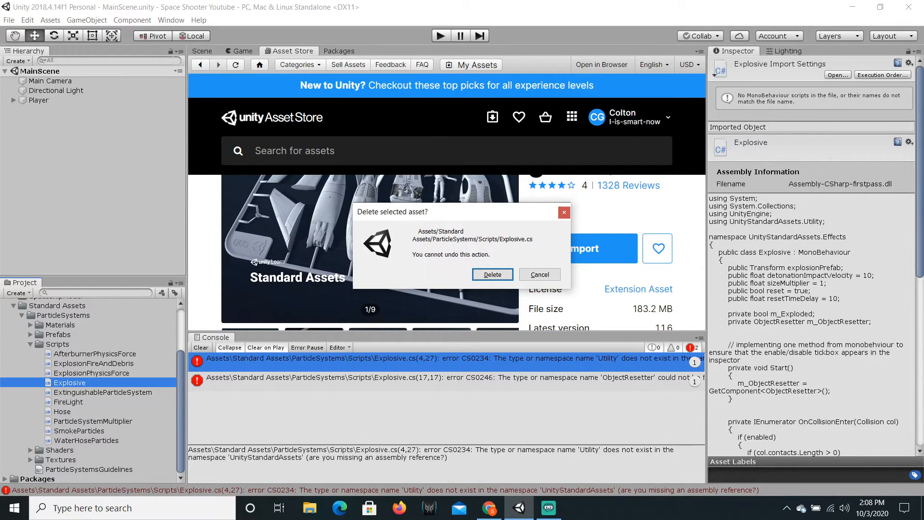
{"action": "left_click", "coordinate": [540, 275]}
{"action": "left_click", "coordinate": [69, 382]}
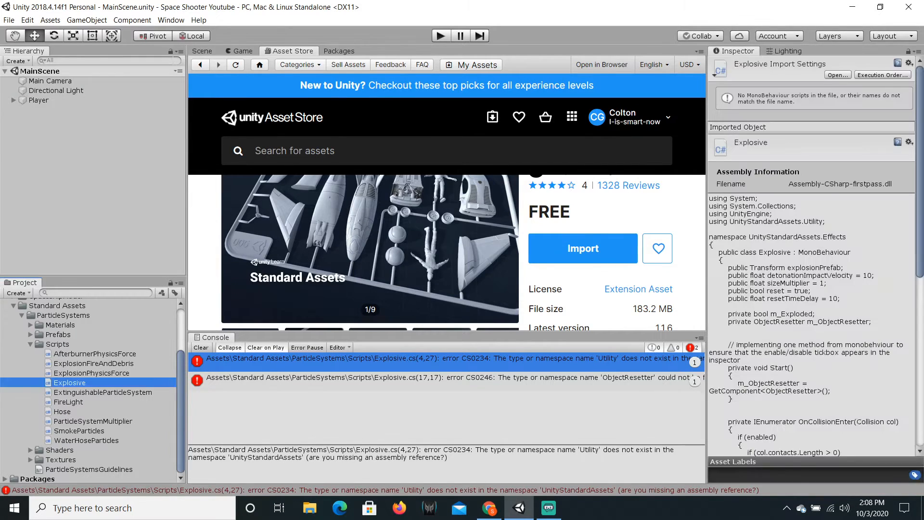
{"action": "right_click", "coordinate": [82, 381]}
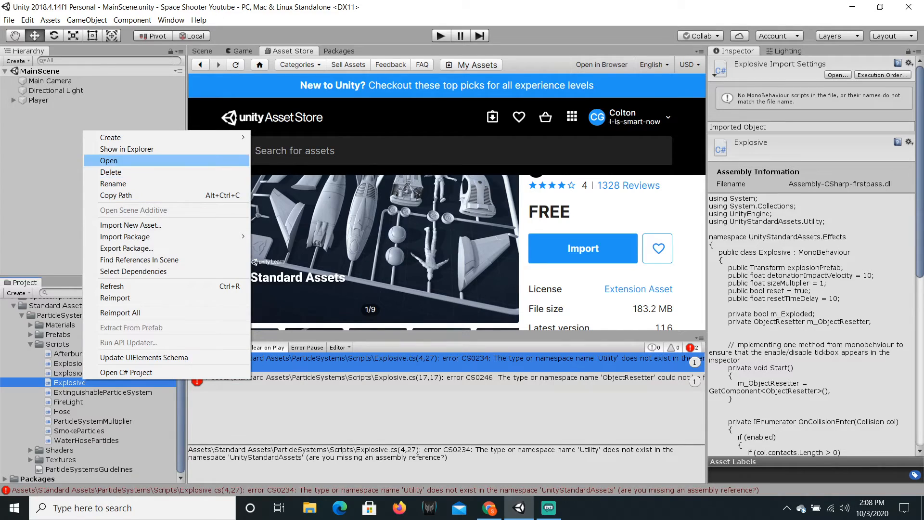
{"action": "left_click", "coordinate": [110, 171]}
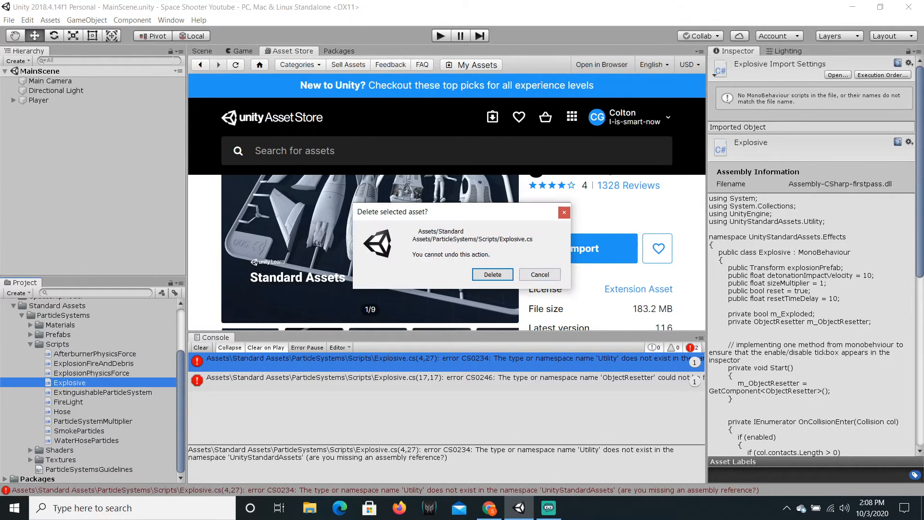
{"action": "key", "text": "Return"}
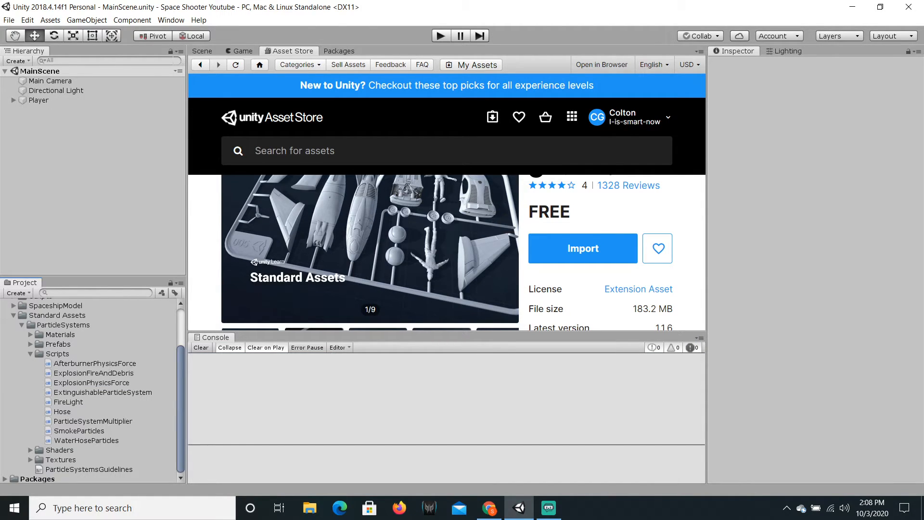
Review the contents of the imported ParticleSystems folder and read its ParticleSystemsGuidelines file.
{"action": "scroll", "coordinate": [90, 390], "scroll_direction": "up", "scroll_amount": 2}
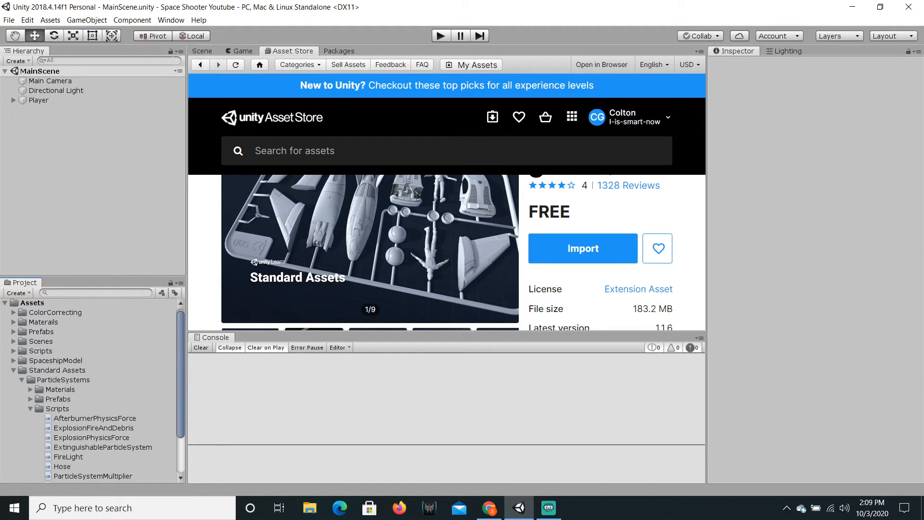
{"action": "scroll", "coordinate": [96, 390], "scroll_direction": "down", "scroll_amount": 1}
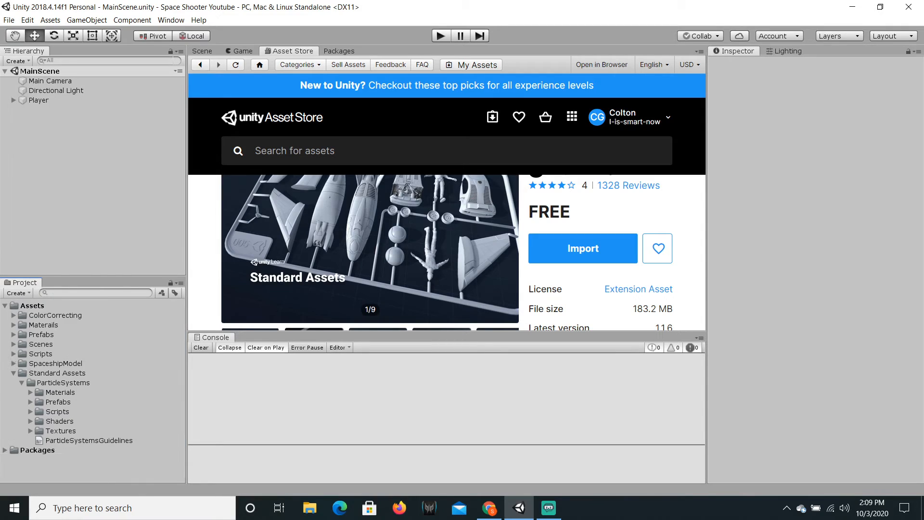
{"action": "left_click", "coordinate": [89, 441]}
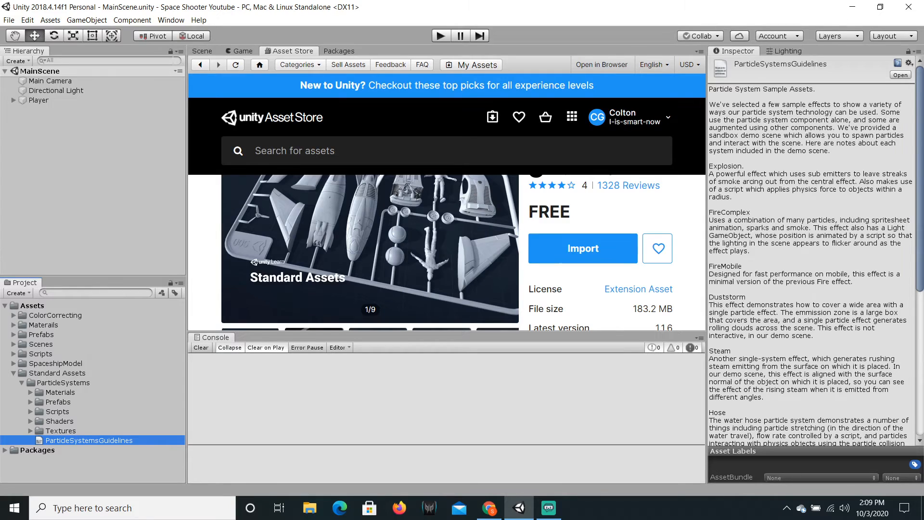
Add the Afterburner prefab from the ParticleSystems Prefabs folder to MainScene in the Scene view.
{"action": "left_click", "coordinate": [202, 51]}
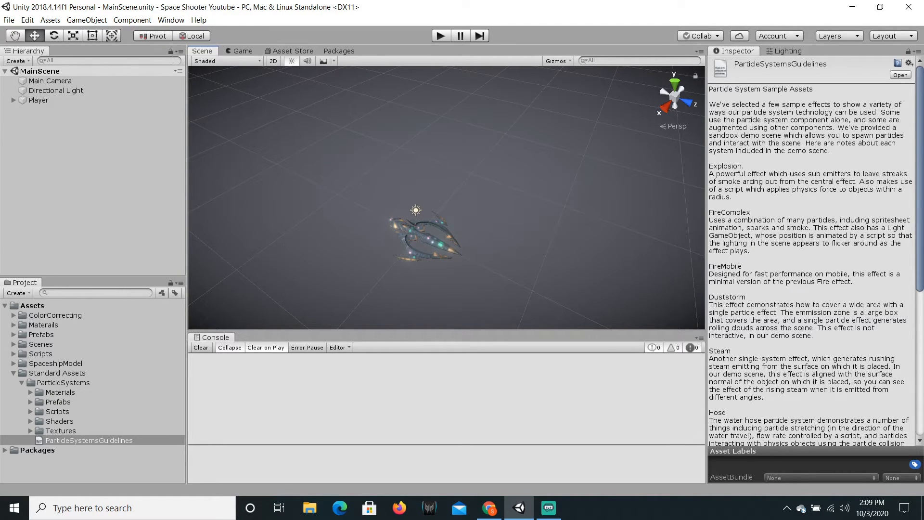
{"action": "left_click", "coordinate": [30, 402]}
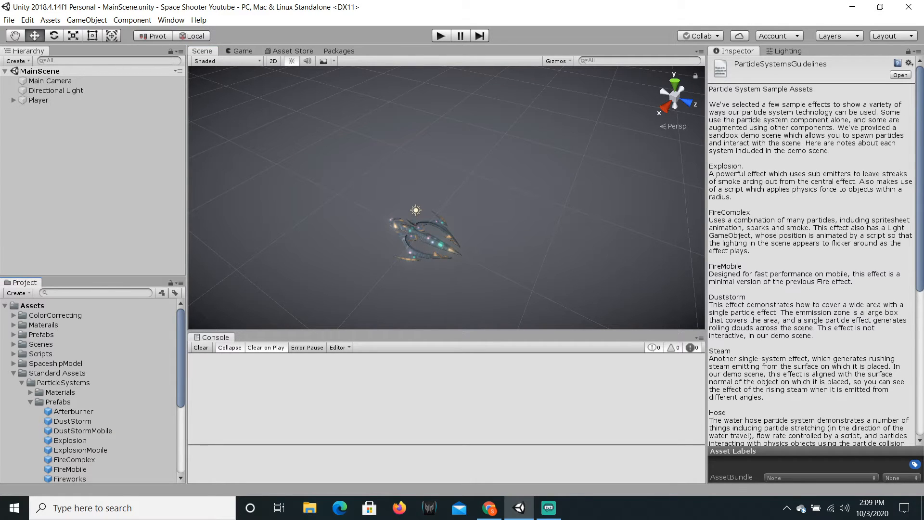
{"action": "scroll", "coordinate": [92, 390], "scroll_direction": "down", "scroll_amount": 2}
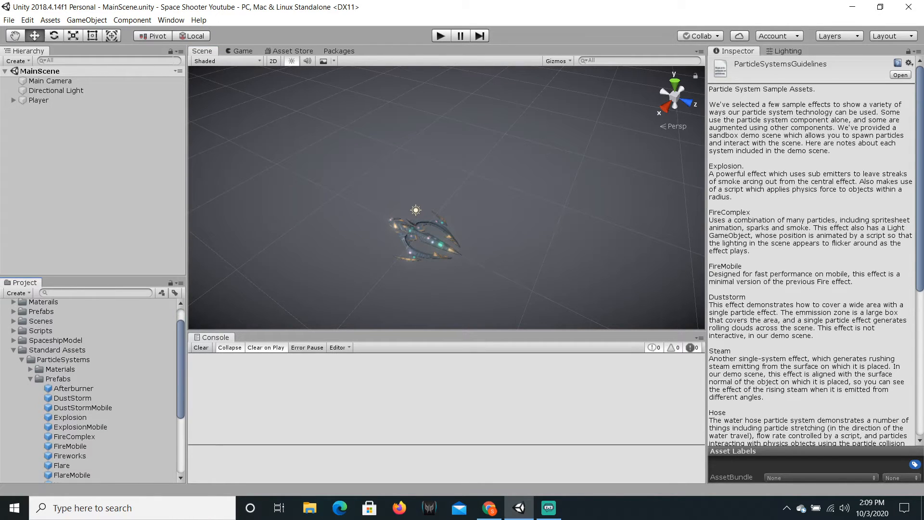
{"action": "left_click", "coordinate": [74, 388]}
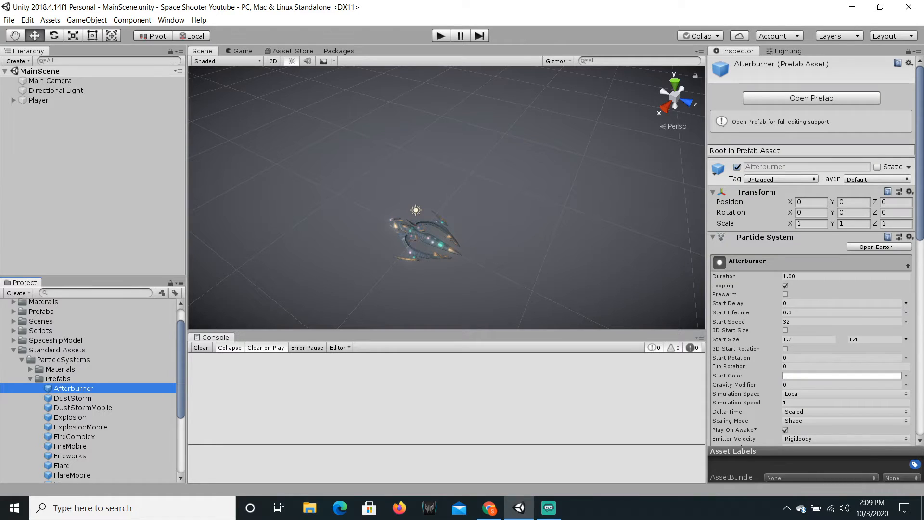
{"action": "scroll", "coordinate": [91, 390], "scroll_direction": "up", "scroll_amount": 2}
{"action": "left_click_drag", "start_coordinate": [73, 408], "coordinate": [48, 109]}
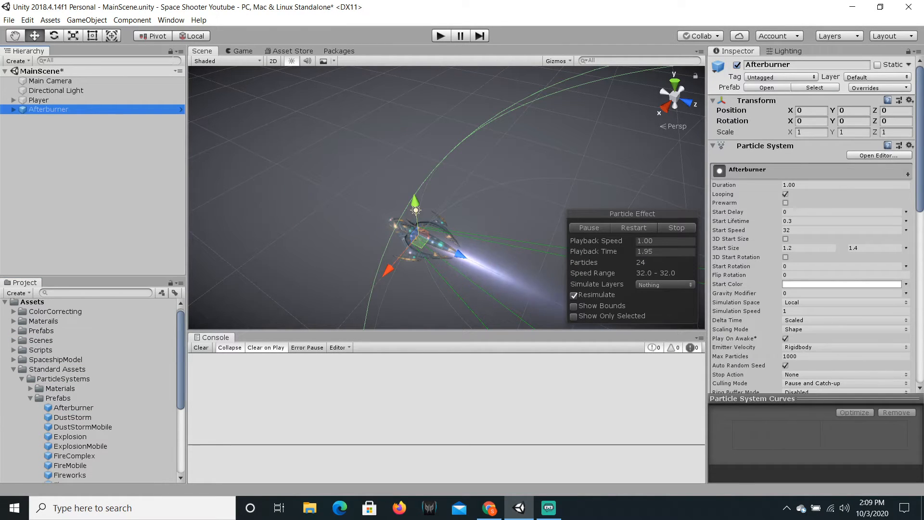
Set the Afterburner's Y rotation to -180.
{"action": "left_click_drag", "start_coordinate": [409, 193], "coordinate": [438, 192], "text": "alt"}
{"action": "key", "text": "a"}
{"action": "right_click_drag", "start_coordinate": [423, 193], "coordinate": [511, 190]}
{"action": "key", "text": "w"}
{"action": "key", "text": "d"}
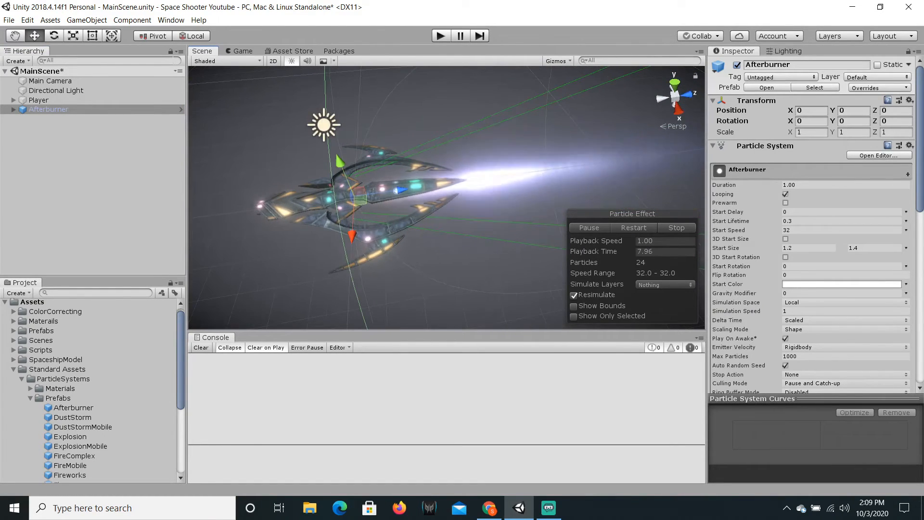
{"action": "left_click", "coordinate": [48, 109]}
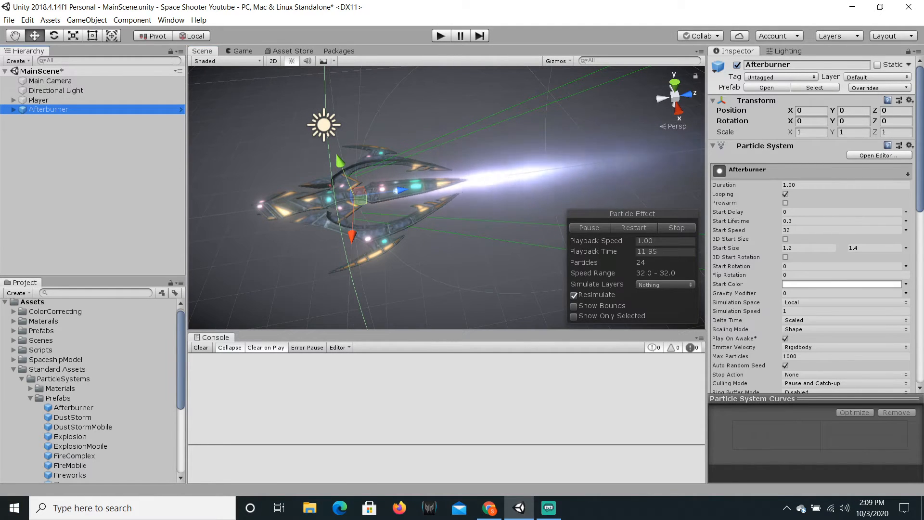
{"action": "left_click", "coordinate": [854, 122]}
{"action": "type", "text": "-1780"}
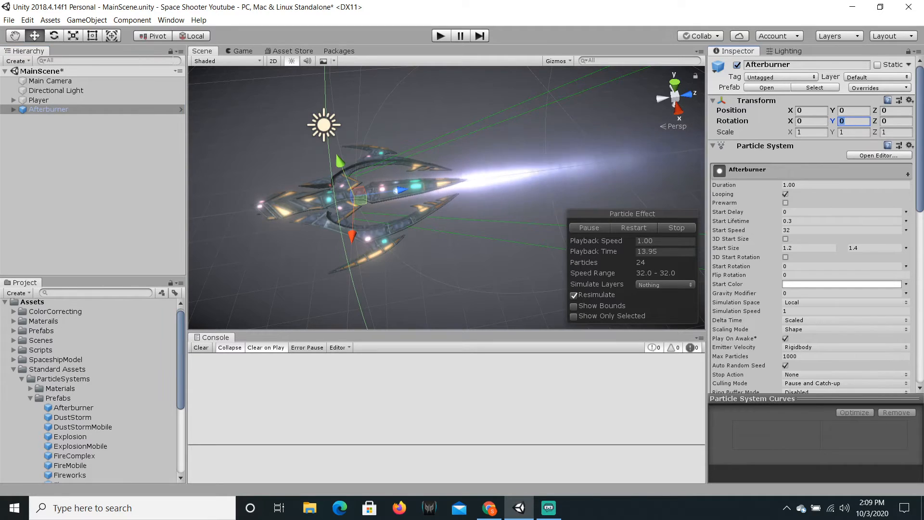
{"action": "key", "text": "BackSpace"}
{"action": "key", "text": "BackSpace"}
{"action": "key", "text": "BackSpace"}
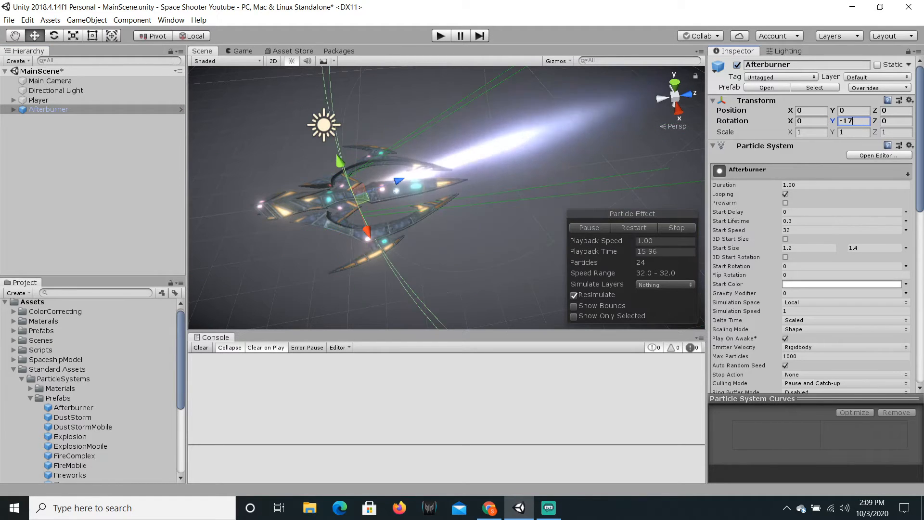
{"action": "type", "text": "80"}
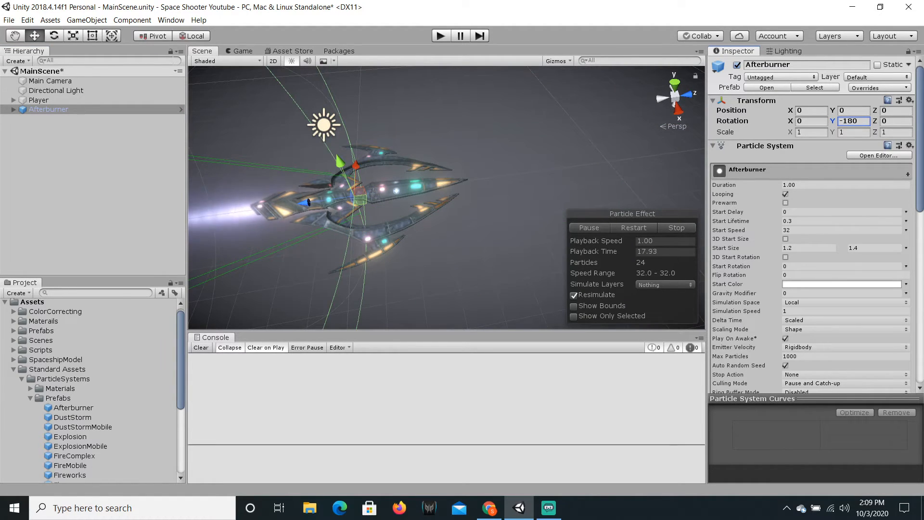
Examine the Afterburner's flame on the ship and its Sphere Collider and Afterburner Physics Force components.
{"action": "right_click_drag", "start_coordinate": [462, 193], "coordinate": [463, 241]}
{"action": "left_click_drag", "start_coordinate": [462, 241], "coordinate": [389, 163], "text": "alt"}
{"action": "scroll", "coordinate": [356, 154], "scroll_direction": "down", "scroll_amount": 8}
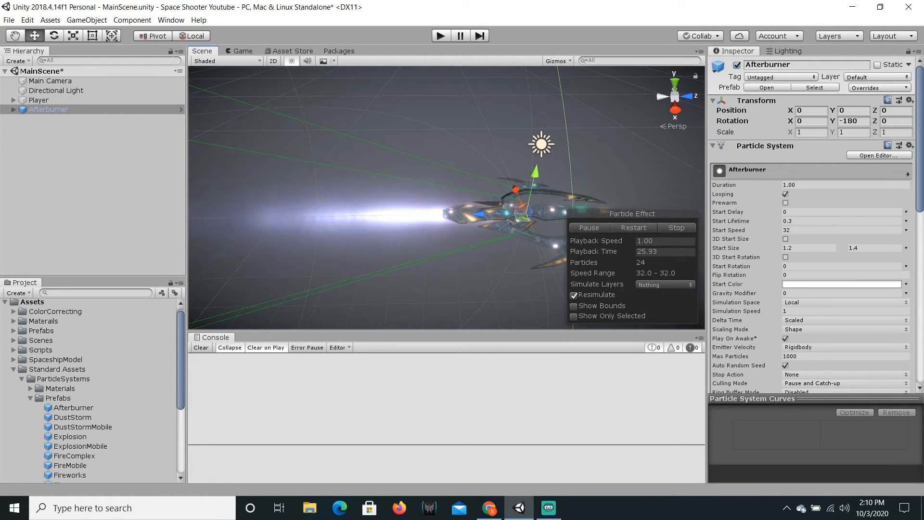
{"action": "scroll", "coordinate": [813, 226], "scroll_direction": "down", "scroll_amount": 10}
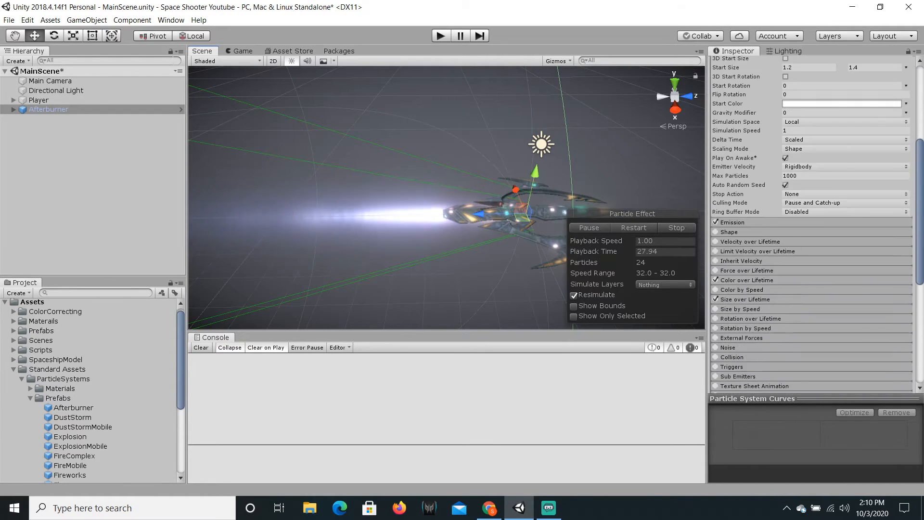
{"action": "scroll", "coordinate": [814, 227], "scroll_direction": "down", "scroll_amount": 5}
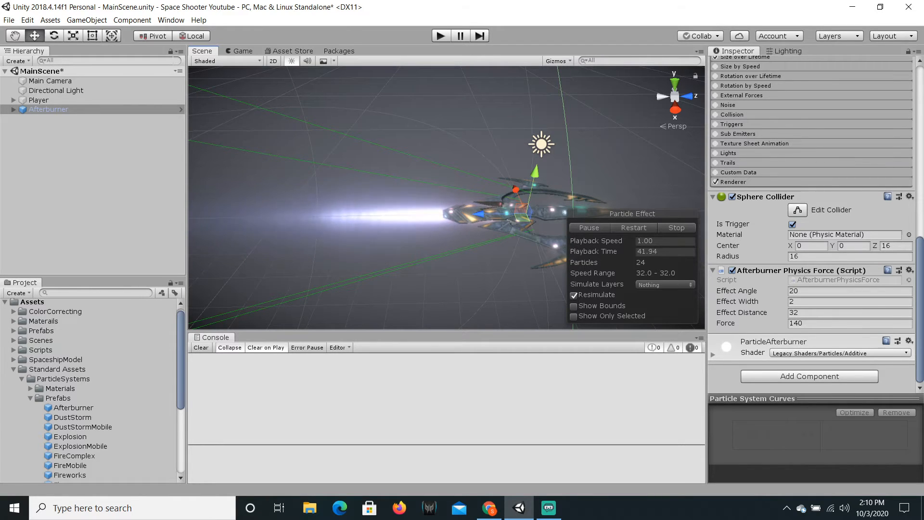
{"action": "right_click", "coordinate": [748, 197]}
{"action": "key", "text": "Escape"}
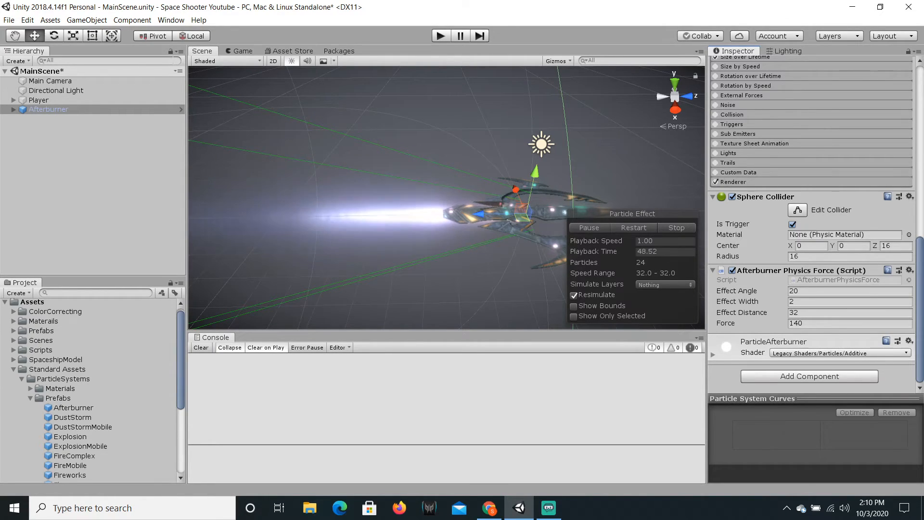
Try to remove the Sphere Collider component from the Afterburner.
{"action": "right_click", "coordinate": [741, 196]}
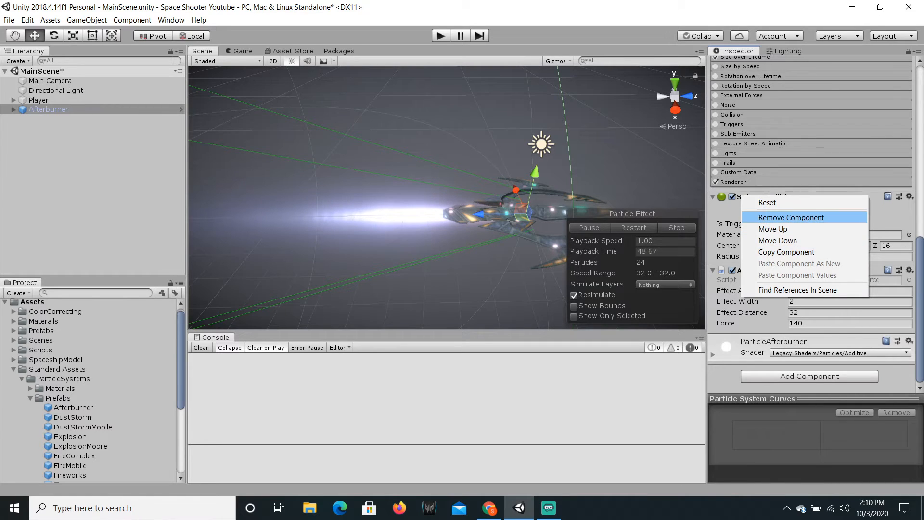
{"action": "left_click", "coordinate": [791, 217]}
{"action": "left_click", "coordinate": [538, 274]}
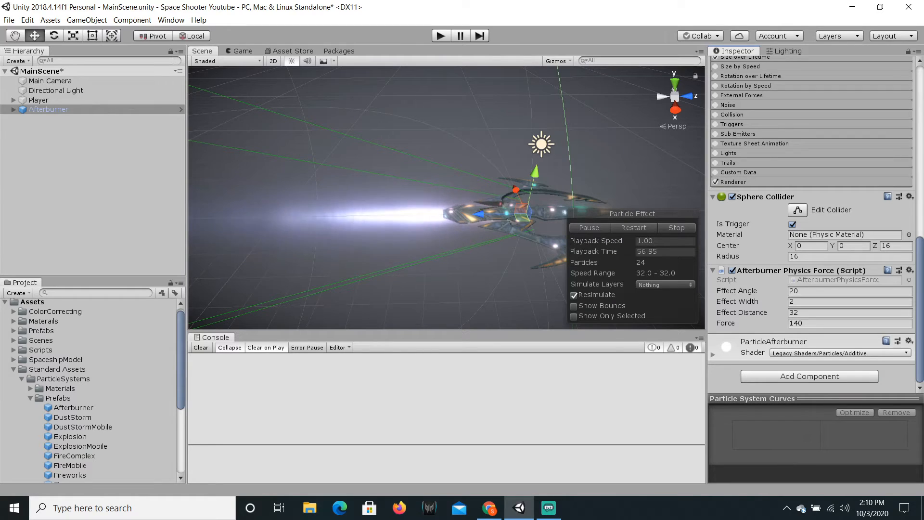
Remove the Afterburner Physics Force script and the Sphere Collider from the Afterburner.
{"action": "right_click", "coordinate": [759, 270]}
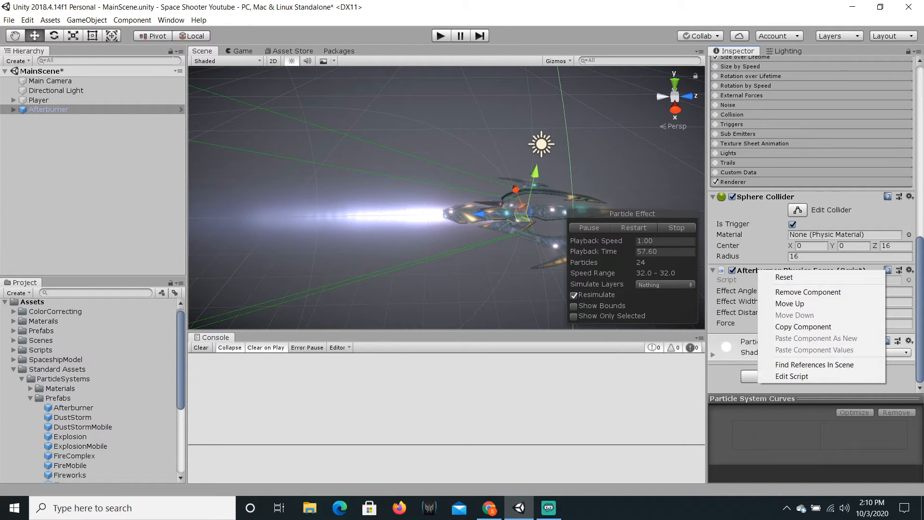
{"action": "left_click", "coordinate": [808, 291]}
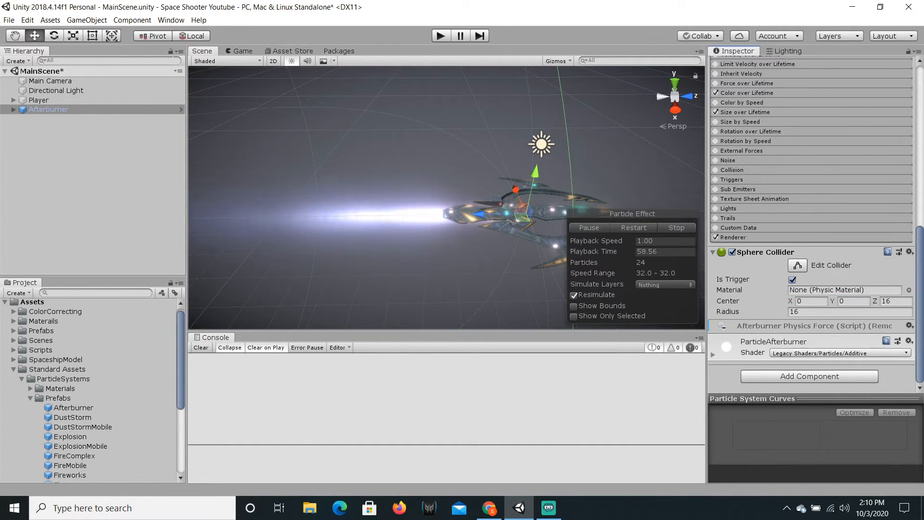
{"action": "right_click", "coordinate": [757, 252]}
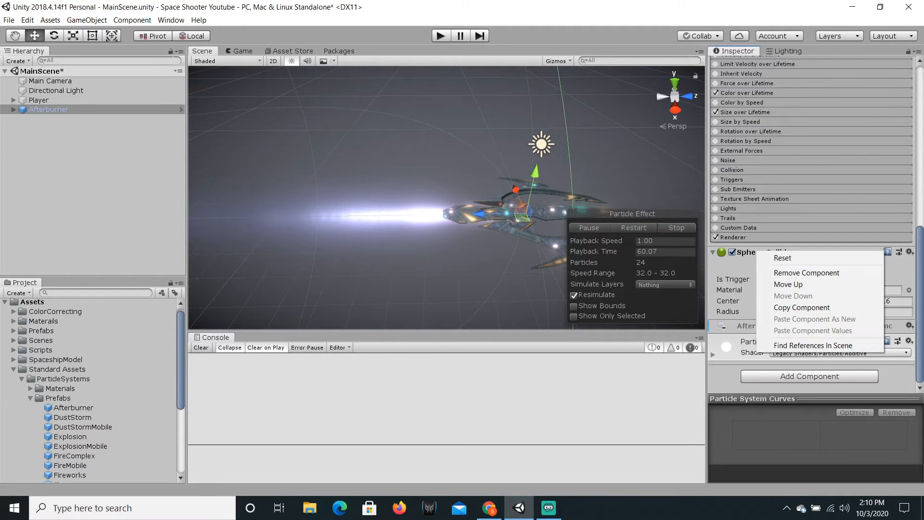
{"action": "left_click", "coordinate": [807, 272]}
{"action": "scroll", "coordinate": [807, 273], "scroll_direction": "up", "scroll_amount": 11}
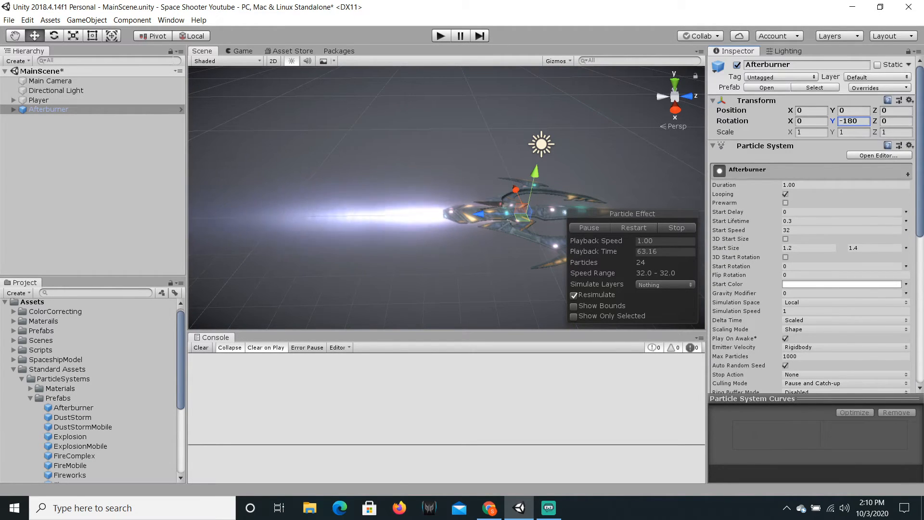
Move the Afterburner back along Z to about -2.68 at the ship's tail, and save the scene.
{"action": "left_click", "coordinate": [48, 110]}
{"action": "scroll", "coordinate": [812, 270], "scroll_direction": "down", "scroll_amount": 5}
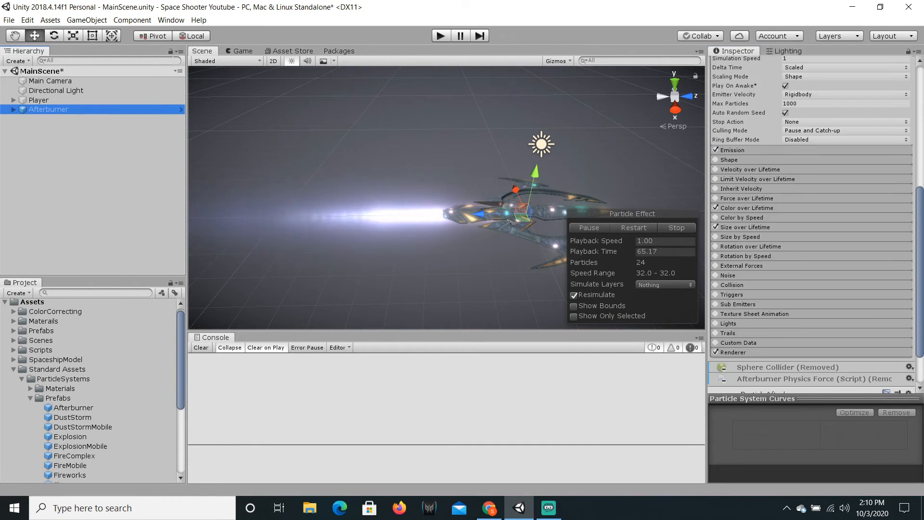
{"action": "scroll", "coordinate": [812, 270], "scroll_direction": "up", "scroll_amount": 5}
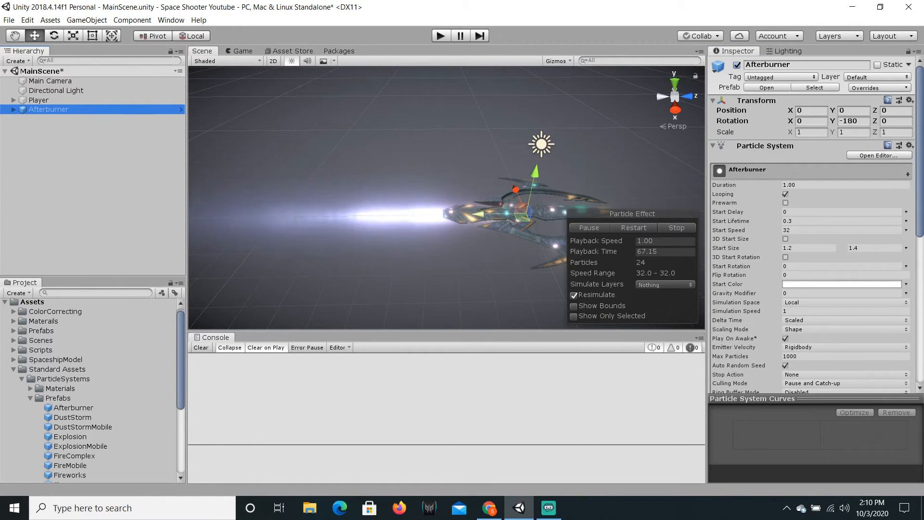
{"action": "left_click_drag", "start_coordinate": [479, 213], "coordinate": [414, 215]}
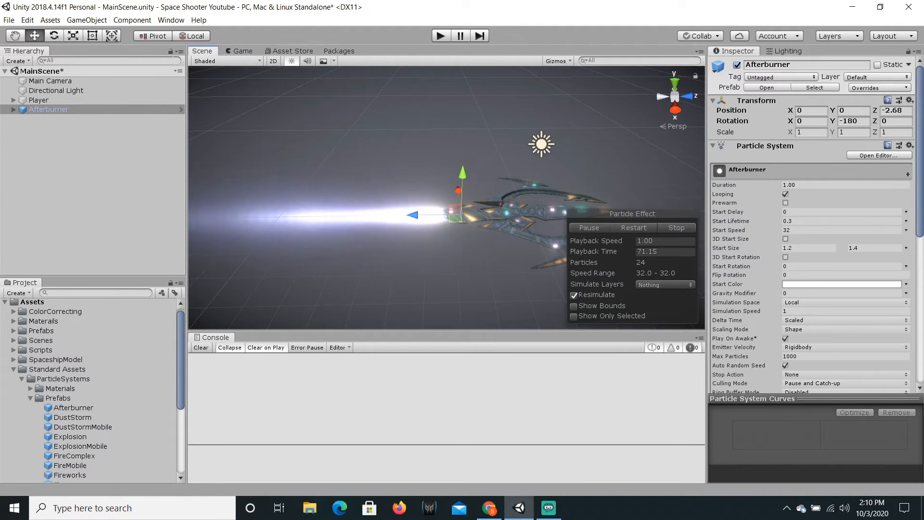
{"action": "key", "text": "ctrl+s"}
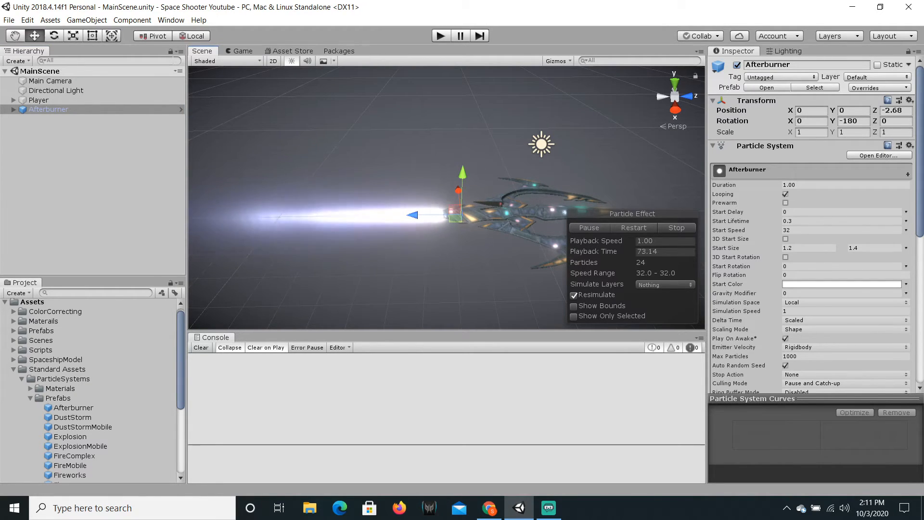
Inspect the Afterburner's flame in the Game view and from closer up in the Scene view.
{"action": "key", "text": "ctrl+2"}
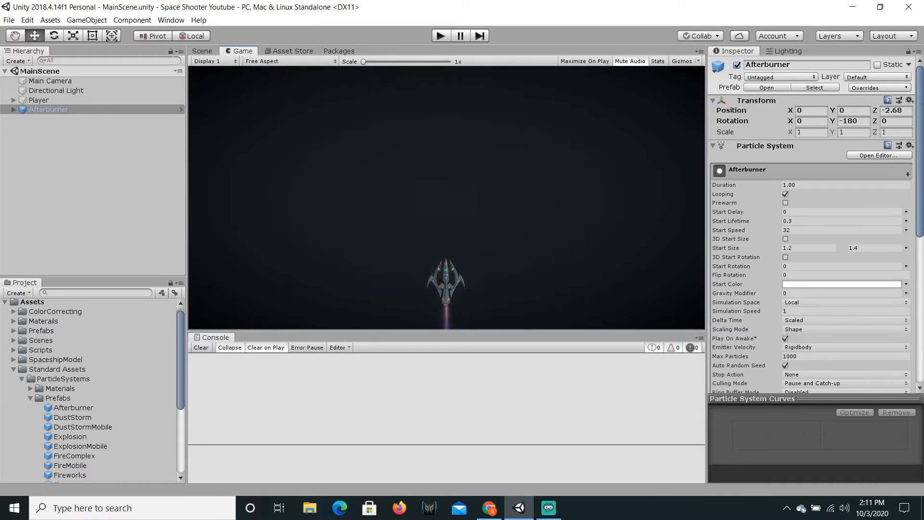
{"action": "key", "text": "ctrl+1"}
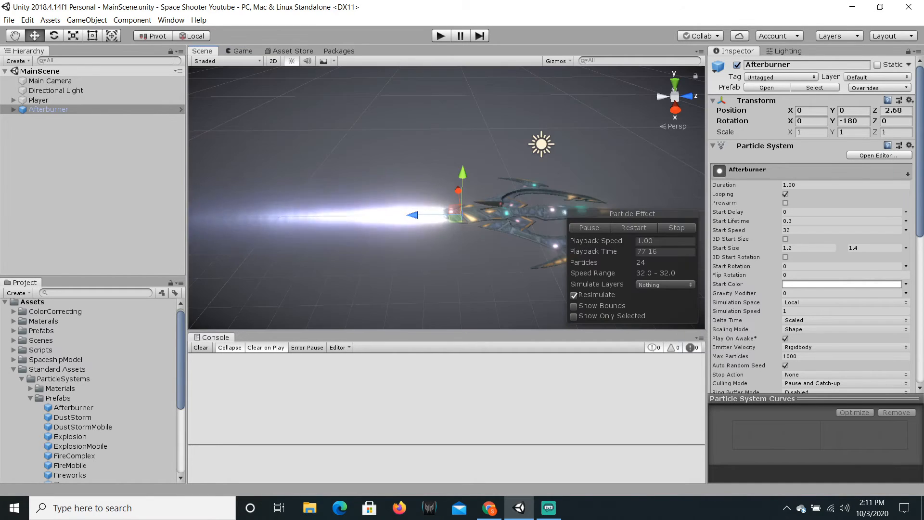
{"action": "right_click_drag", "start_coordinate": [434, 202], "coordinate": [322, 207]}
{"action": "left_click_drag", "start_coordinate": [385, 207], "coordinate": [434, 205], "text": "alt"}
{"action": "scroll", "coordinate": [421, 207], "scroll_direction": "up", "scroll_amount": 6}
{"action": "mouse_move", "coordinate": [433, 205]}
{"action": "right_mouse_down"}
{"action": "mouse_move", "coordinate": [347, 209]}
{"action": "mouse_move", "coordinate": [368, 193]}
{"action": "mouse_move", "coordinate": [443, 197]}
{"action": "right_mouse_up"}
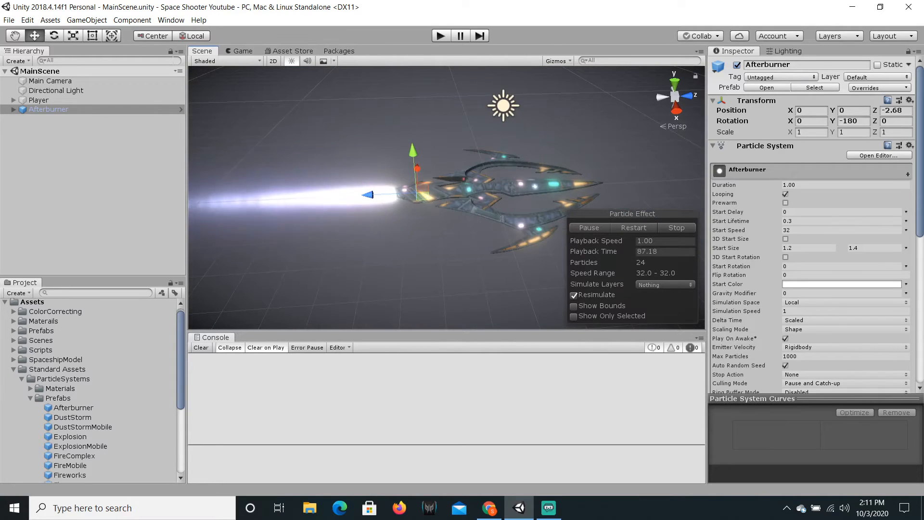
Reveal the Afterburner's Glow child and completely unpack the Afterburner prefab instance.
{"action": "left_click", "coordinate": [13, 109]}
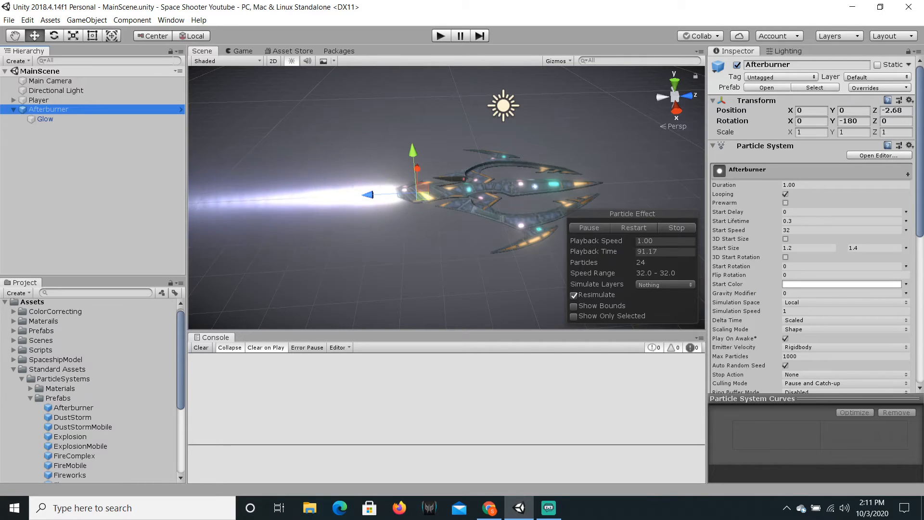
{"action": "left_click", "coordinate": [45, 119]}
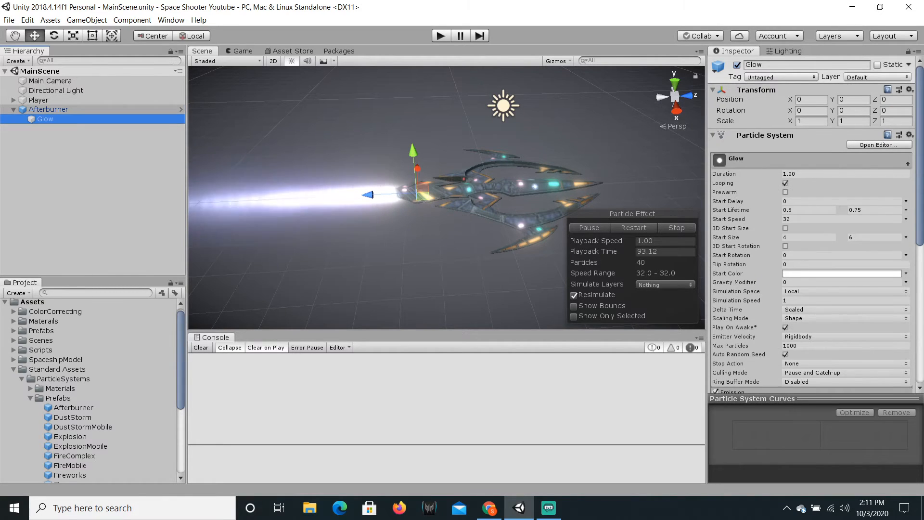
{"action": "left_click", "coordinate": [48, 109]}
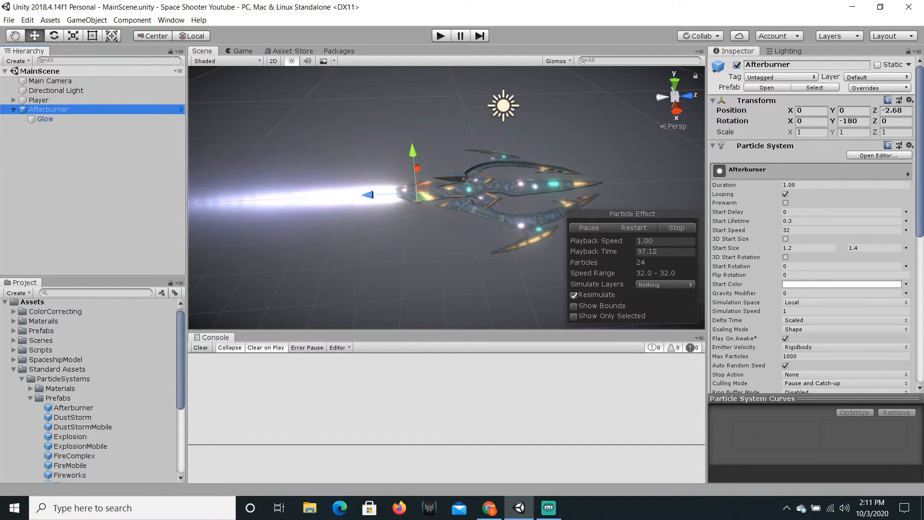
{"action": "right_click", "coordinate": [63, 109]}
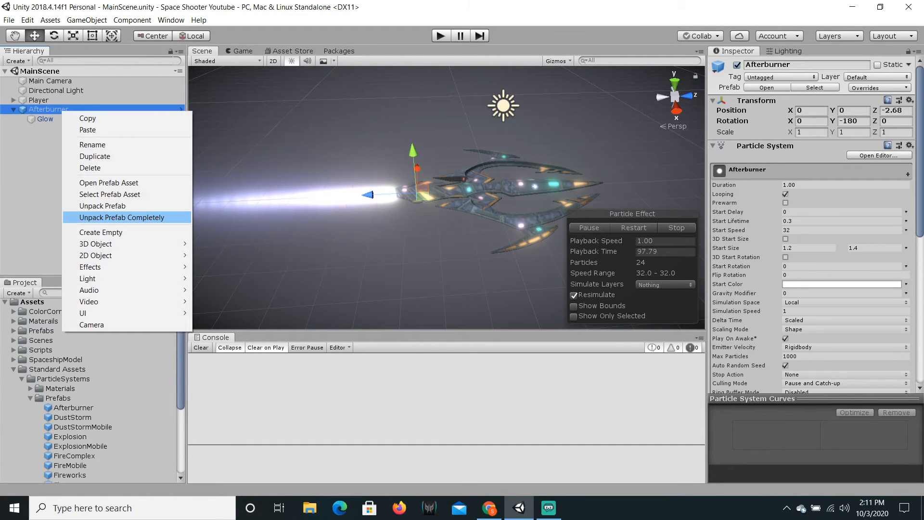
{"action": "left_click", "coordinate": [122, 217]}
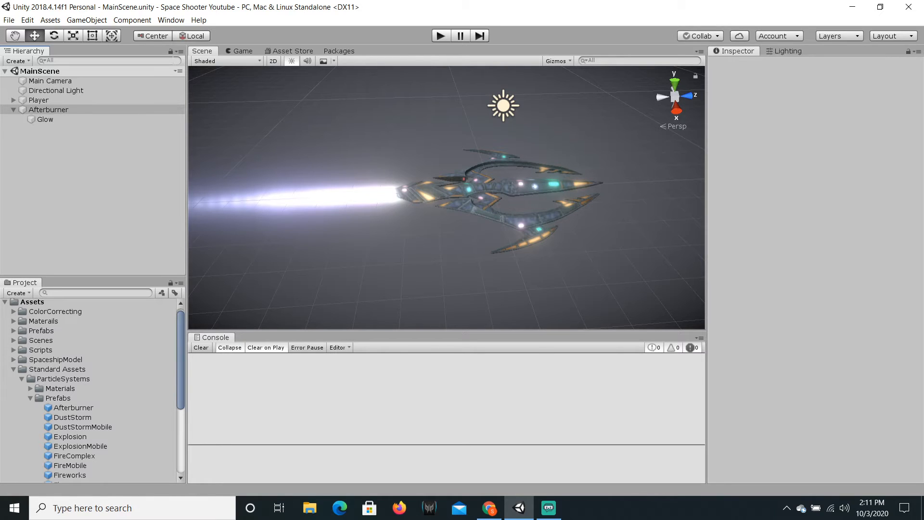
Add a second Afterburner prefab to the scene and try to delete its Glow child.
{"action": "left_click", "coordinate": [48, 109]}
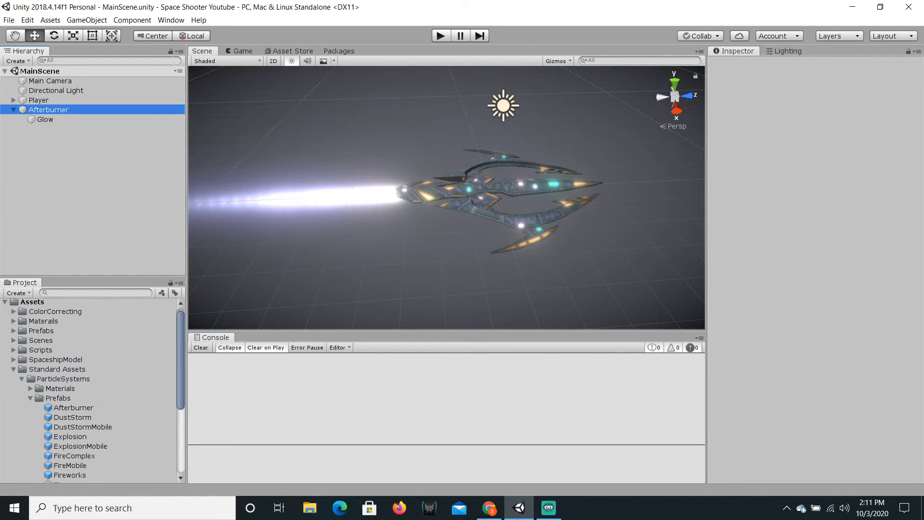
{"action": "left_click_drag", "start_coordinate": [74, 407], "coordinate": [75, 183]}
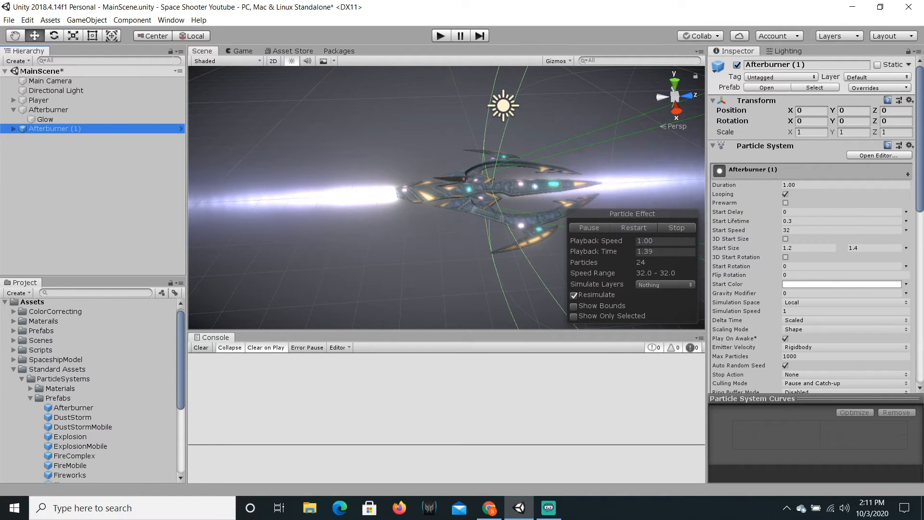
{"action": "left_click", "coordinate": [13, 129]}
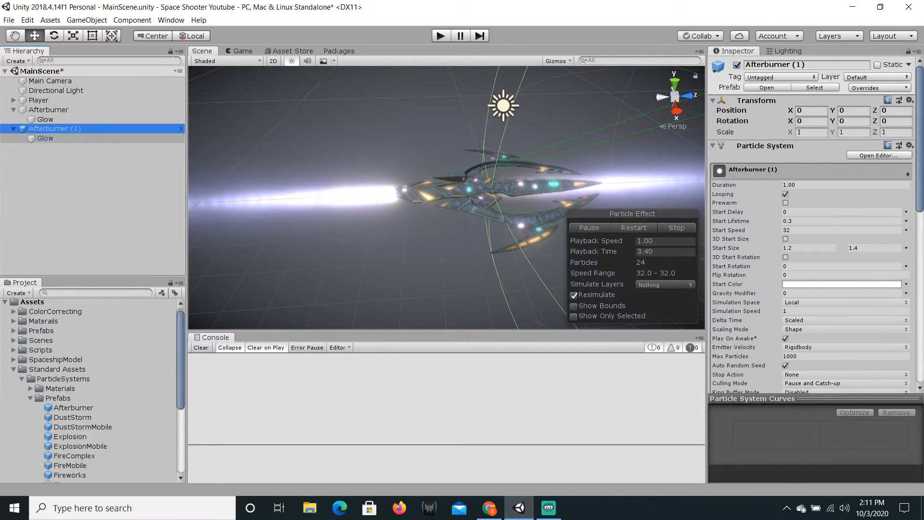
{"action": "left_click", "coordinate": [45, 138]}
{"action": "key", "text": "Delete"}
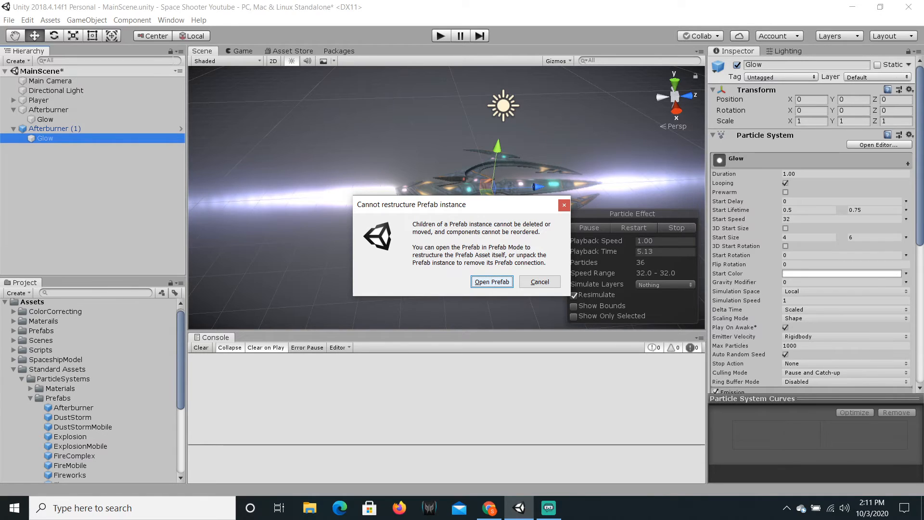
{"action": "left_click", "coordinate": [539, 281]}
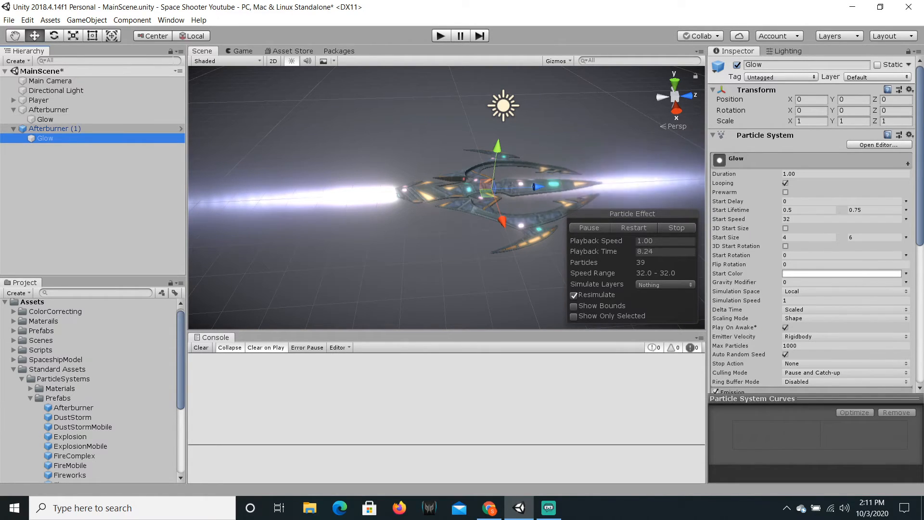
Delete the second Afterburner instance and save the scene.
{"action": "left_click", "coordinate": [55, 129]}
{"action": "key", "text": "Delete"}
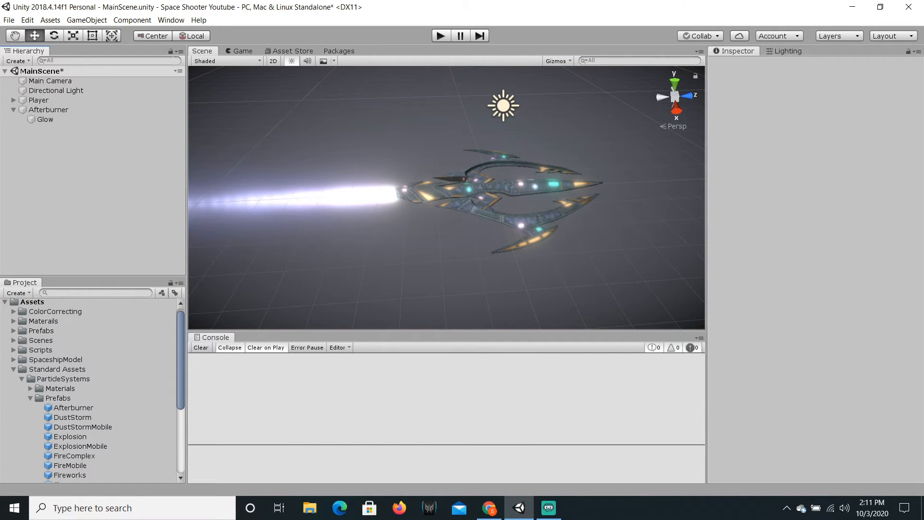
{"action": "key", "text": "ctrl+s"}
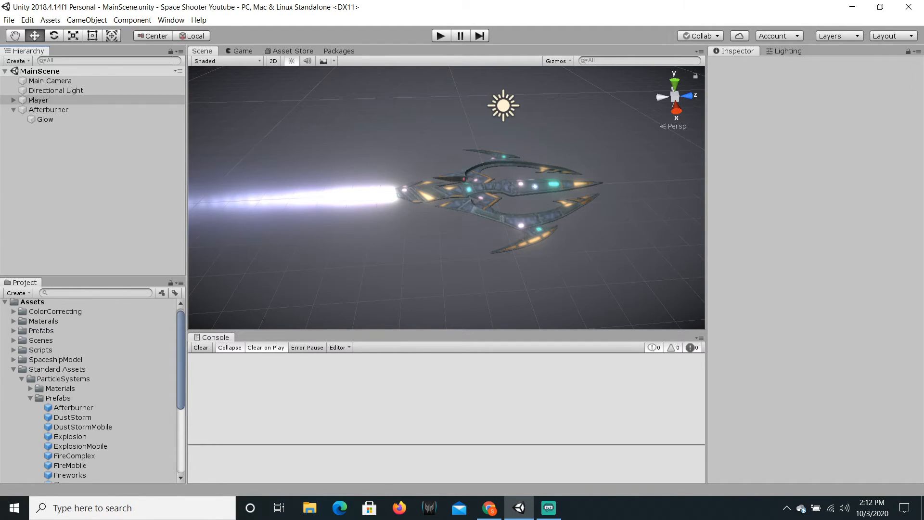
Try moving the Afterburner's Glow child farther behind the ship along its Z axis, and undo the move.
{"action": "left_click", "coordinate": [45, 120]}
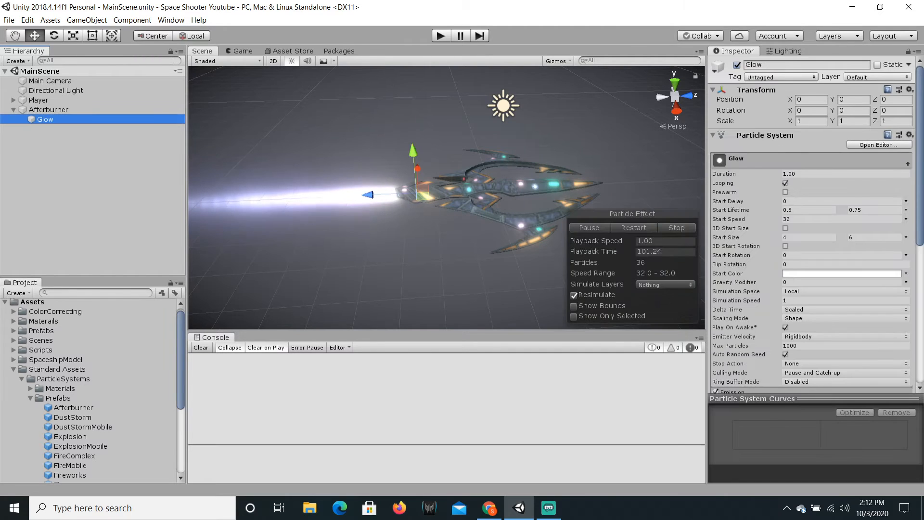
{"action": "right_click_drag", "start_coordinate": [385, 216], "coordinate": [354, 217]}
{"action": "key", "text": "a"}
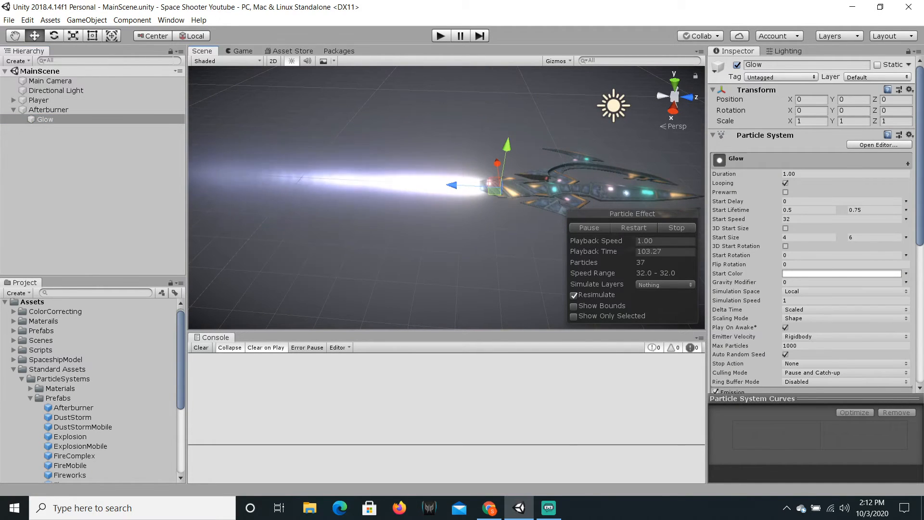
{"action": "left_click_drag", "start_coordinate": [453, 186], "coordinate": [391, 182]}
{"action": "key", "text": "ctrl+z"}
{"action": "key", "text": "ctrl+z"}
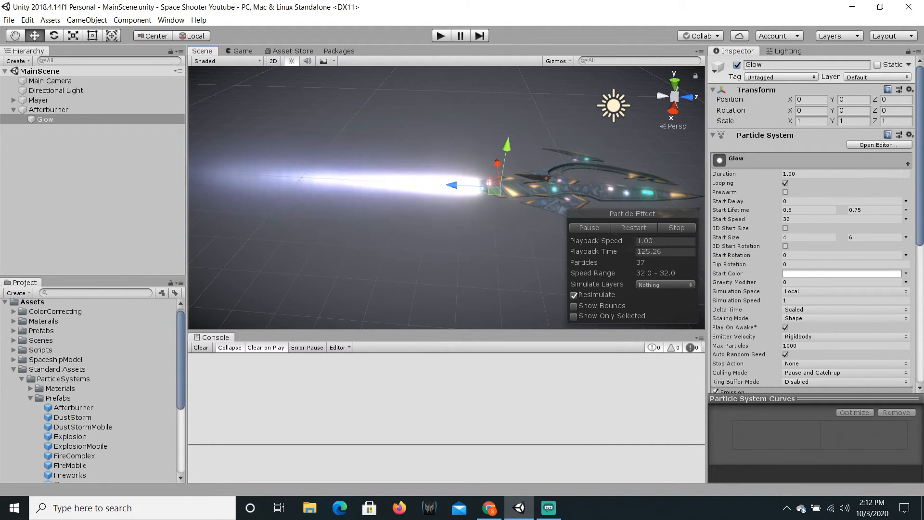
Set the Glow particle system's Start Lifetime range to 0.25 and 0.3, and save the scene.
{"action": "left_click", "coordinate": [803, 210]}
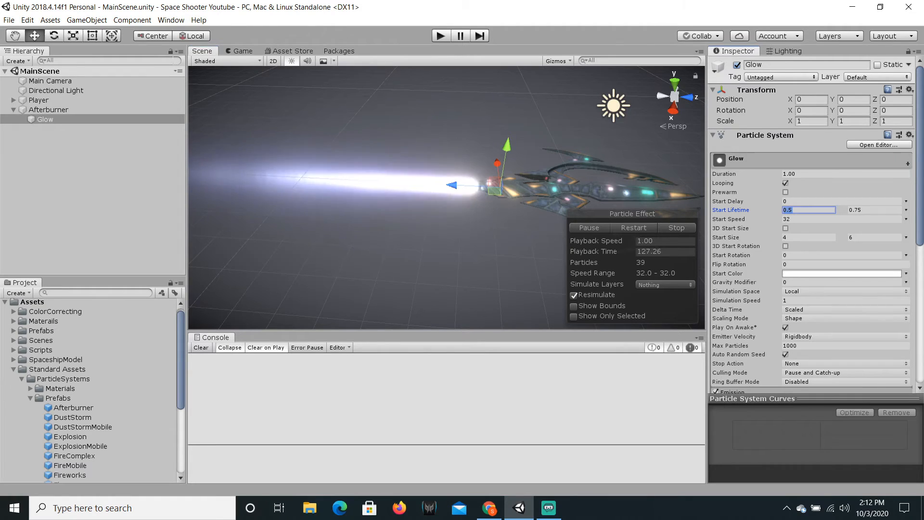
{"action": "type", "text": "0.25"}
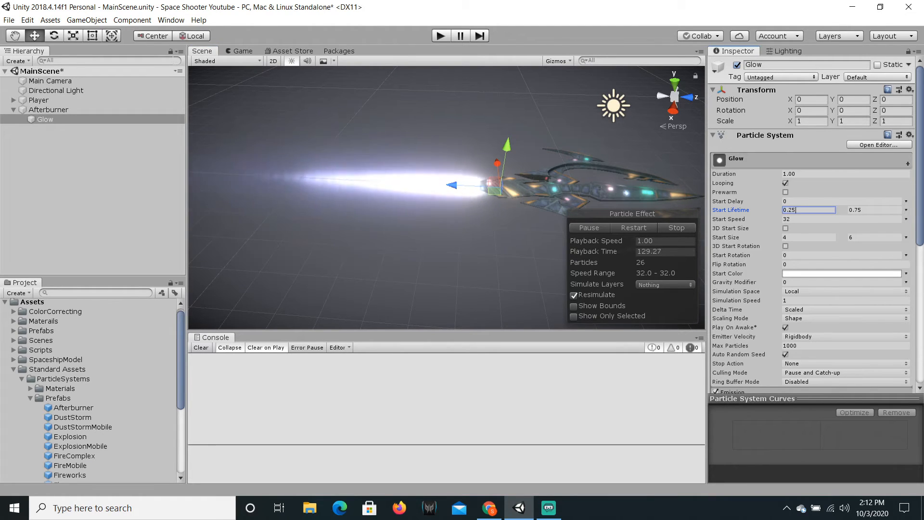
{"action": "key", "text": "Tab"}
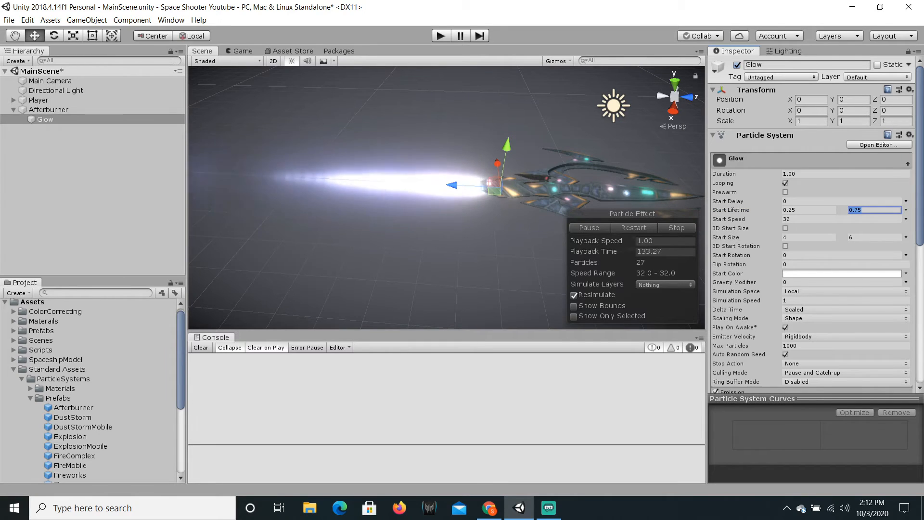
{"action": "type", "text": "0.35"}
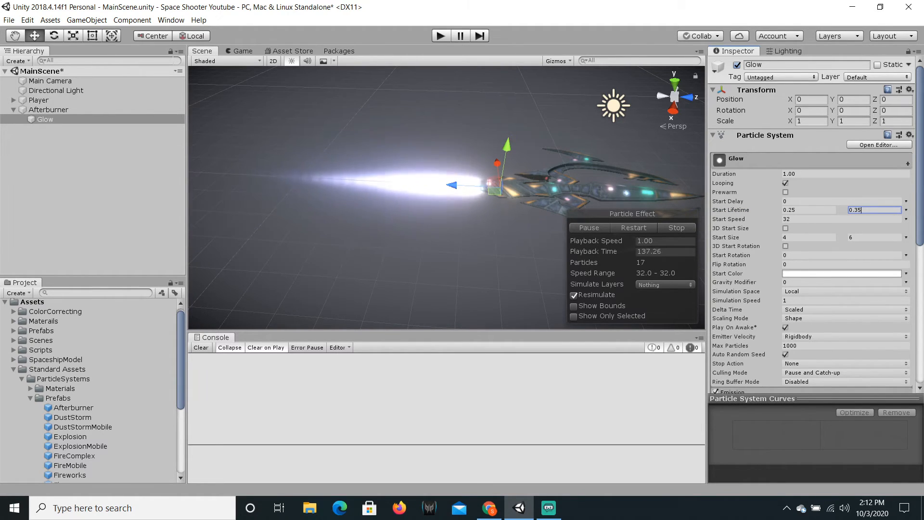
{"action": "key", "text": "BackSpace"}
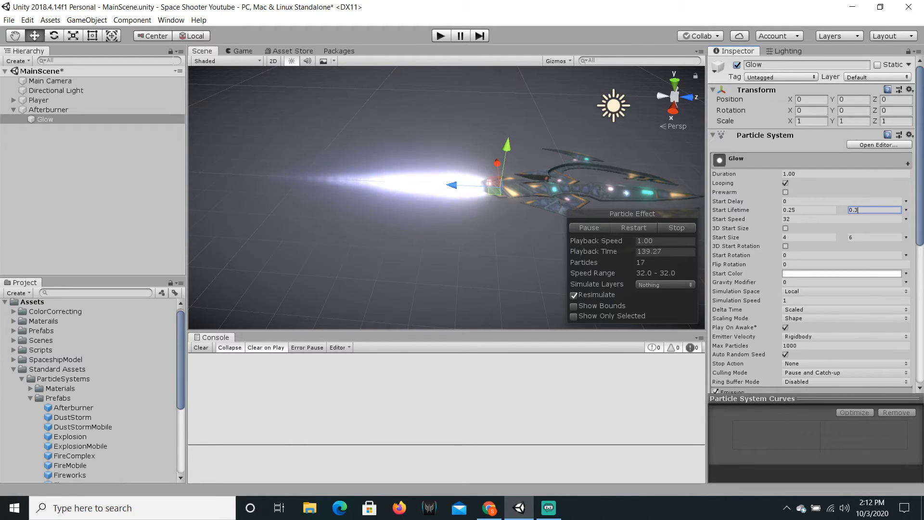
{"action": "key", "text": "ctrl+s"}
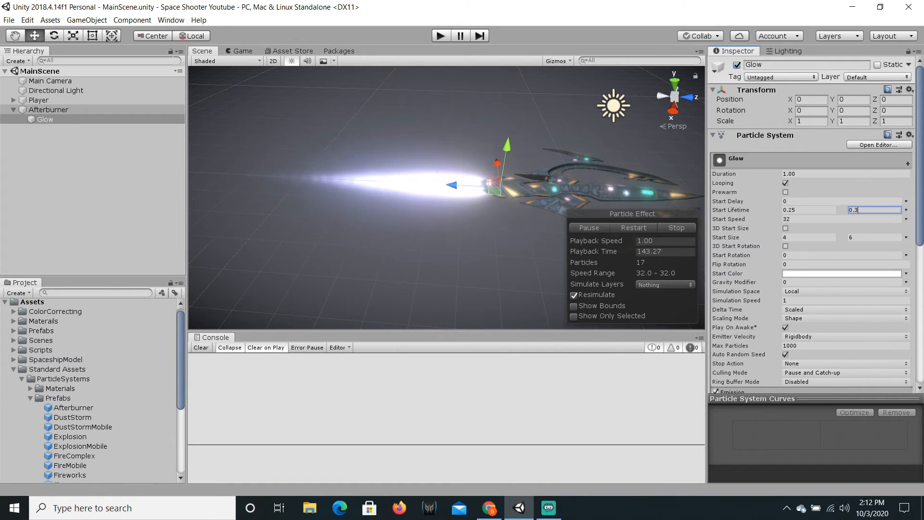
Set the Afterburner particle system's Start Lifetime to 0.175 and save the scene.
{"action": "left_click", "coordinate": [48, 110]}
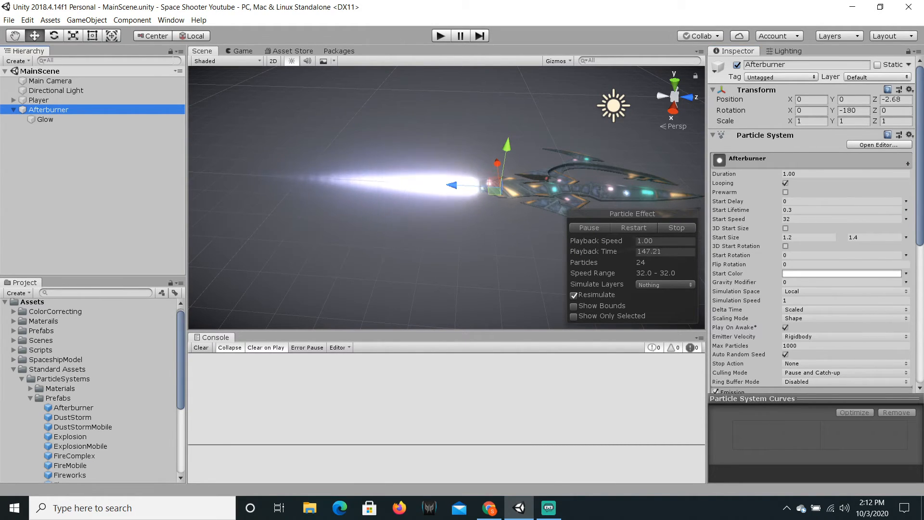
{"action": "left_click", "coordinate": [818, 210]}
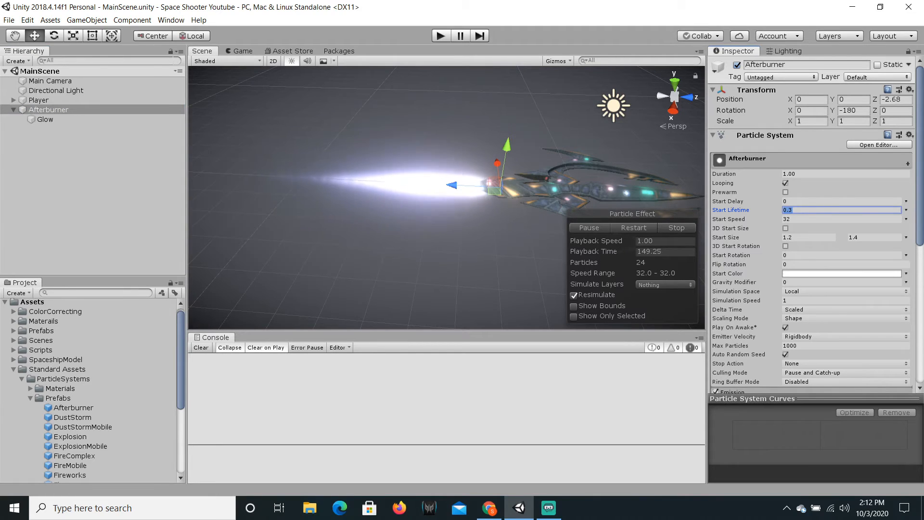
{"action": "type", "text": "0.15"}
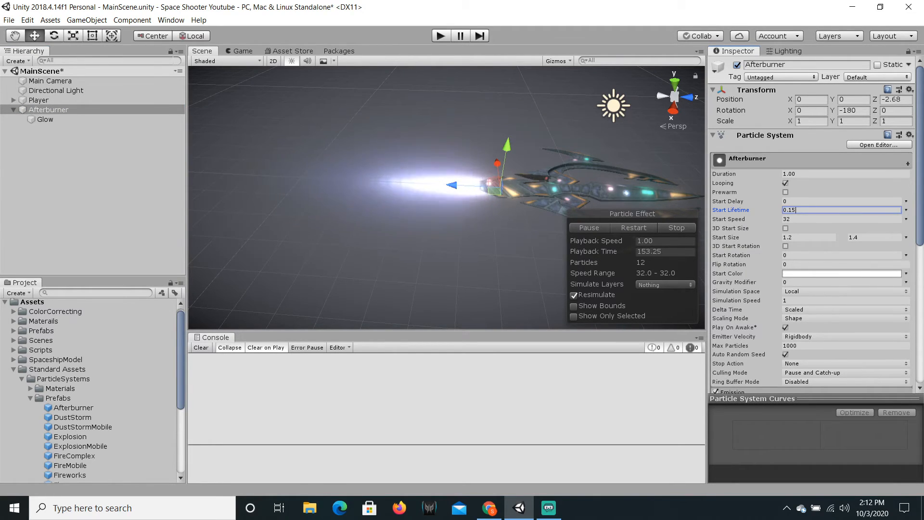
{"action": "key", "text": "BackSpace"}
{"action": "type", "text": "75"}
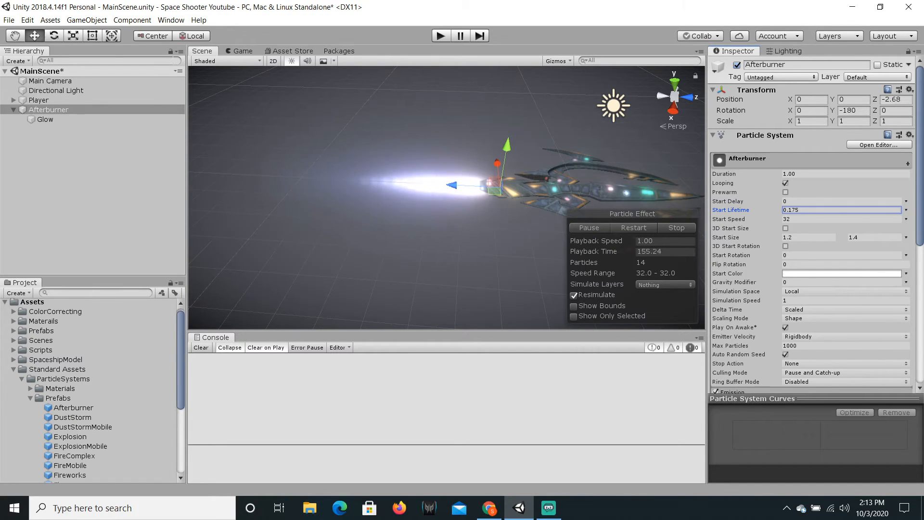
{"action": "key", "text": "ctrl+s"}
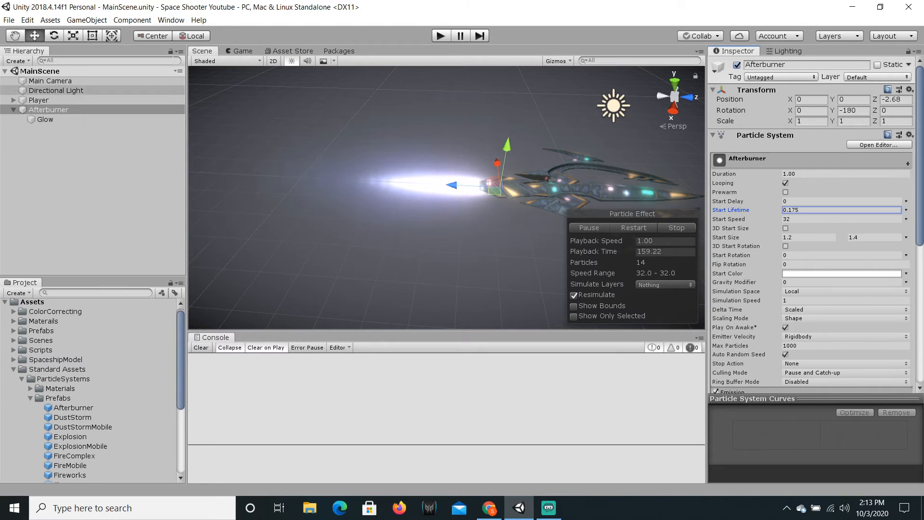
Test-run the game, steering the ship left and right to check the flame behind it, and stop the run.
{"action": "right_click_drag", "start_coordinate": [457, 193], "coordinate": [356, 205]}
{"action": "left_click_drag", "start_coordinate": [356, 205], "coordinate": [447, 190], "text": "alt"}
{"action": "mouse_move", "coordinate": [448, 190]}
{"action": "right_mouse_down"}
{"action": "mouse_move", "coordinate": [482, 192]}
{"action": "mouse_move", "coordinate": [447, 192]}
{"action": "right_mouse_up"}
{"action": "left_click", "coordinate": [240, 52]}
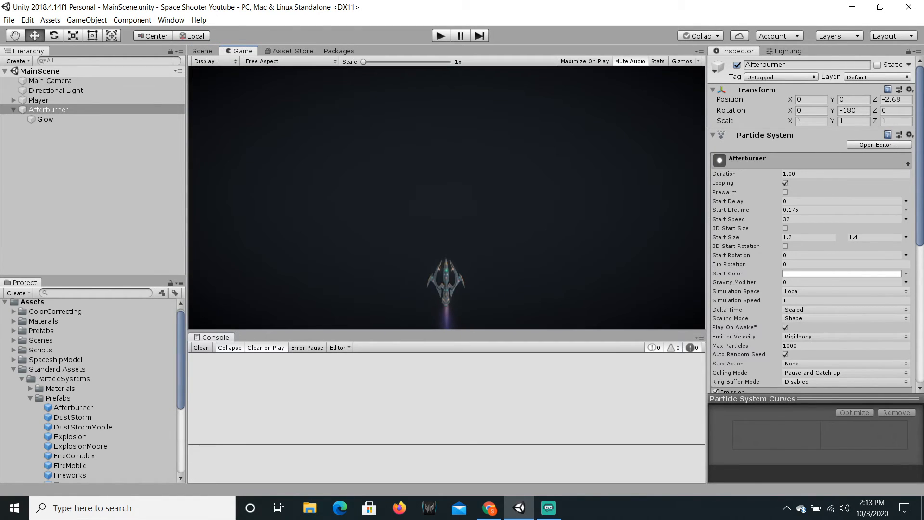
{"action": "left_click", "coordinate": [48, 110]}
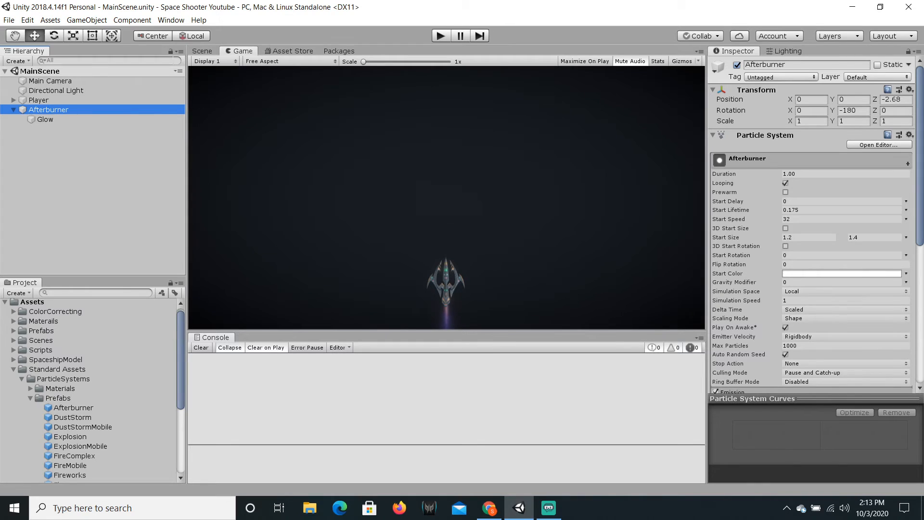
{"action": "key", "text": "ctrl+p"}
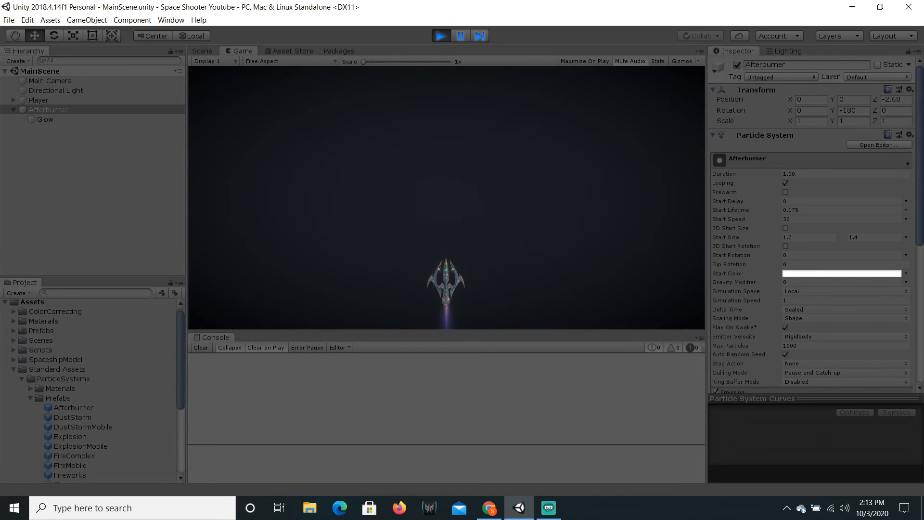
{"action": "left_click", "coordinate": [446, 198]}
{"action": "key", "text": "a"}
{"action": "key", "text": "d"}
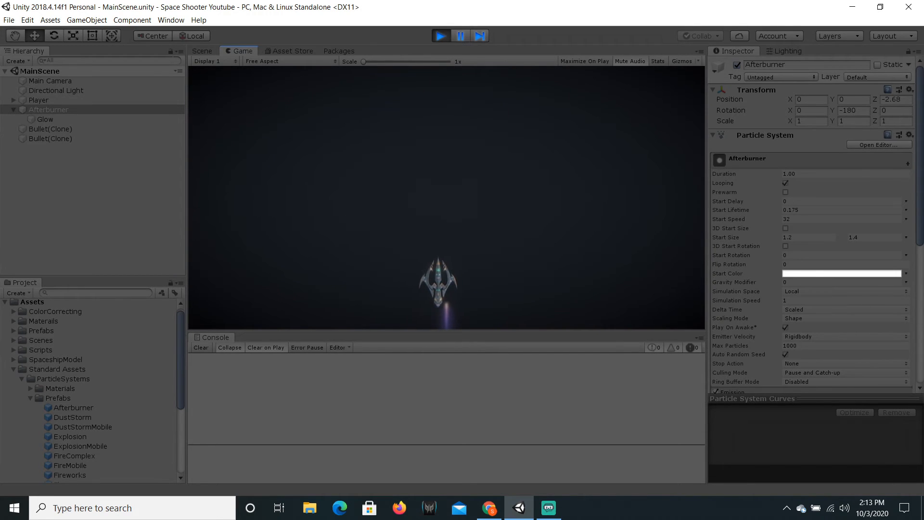
{"action": "key", "text": "d"}
{"action": "key", "text": "a"}
{"action": "key", "text": "d"}
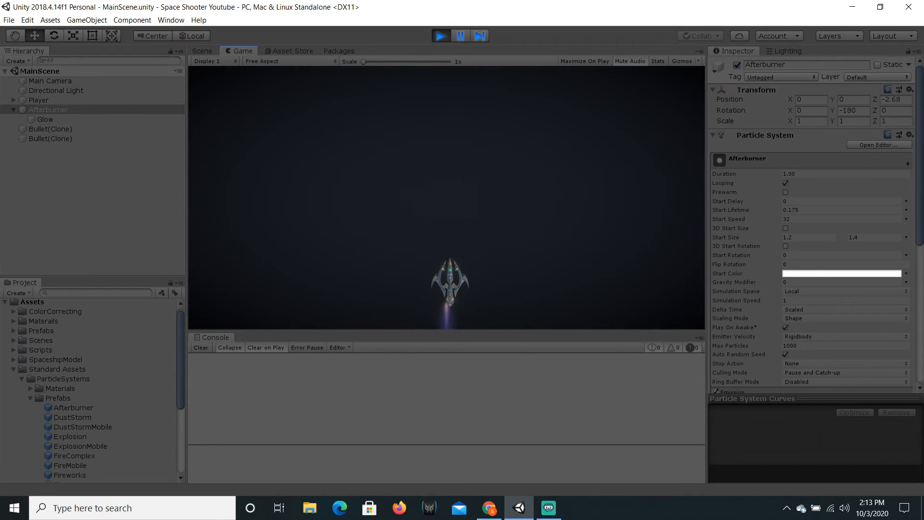
{"action": "key", "text": "a"}
{"action": "key", "text": "d"}
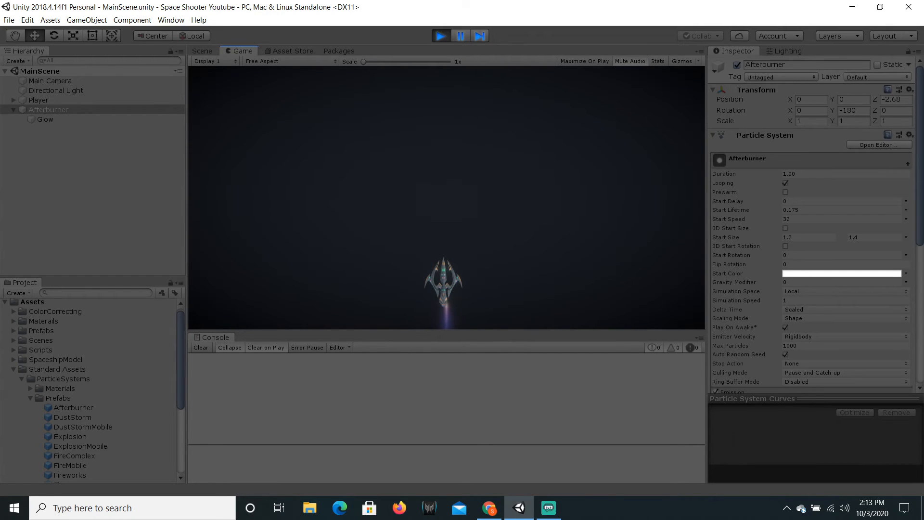
{"action": "key", "text": "ctrl+p"}
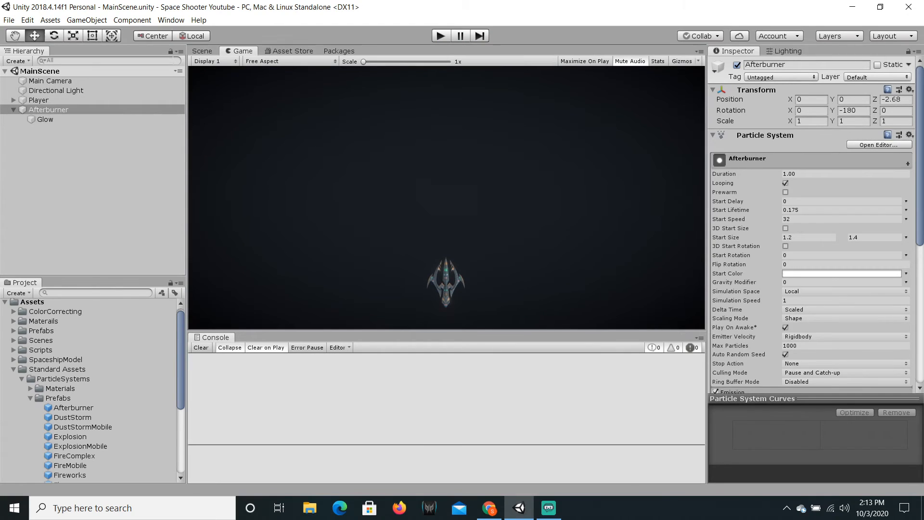
Play the Afterburner's particle preview in the Scene view and examine the flame and its Glow child.
{"action": "left_click", "coordinate": [202, 51]}
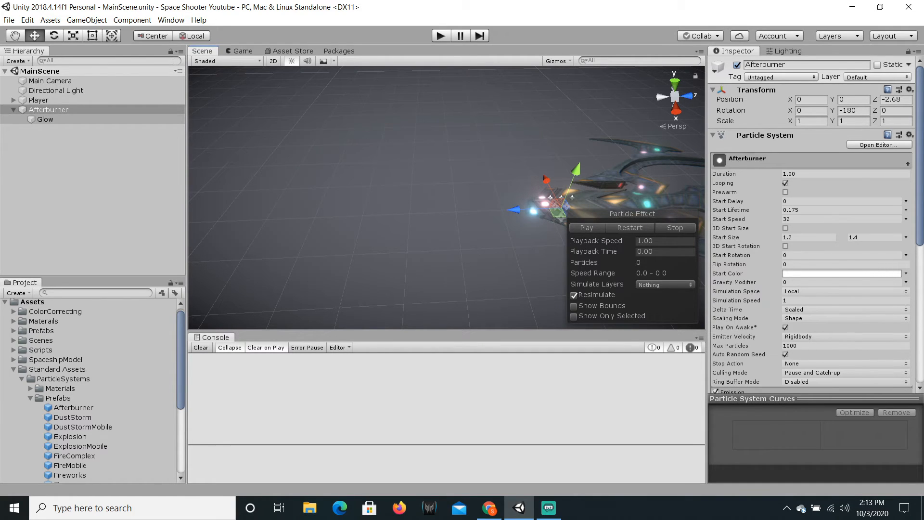
{"action": "left_click", "coordinate": [240, 51]}
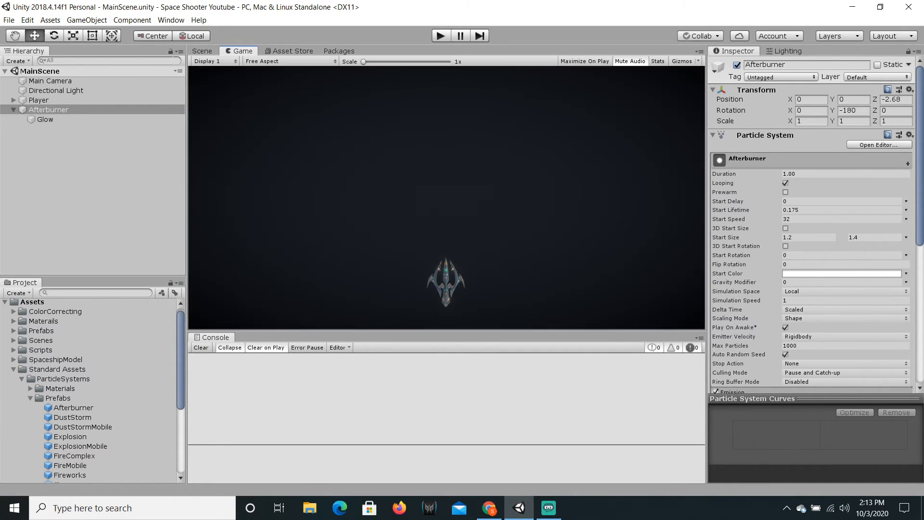
{"action": "left_click", "coordinate": [49, 110]}
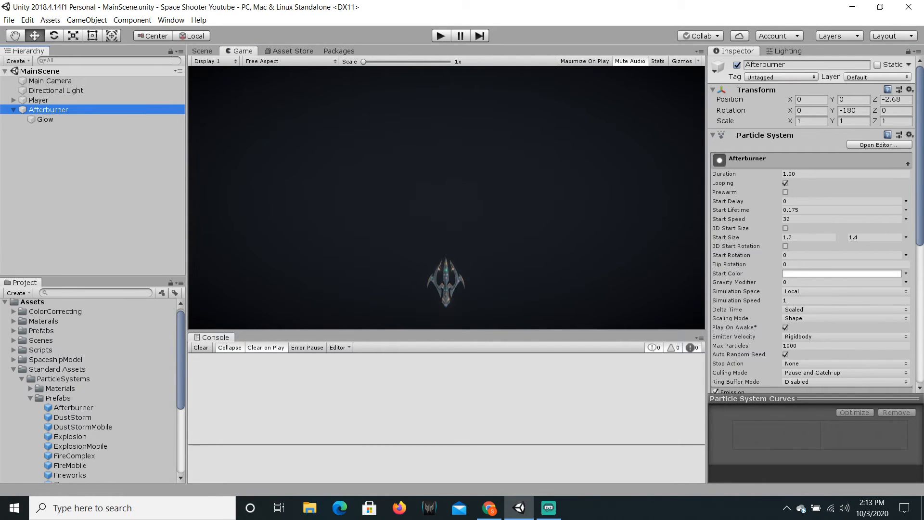
{"action": "left_click", "coordinate": [202, 51]}
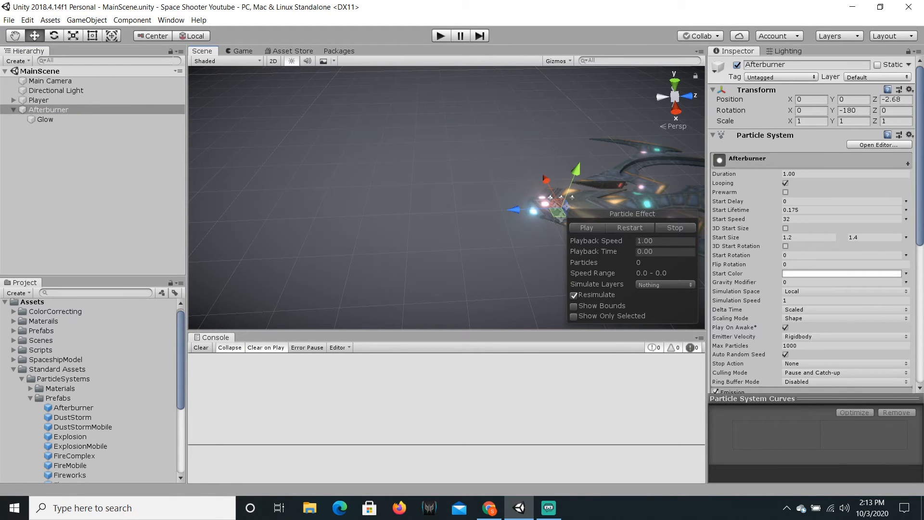
{"action": "left_click", "coordinate": [587, 228]}
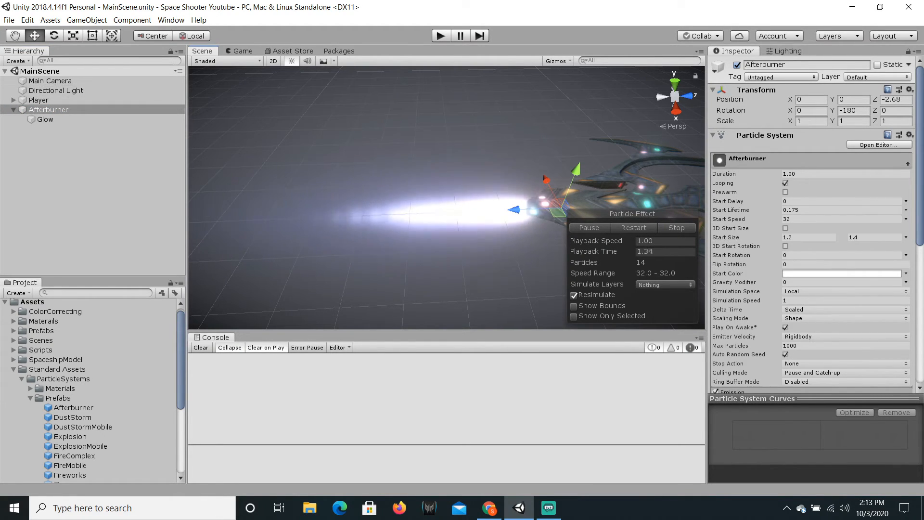
{"action": "left_click", "coordinate": [45, 119], "text": "shift"}
{"action": "left_click", "coordinate": [45, 119]}
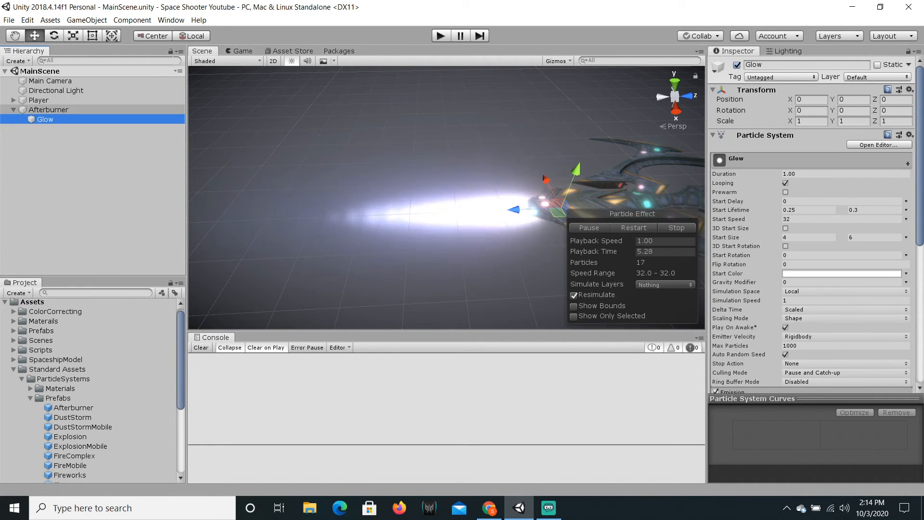
{"action": "left_click", "coordinate": [48, 110]}
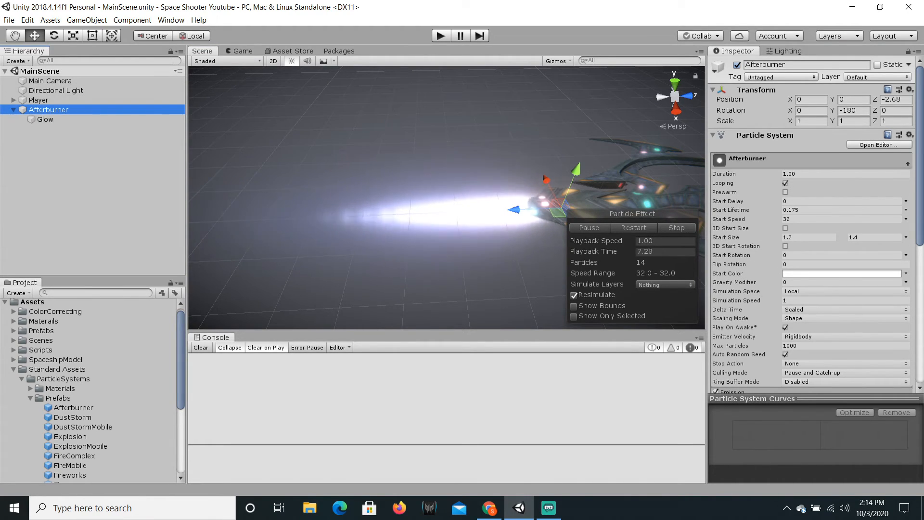
Set the Afterburner's emission Rate over Time to 200 while viewing the ship through the game camera.
{"action": "left_click", "coordinate": [240, 51]}
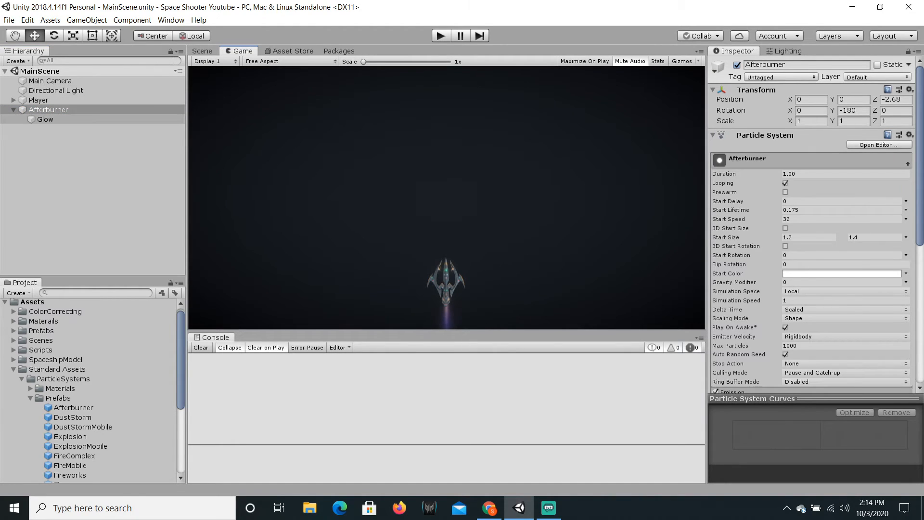
{"action": "left_click", "coordinate": [48, 110]}
{"action": "scroll", "coordinate": [813, 224], "scroll_direction": "down", "scroll_amount": 4}
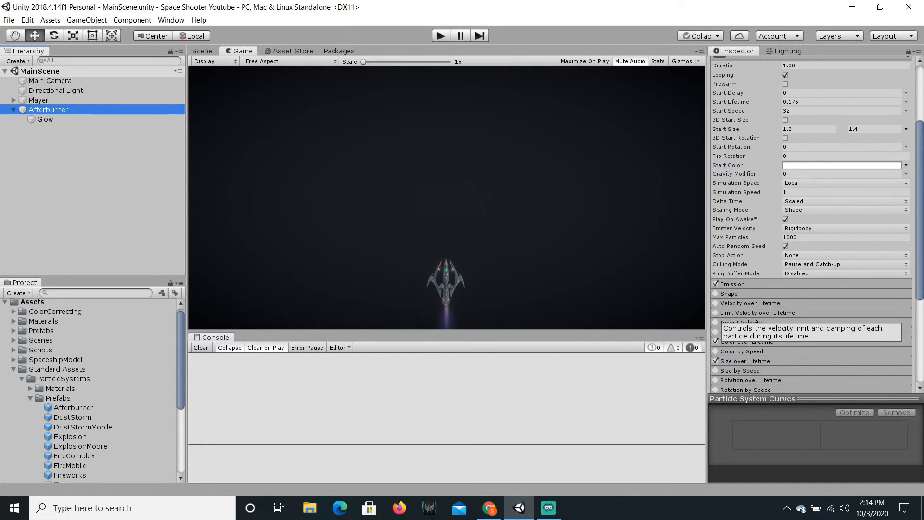
{"action": "left_click", "coordinate": [746, 284]}
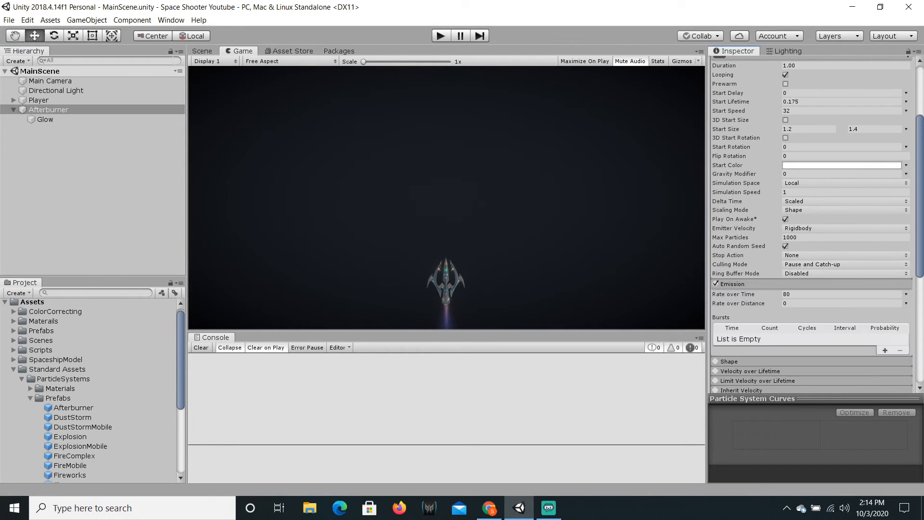
{"action": "scroll", "coordinate": [751, 286], "scroll_direction": "down", "scroll_amount": 1}
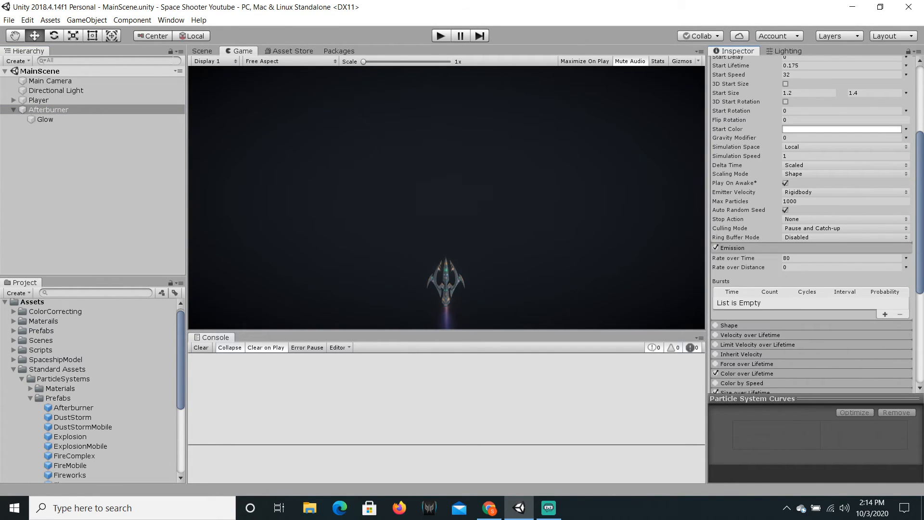
{"action": "left_click", "coordinate": [813, 259]}
{"action": "type", "text": "200"}
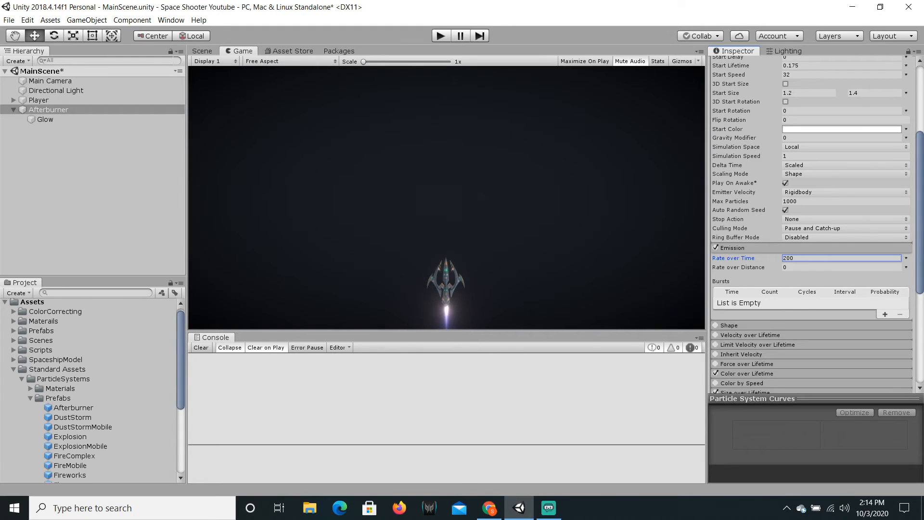
Set the Glow child's emission Rate over Time to 150 and save the scene.
{"action": "left_click", "coordinate": [45, 119]}
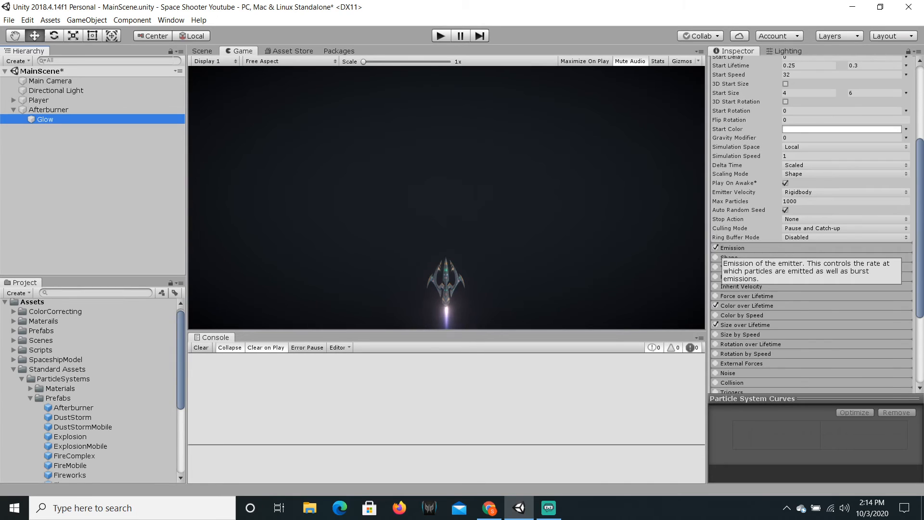
{"action": "left_click", "coordinate": [733, 247]}
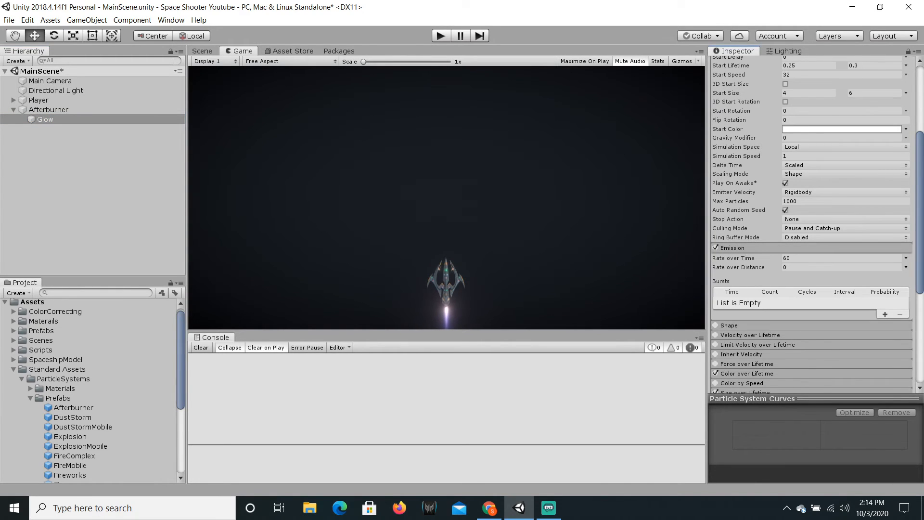
{"action": "left_click", "coordinate": [799, 259]}
{"action": "type", "text": "150"}
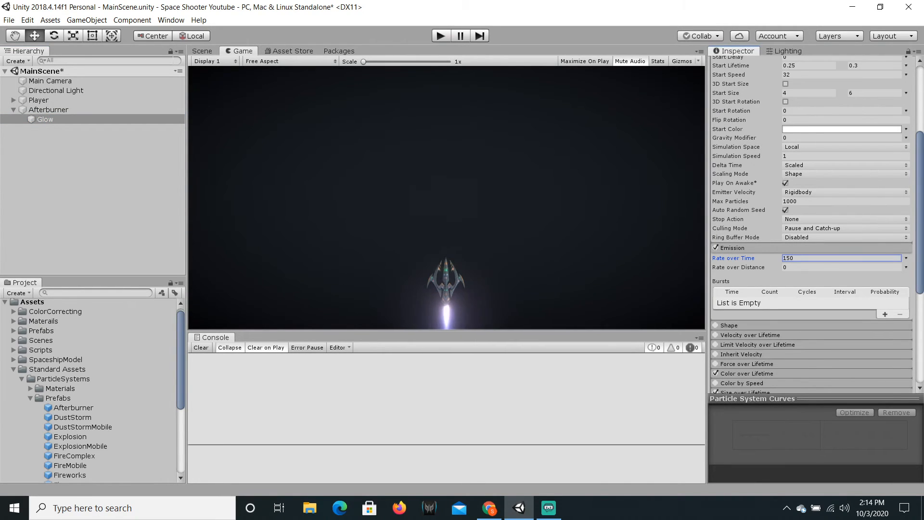
{"action": "key", "text": "ctrl+s"}
Make the Afterburner object a child of Player in the scene hierarchy.
{"action": "left_click", "coordinate": [48, 109]}
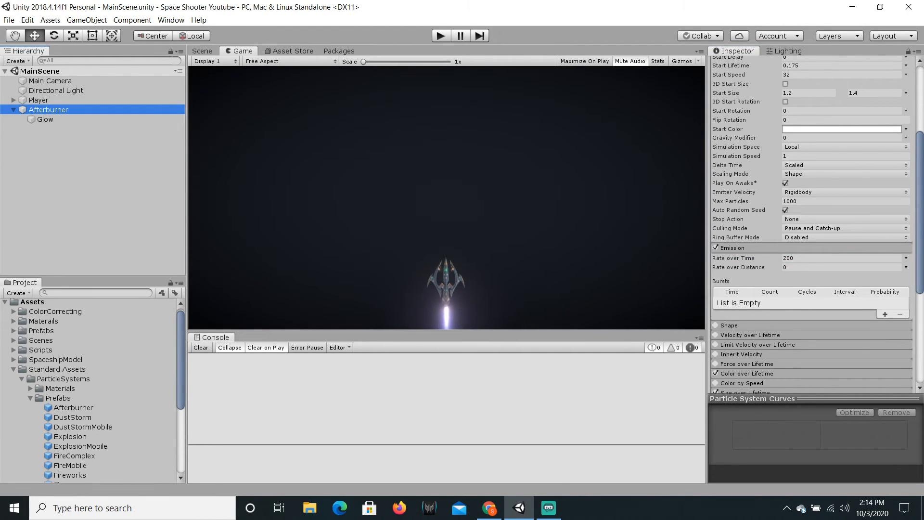
{"action": "left_click", "coordinate": [14, 110]}
{"action": "left_click_drag", "start_coordinate": [48, 109], "coordinate": [48, 114]}
{"action": "left_click", "coordinate": [202, 51]}
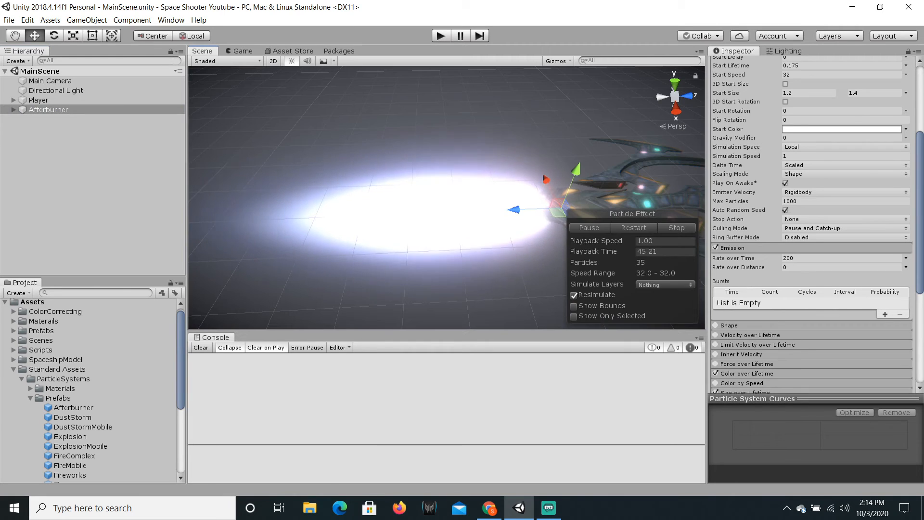
{"action": "left_click_drag", "start_coordinate": [433, 159], "coordinate": [327, 217], "text": "alt"}
{"action": "right_click_drag", "start_coordinate": [328, 217], "coordinate": [463, 207]}
{"action": "left_click_drag", "start_coordinate": [49, 110], "coordinate": [45, 100]}
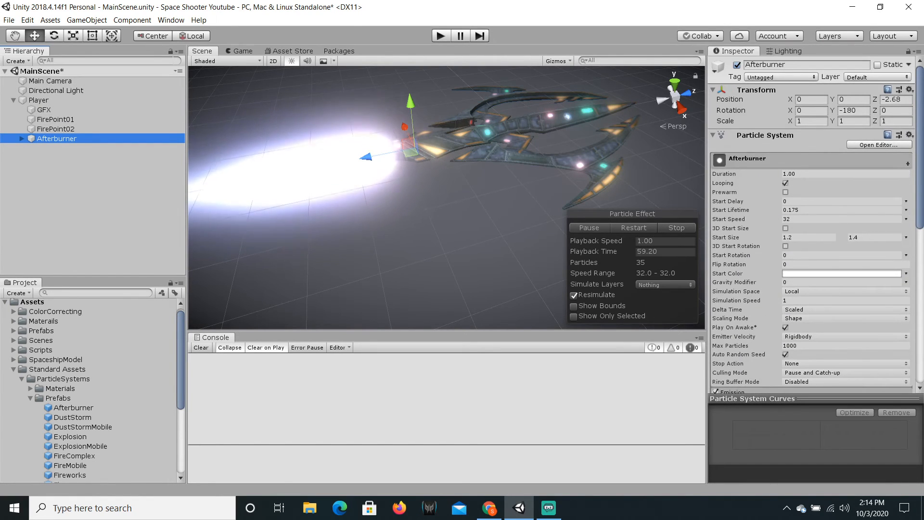
Rename the Player's Afterburner child as FireEffect and save the scene.
{"action": "right_click", "coordinate": [139, 139]}
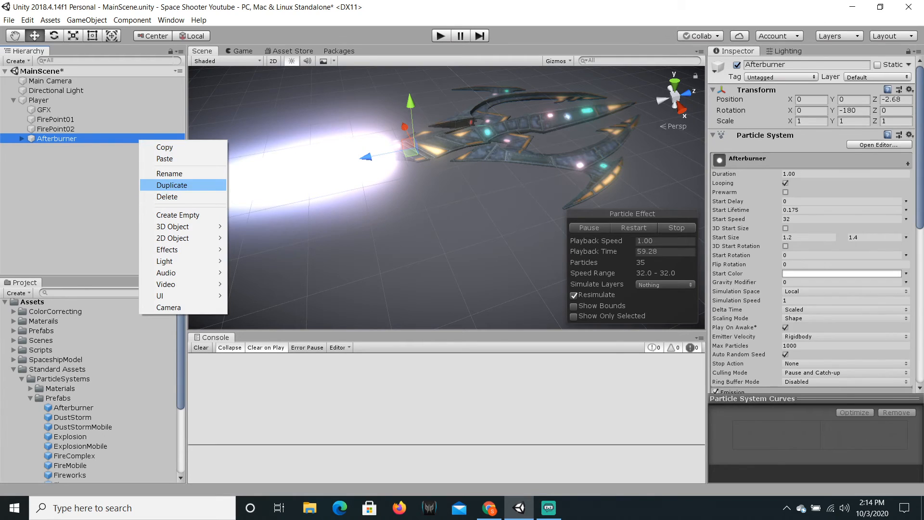
{"action": "left_click", "coordinate": [168, 174]}
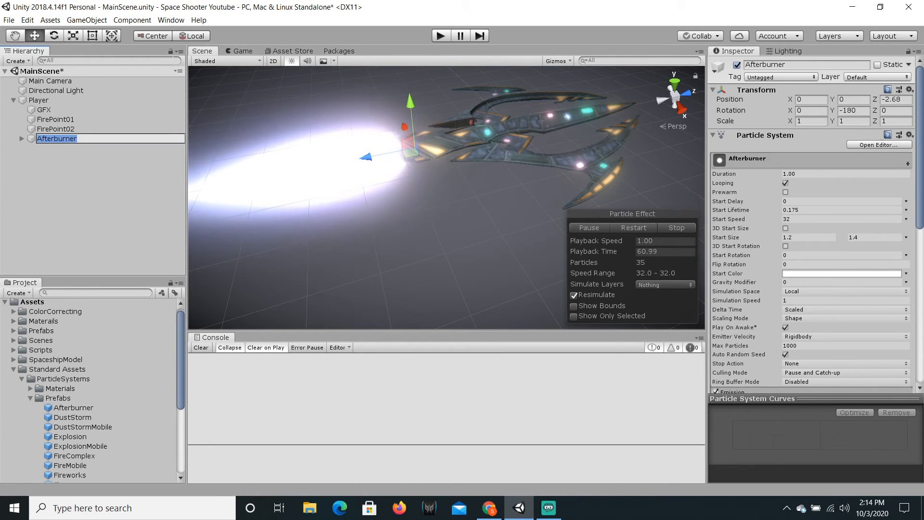
{"action": "type", "text": "FireEffect"}
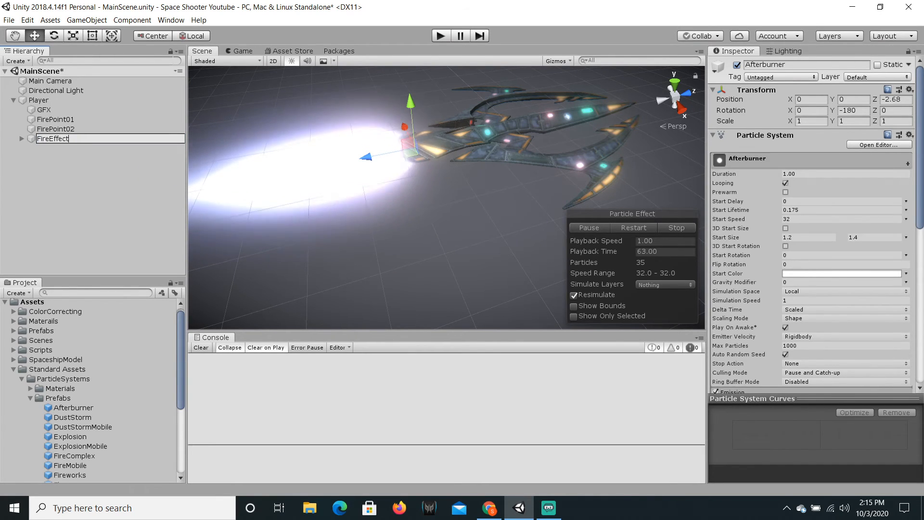
{"action": "key", "text": "Return"}
{"action": "left_click", "coordinate": [13, 100]}
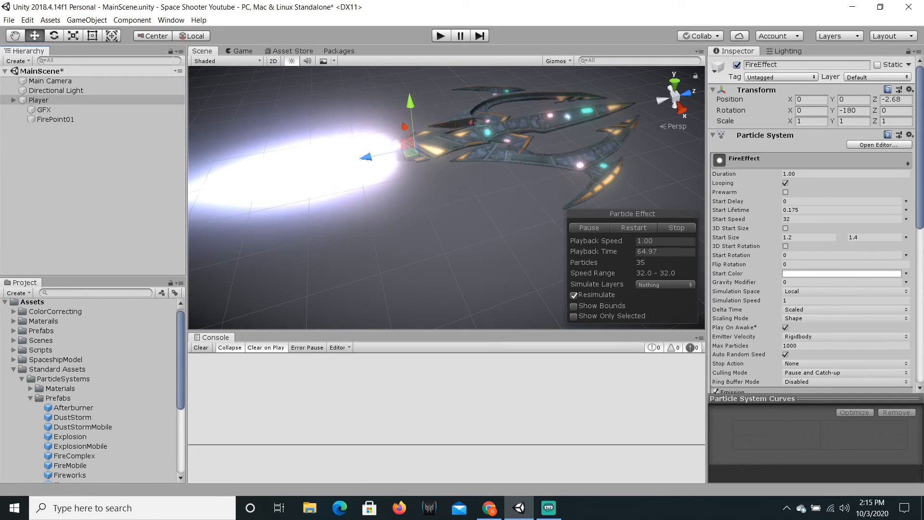
{"action": "left_click", "coordinate": [87, 183]}
{"action": "key", "text": "ctrl+s"}
{"action": "left_click", "coordinate": [240, 51]}
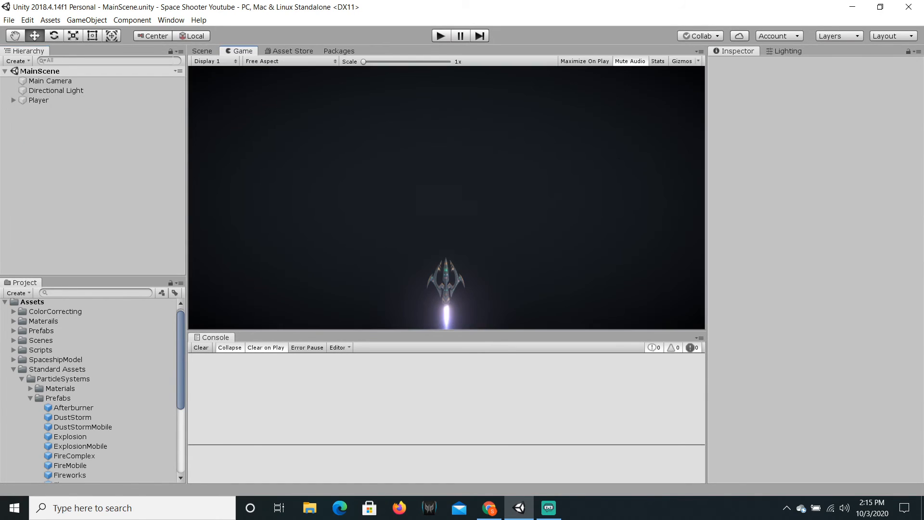
Play-test the scene by steering the ship left and right to watch the flame's movement, and stop playing.
{"action": "key", "text": "ctrl+p"}
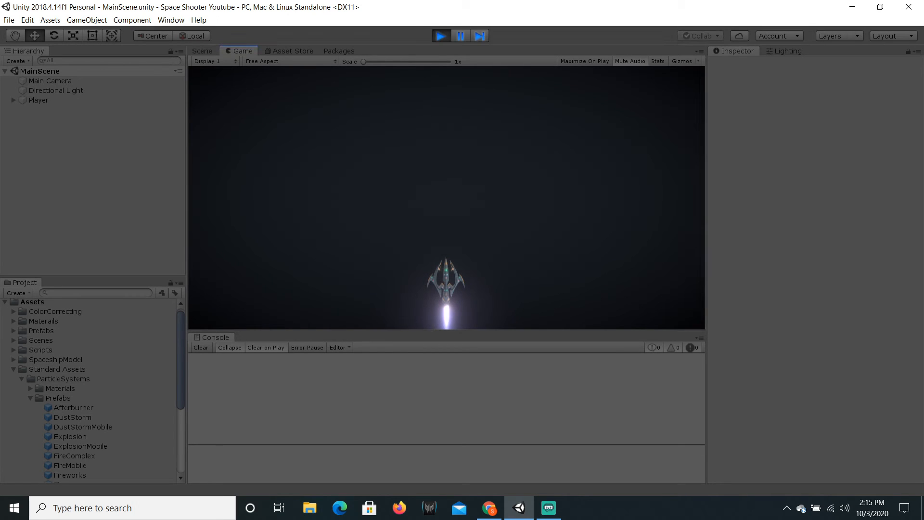
{"action": "key", "text": "Left"}
{"action": "key", "text": "Right"}
{"action": "key", "text": "Right"}
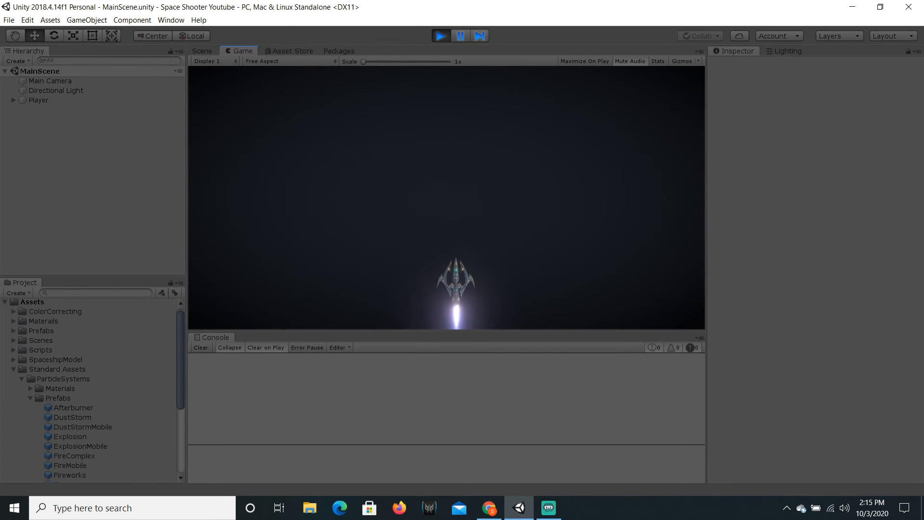
{"action": "key", "text": "Left"}
{"action": "key", "text": "Right"}
{"action": "key", "text": "Left"}
{"action": "key", "text": "Right"}
{"action": "key", "text": "Left"}
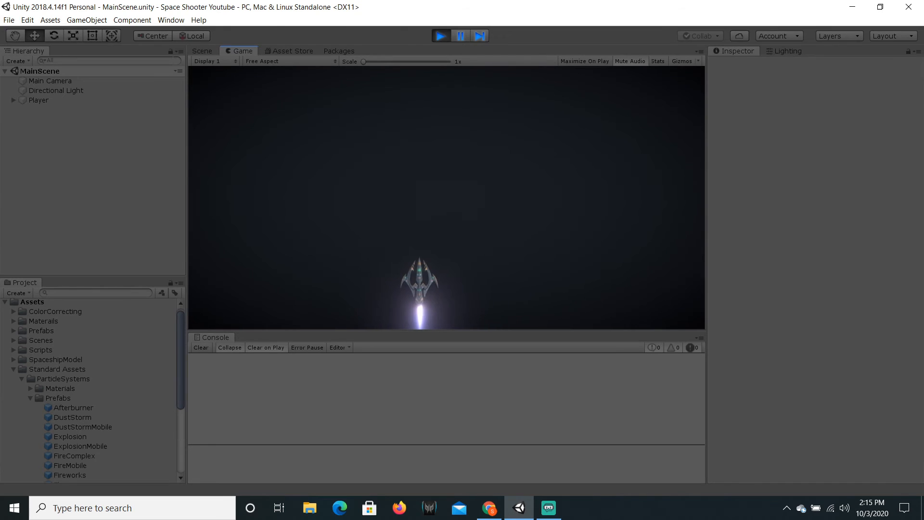
{"action": "key", "text": "Right"}
{"action": "key", "text": "Left"}
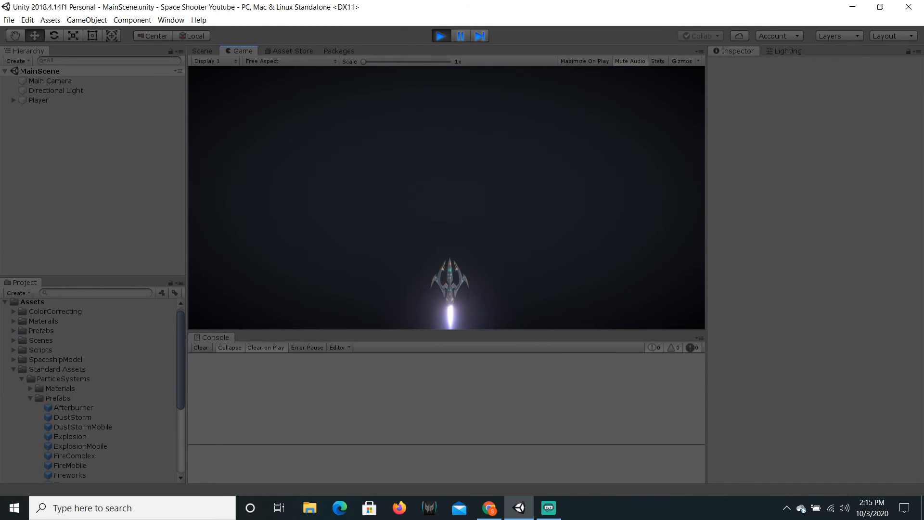
{"action": "key", "text": "ctrl+p"}
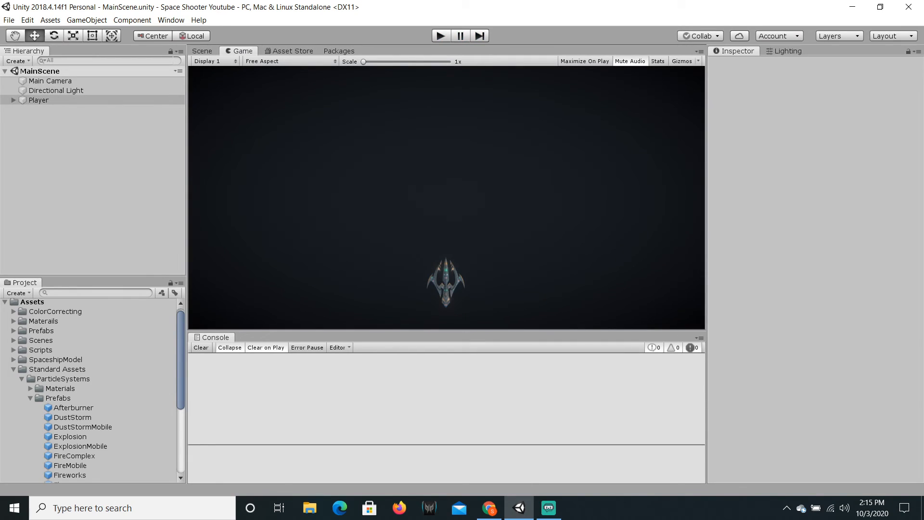
Set the Simulation Space of the Player's FireEffect particle system to World and save the scene.
{"action": "left_click", "coordinate": [13, 100]}
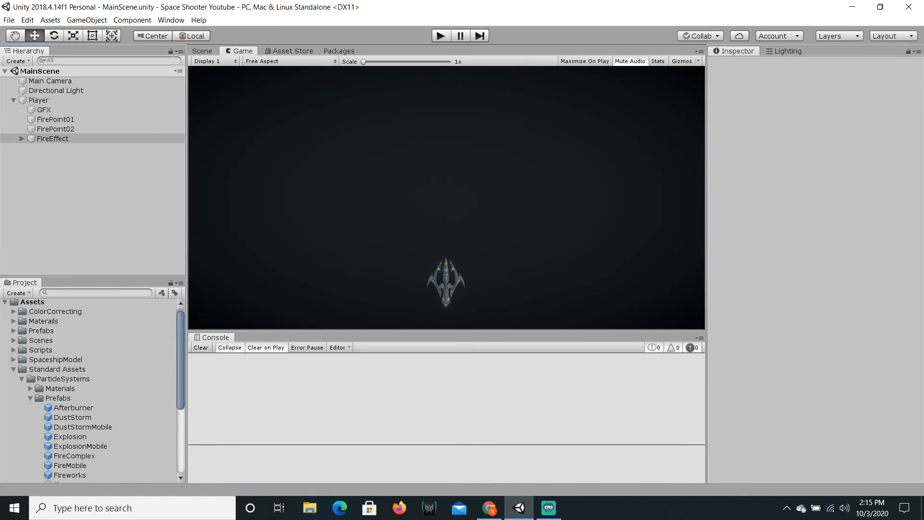
{"action": "left_click", "coordinate": [53, 138]}
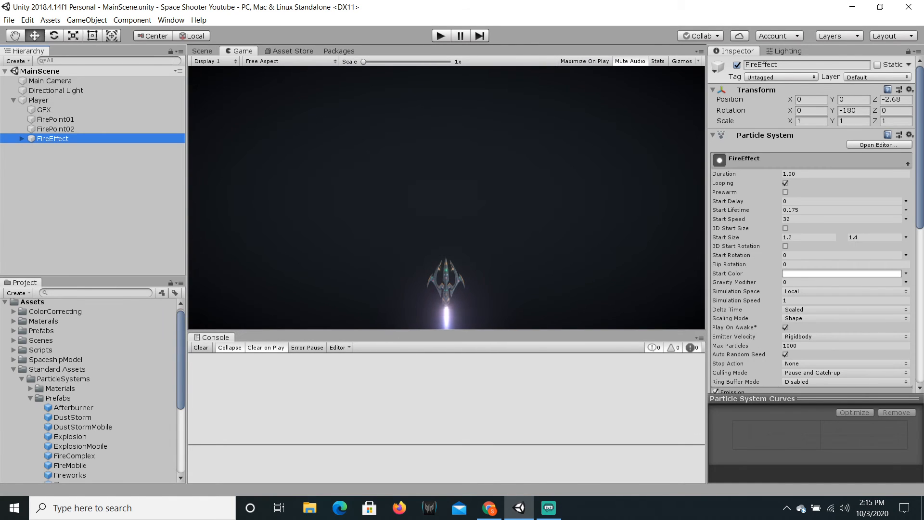
{"action": "key", "text": "Right"}
{"action": "scroll", "coordinate": [814, 270], "scroll_direction": "down", "scroll_amount": 3}
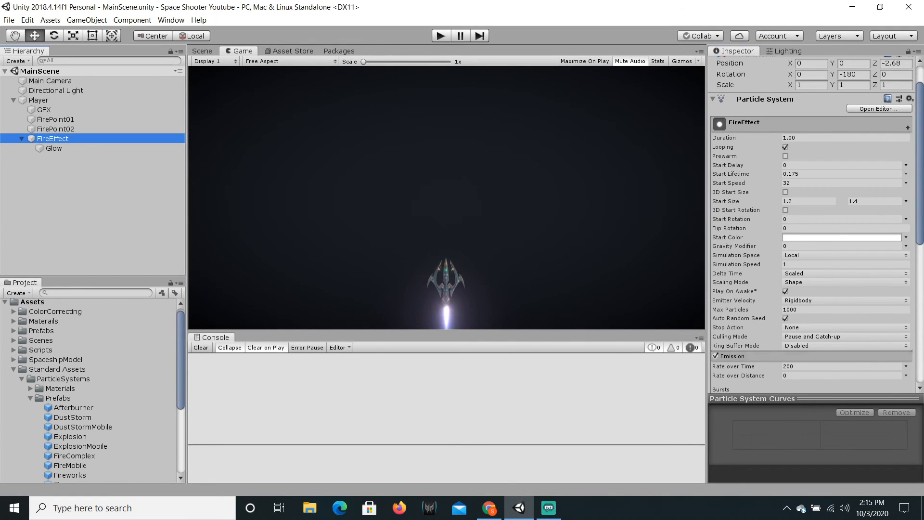
{"action": "left_click", "coordinate": [751, 357]}
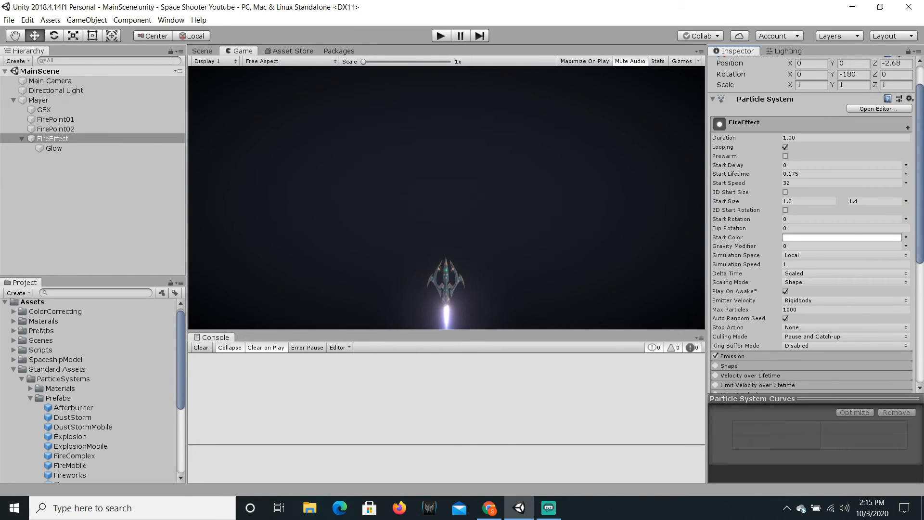
{"action": "left_click", "coordinate": [843, 255]}
{"action": "left_click", "coordinate": [799, 274]}
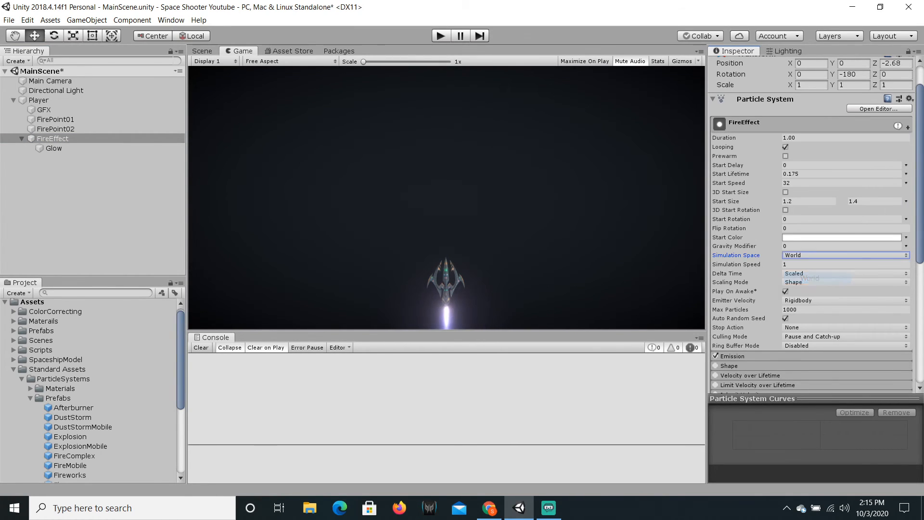
{"action": "key", "text": "ctrl+s"}
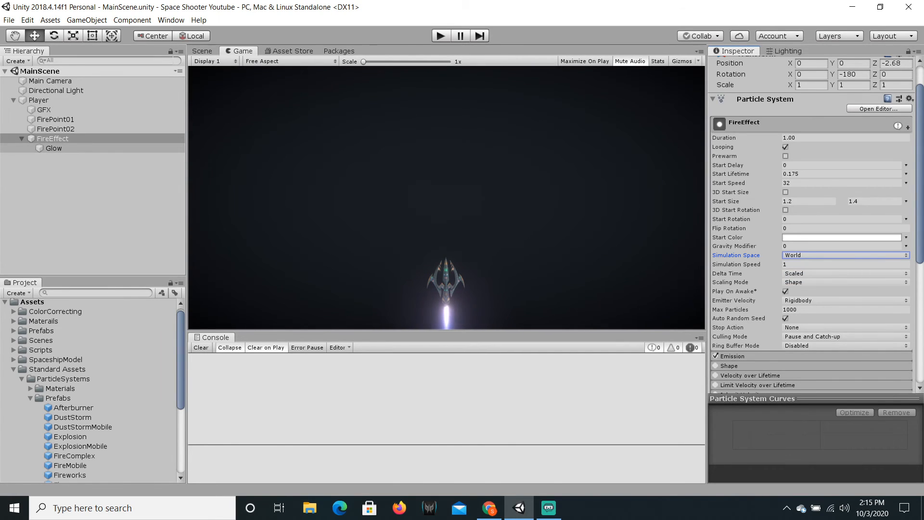
Set the Simulation Space of the Glow child particle system to World and save the scene.
{"action": "left_click", "coordinate": [54, 148]}
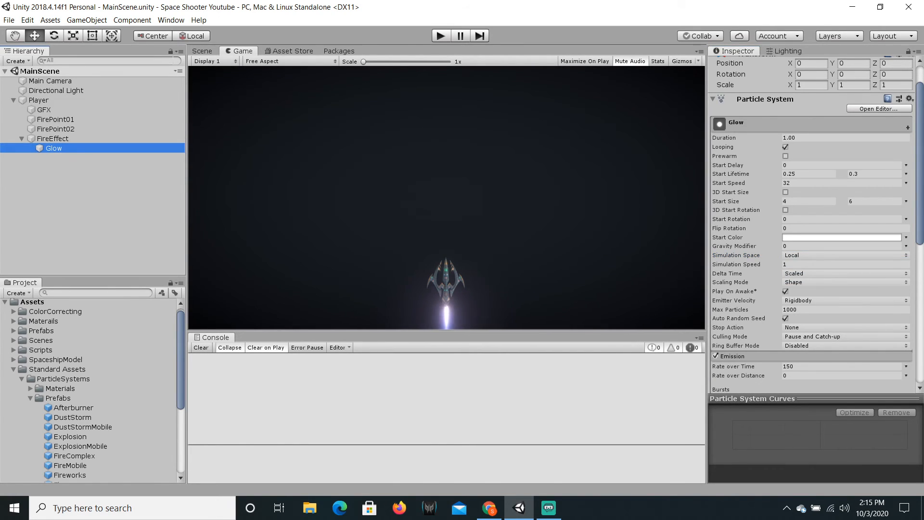
{"action": "left_click", "coordinate": [751, 356]}
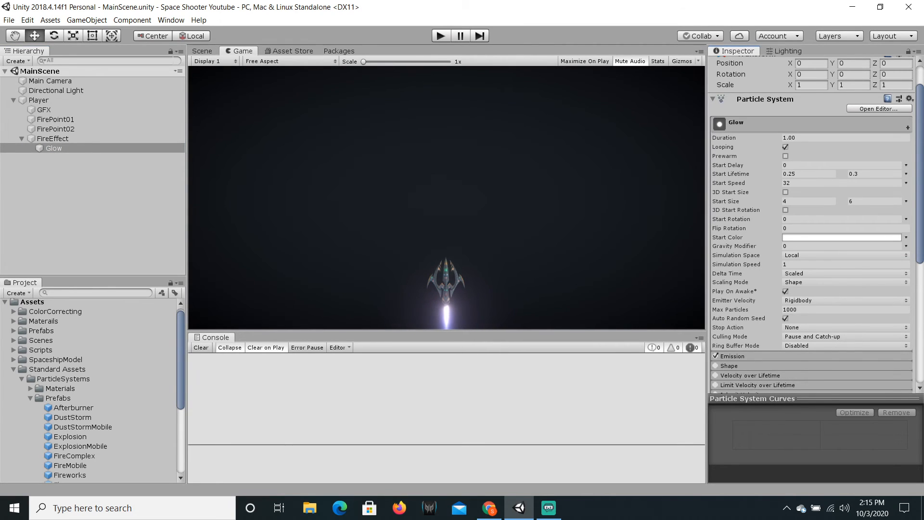
{"action": "left_click", "coordinate": [819, 255]}
{"action": "left_click", "coordinate": [797, 277]}
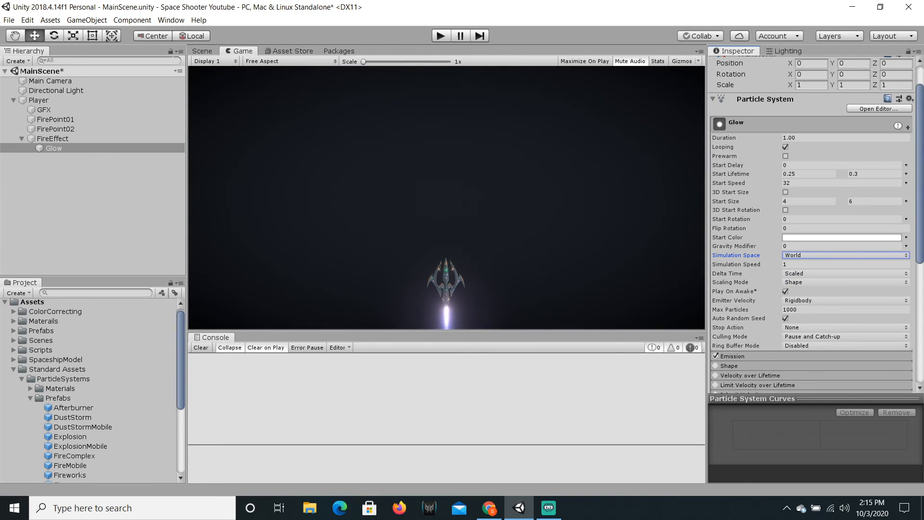
{"action": "key", "text": "ctrl+s"}
Play-test the scene by steering the ship left and right while firing bullets to check the flame trail, and stop playing.
{"action": "key", "text": "ctrl+p"}
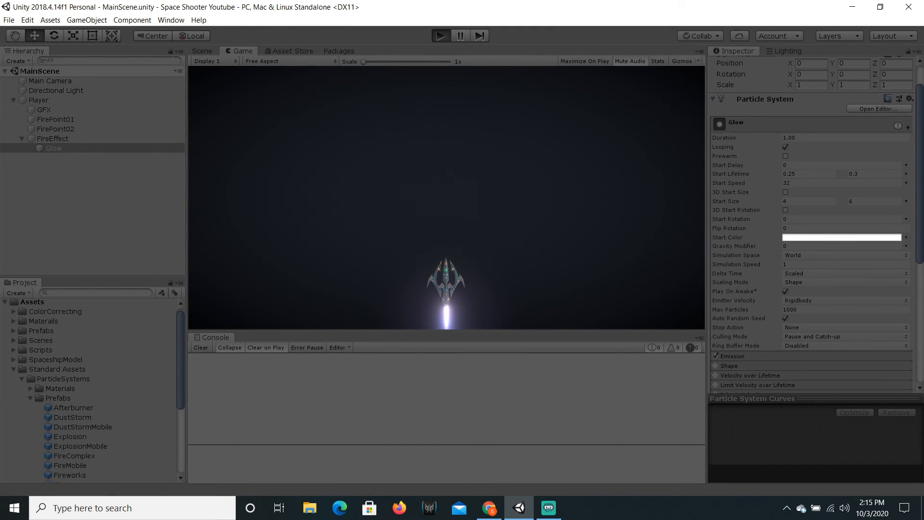
{"action": "key", "text": "Left"}
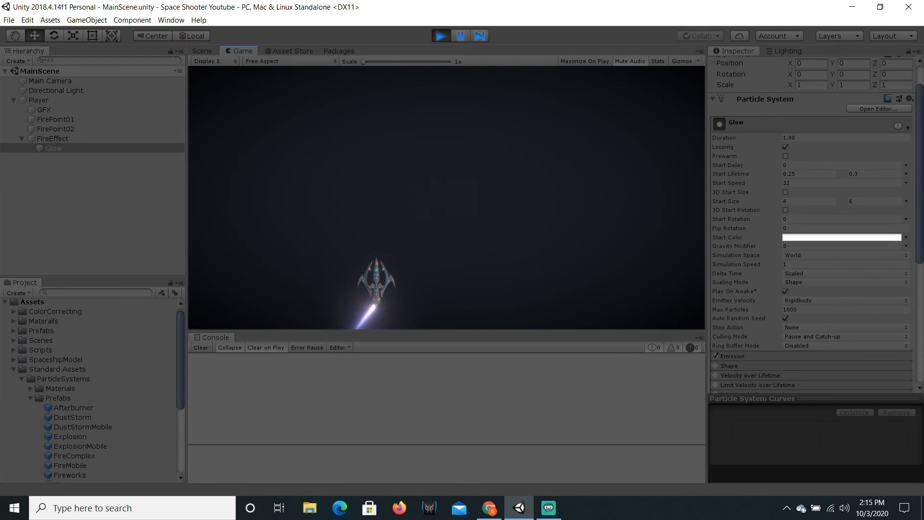
{"action": "key", "text": "Right"}
{"action": "key", "text": "Left"}
{"action": "key", "text": "Right"}
{"action": "key", "text": "Left"}
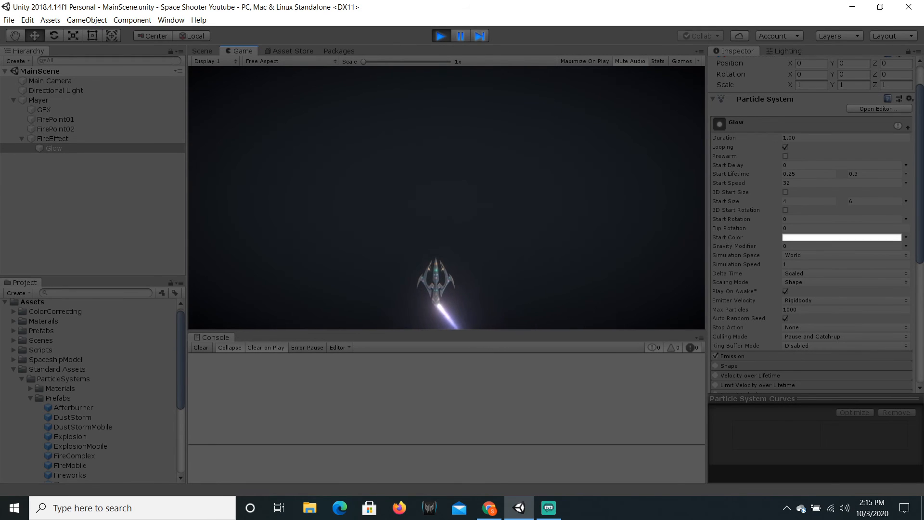
{"action": "key", "text": "Right"}
{"action": "key", "text": "space"}
{"action": "key", "text": "Left"}
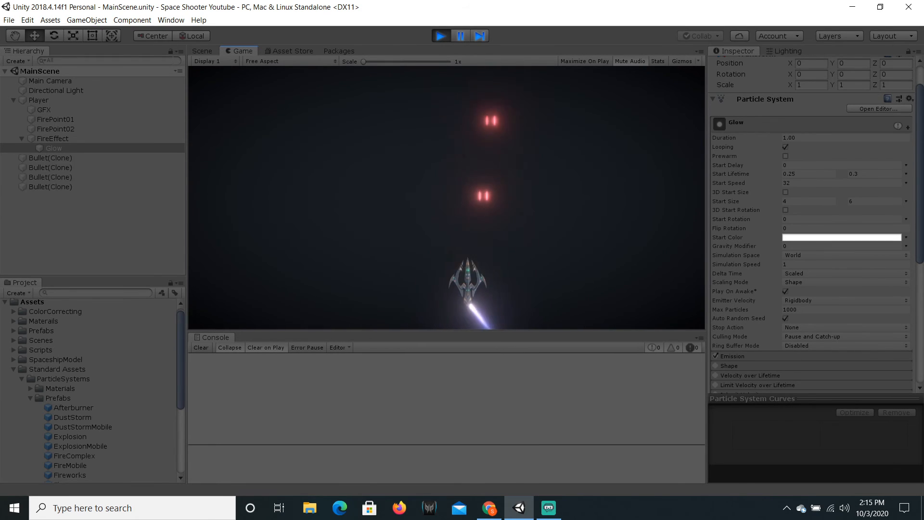
{"action": "key", "text": "space"}
{"action": "key", "text": "space"}
{"action": "key", "text": "space"}
{"action": "key", "text": "Right"}
{"action": "key", "text": "space"}
{"action": "key", "text": "space"}
{"action": "key", "text": "space"}
{"action": "key", "text": "space"}
{"action": "key", "text": "Left"}
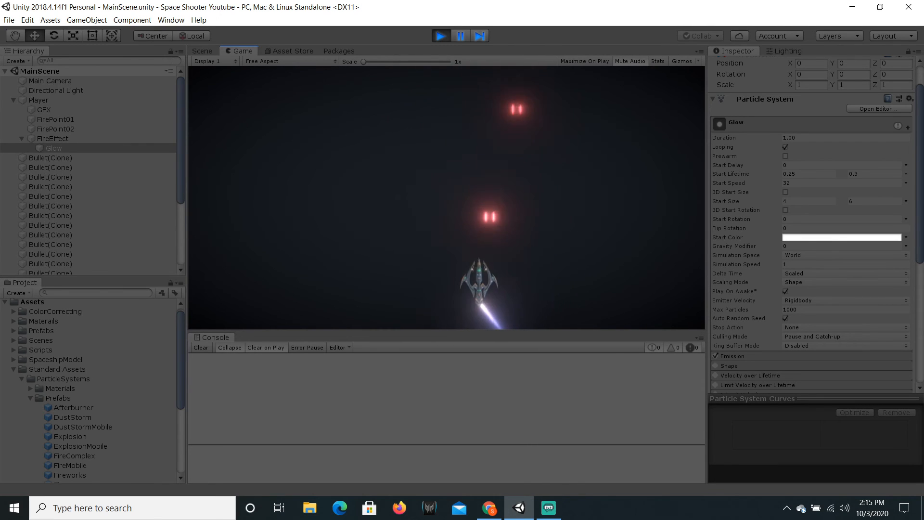
{"action": "key", "text": "space"}
{"action": "key", "text": "Right"}
{"action": "key", "text": "space"}
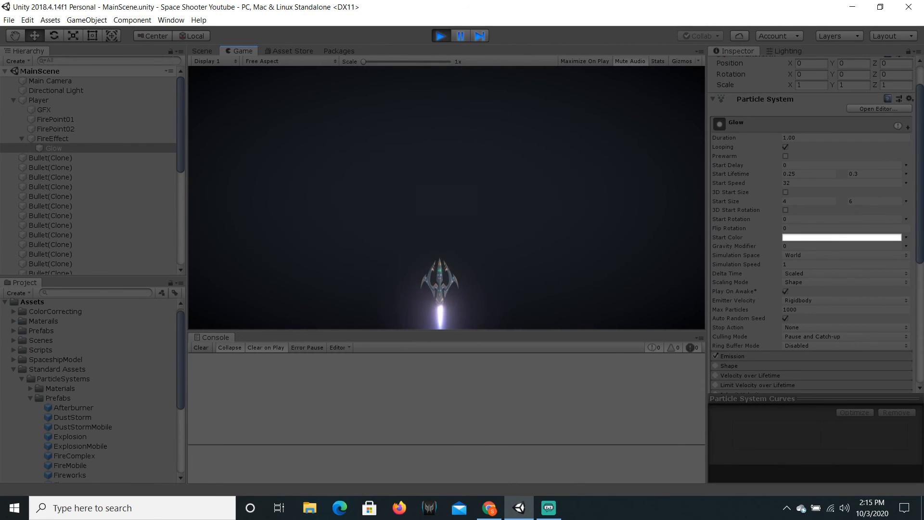
{"action": "key", "text": "ctrl+p"}
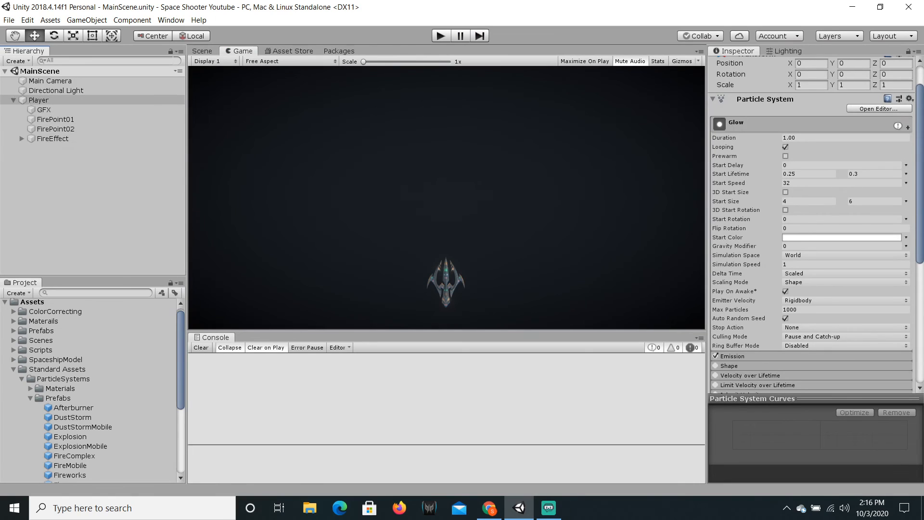
Open the Player's PlayerShoot script in Visual Studio and go to the mouse-button check under fireRate == 0f in Update.
{"action": "left_click", "coordinate": [14, 100]}
{"action": "left_click", "coordinate": [39, 100]}
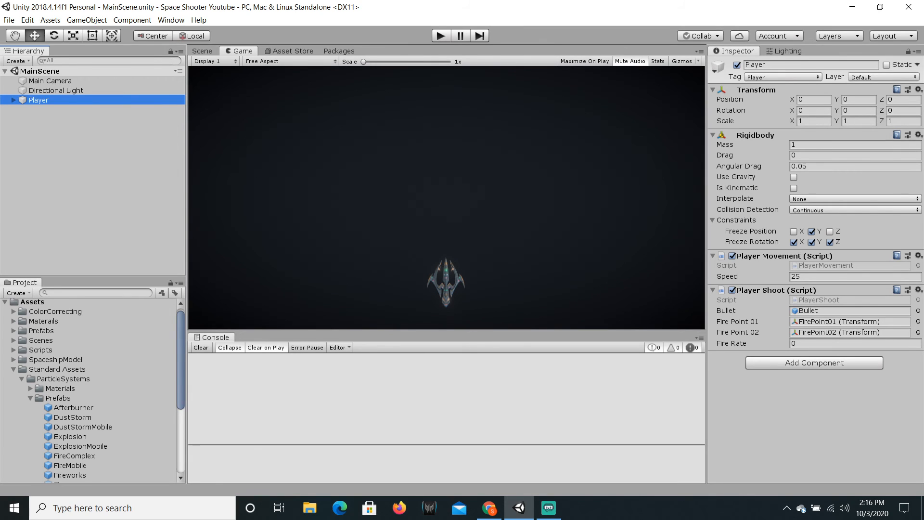
{"action": "double_click", "coordinate": [820, 300]}
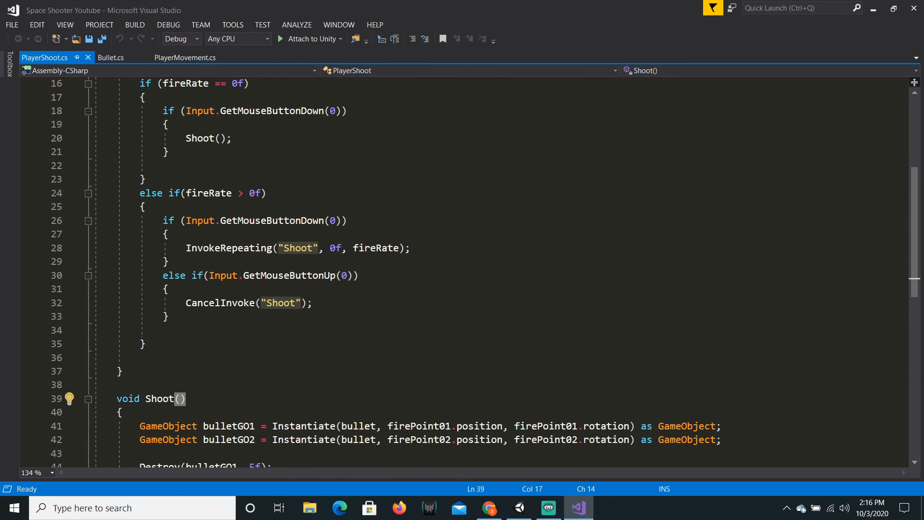
{"action": "scroll", "coordinate": [462, 269], "scroll_direction": "up", "scroll_amount": 1}
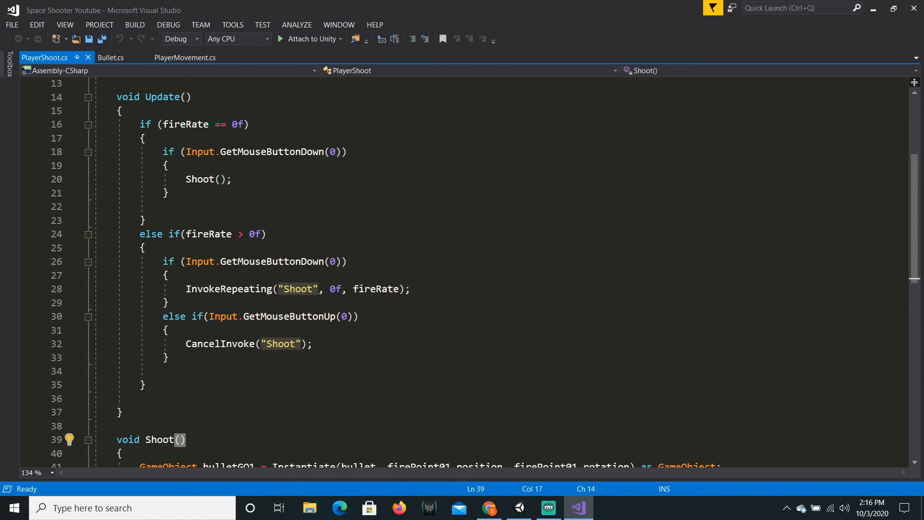
{"action": "left_click_drag", "start_coordinate": [163, 151], "coordinate": [170, 193]}
{"action": "left_click", "coordinate": [169, 166]}
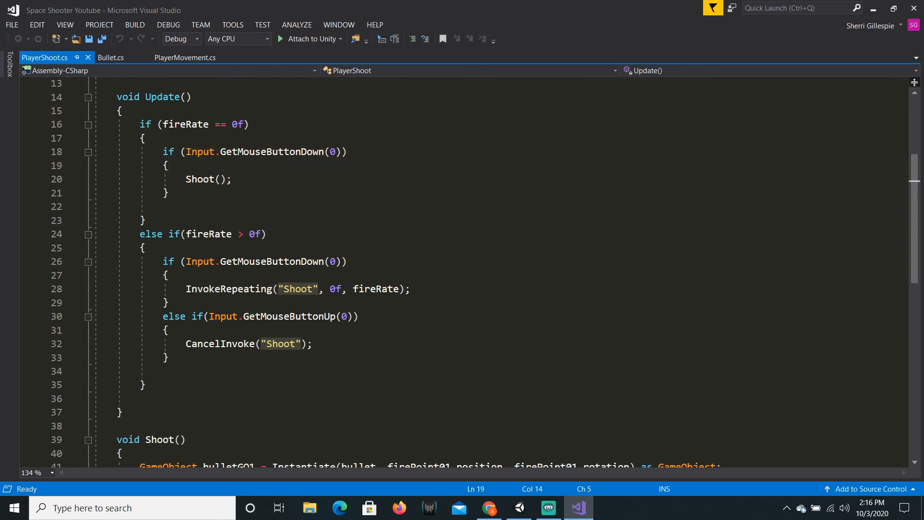
Extend the GetMouseButtonDown condition under fireRate == 0f with || Input.GetKeyDown().
{"action": "left_click", "coordinate": [342, 151]}
{"action": "type", "text": "|| "}
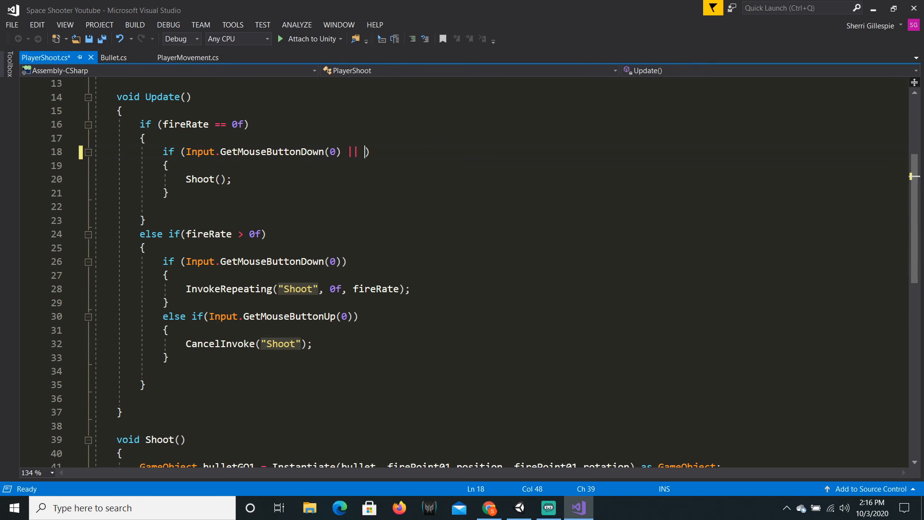
{"action": "type", "text": "Input.G"}
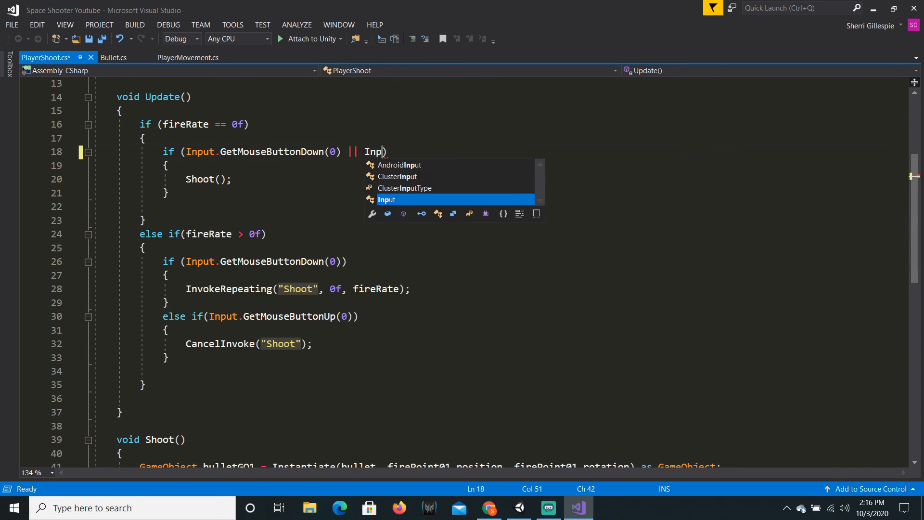
{"action": "type", "text": "etKey"}
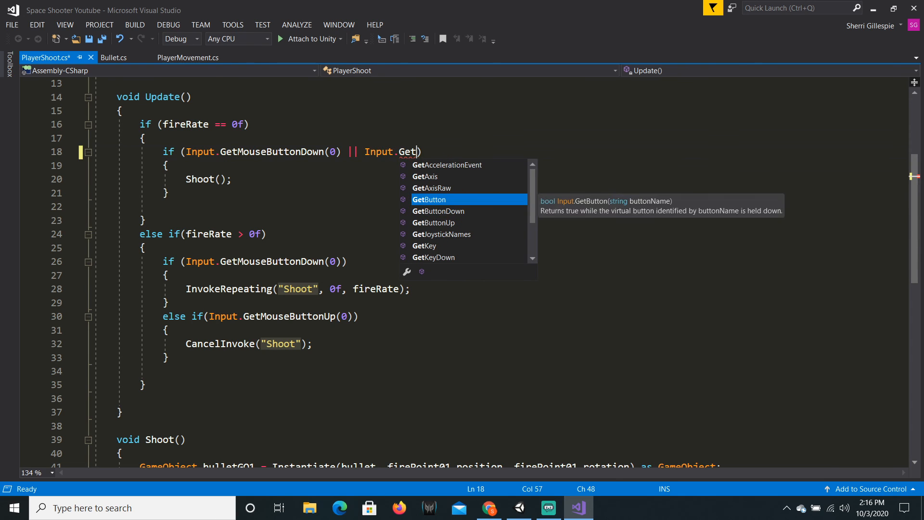
{"action": "key", "text": "Down"}
{"action": "key", "text": "Tab"}
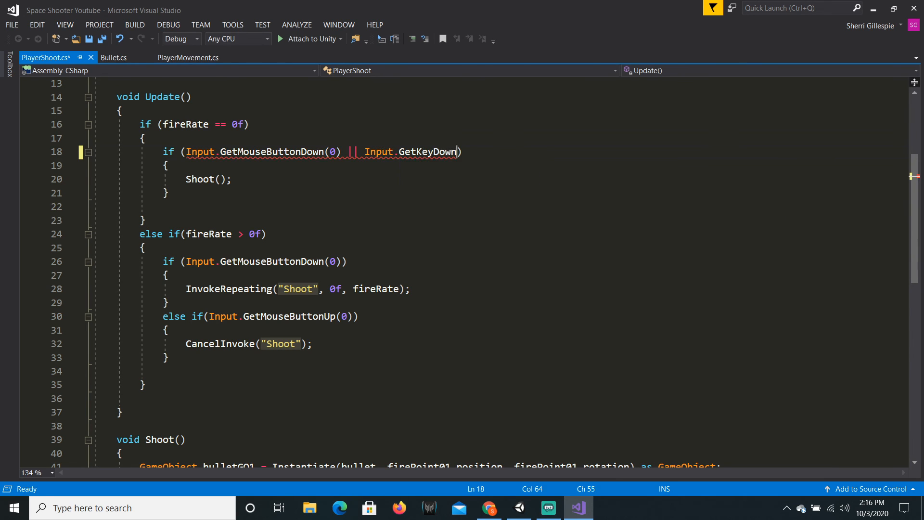
{"action": "type", "text": "()"}
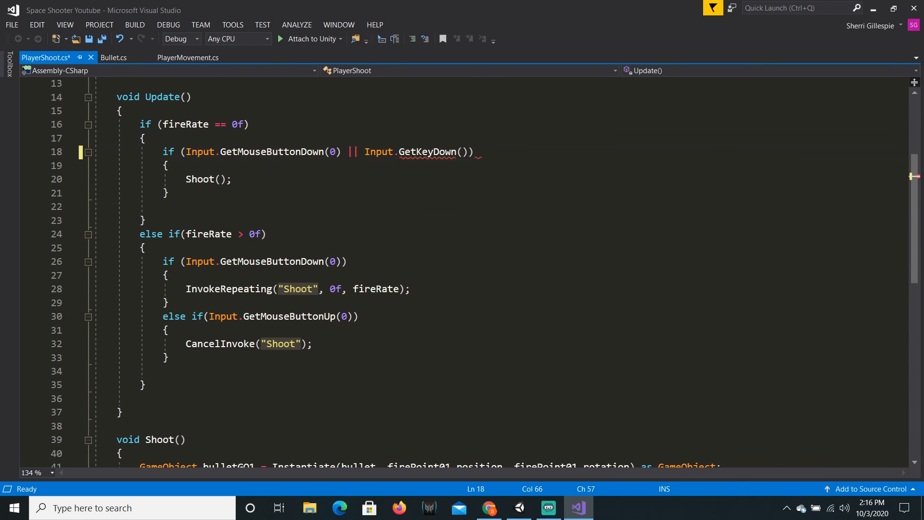
Pass KeyCode.Space as the argument of the new GetKeyDown call and save the script.
{"action": "key", "text": "Left"}
{"action": "type", "text": "Key"}
{"action": "key", "text": "Down"}
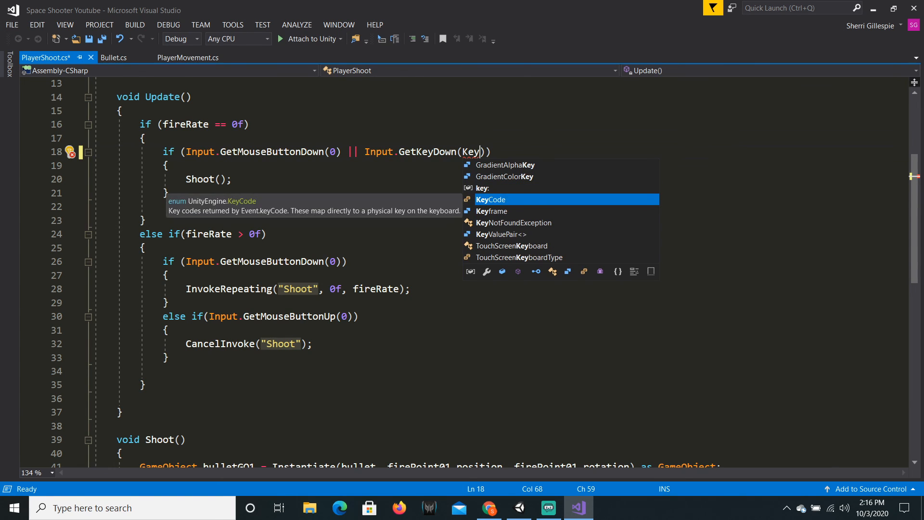
{"action": "key", "text": "Tab"}
{"action": "type", "text": ".SP"}
{"action": "key", "text": "Tab"}
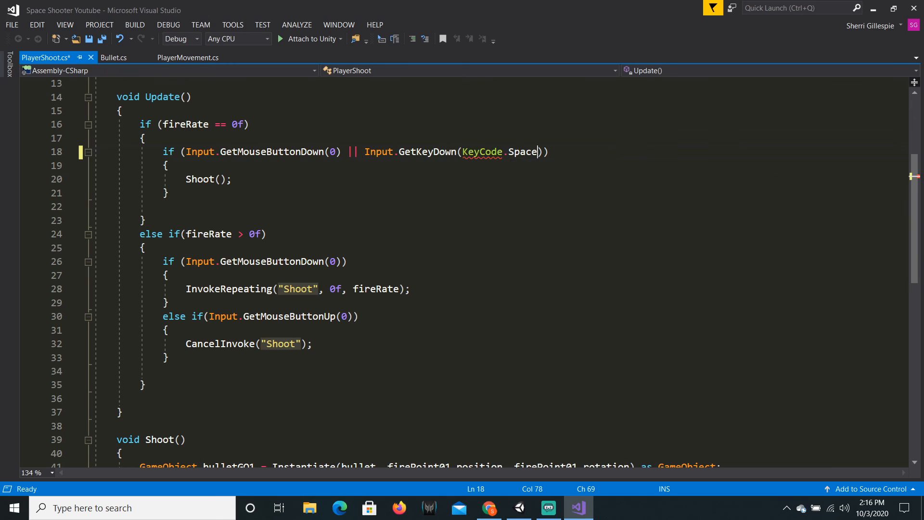
{"action": "key", "text": "End"}
{"action": "key", "text": "ctrl+s"}
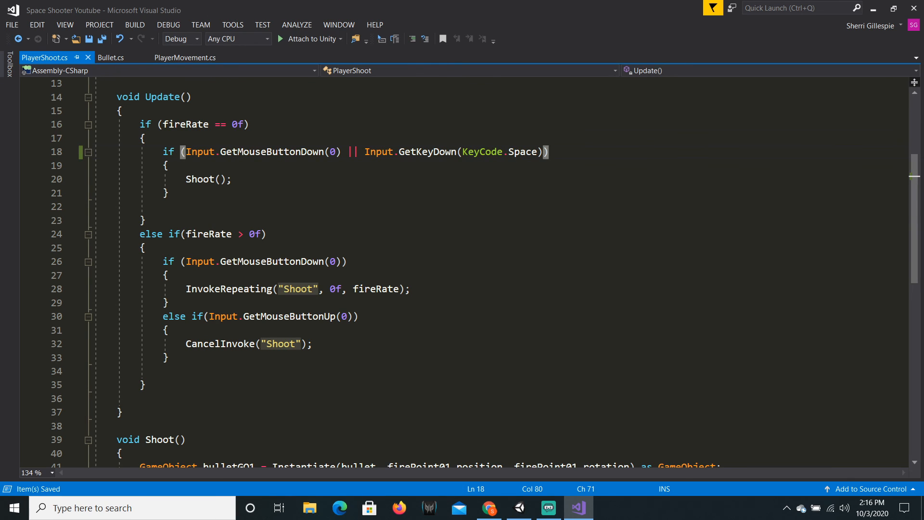
Copy the || Input.GetKeyDown(KeyCode.Space condition into the GetMouseButtonDown and GetMouseButtonUp checks under fireRate > 0f.
{"action": "left_click_drag", "start_coordinate": [341, 152], "coordinate": [538, 154]}
{"action": "key", "text": "ctrl+c"}
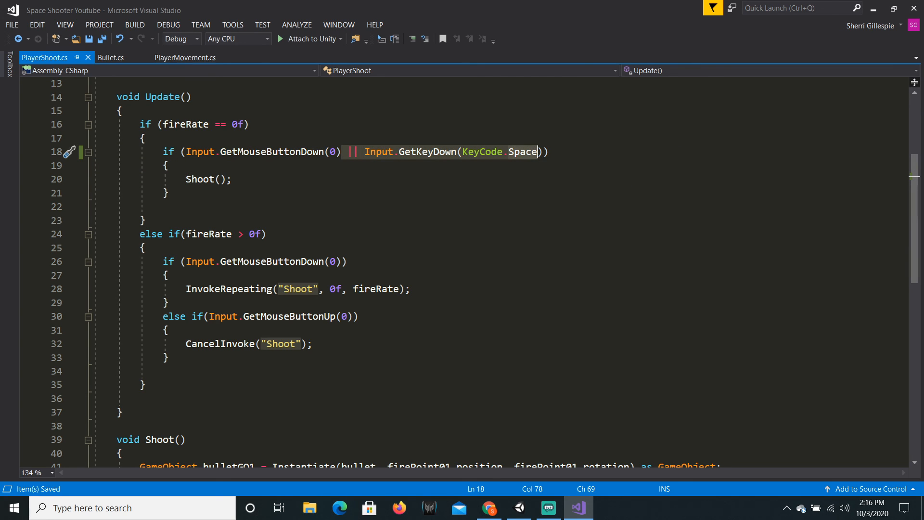
{"action": "left_click", "coordinate": [342, 262]}
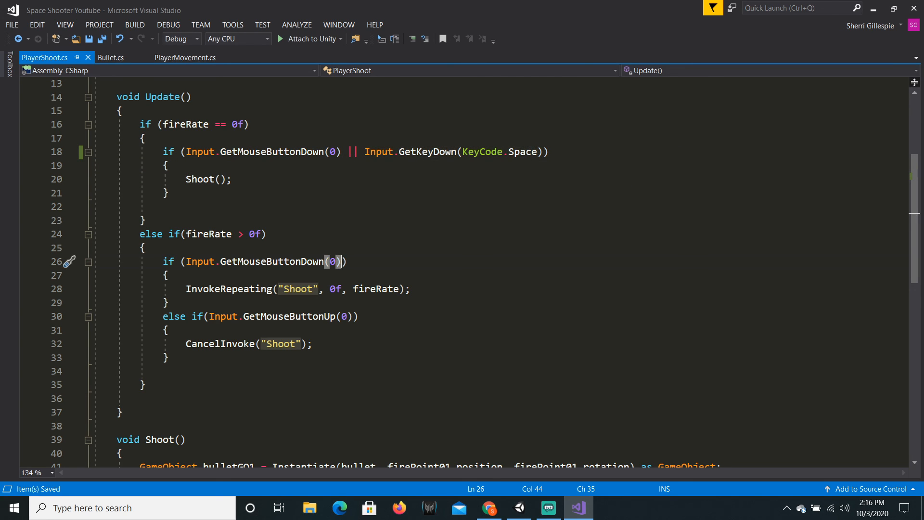
{"action": "key", "text": "ctrl+v"}
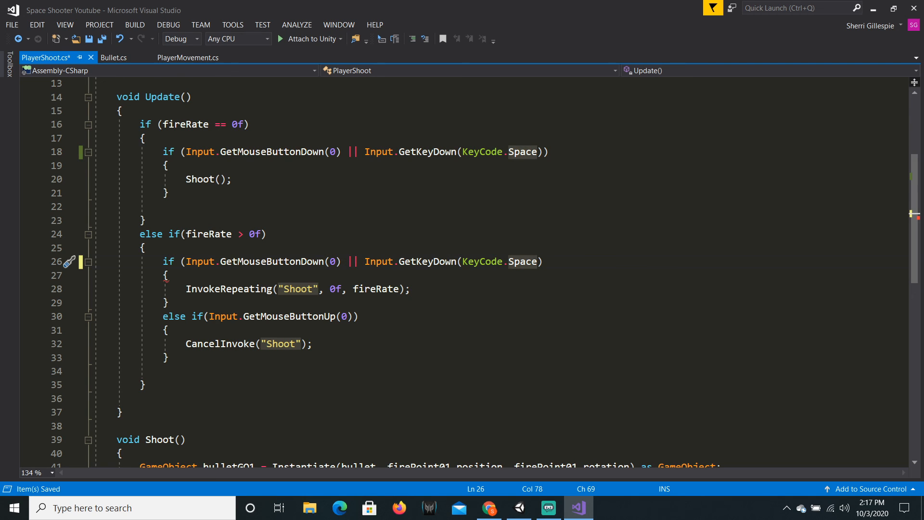
{"action": "left_click", "coordinate": [353, 317]}
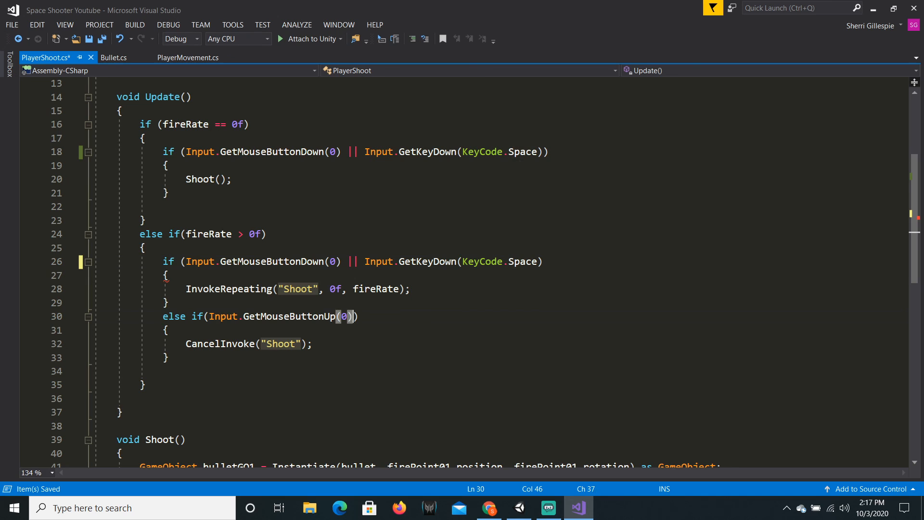
{"action": "key", "text": "ctrl+v"}
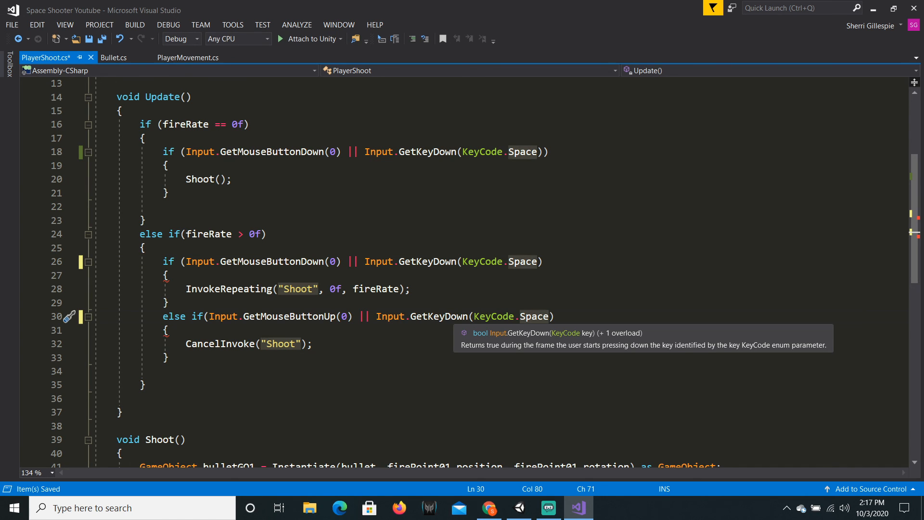
Replace GetKeyDown with GetKeyUp in the else-if condition that calls CancelInvoke.
{"action": "left_click", "coordinate": [468, 317]}
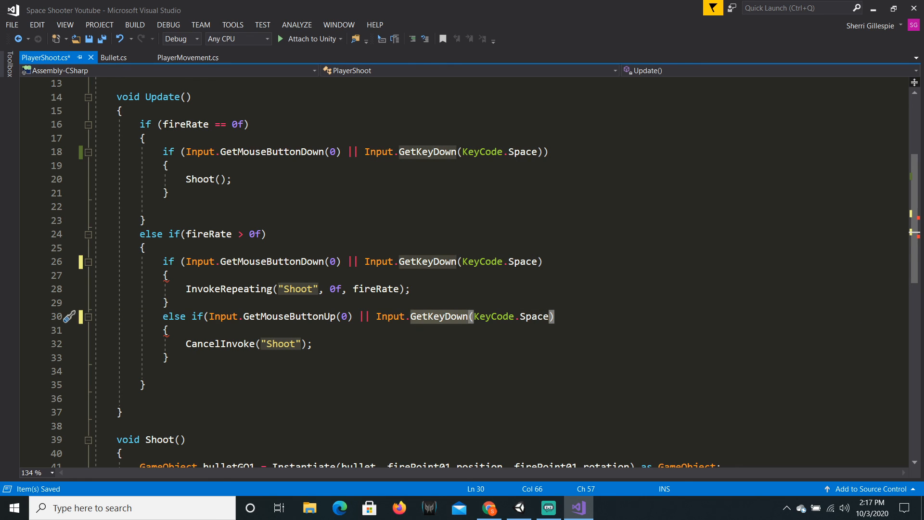
{"action": "key", "text": "BackSpace"}
{"action": "key", "text": "BackSpace"}
{"action": "key", "text": "BackSpace"}
{"action": "key", "text": "BackSpace"}
{"action": "key", "text": "Down"}
{"action": "key", "text": "Down"}
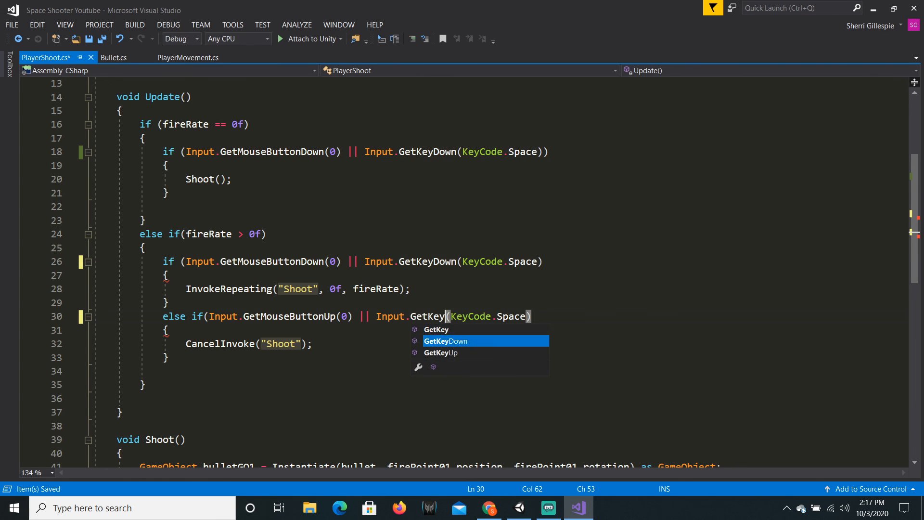
{"action": "key", "text": "Tab"}
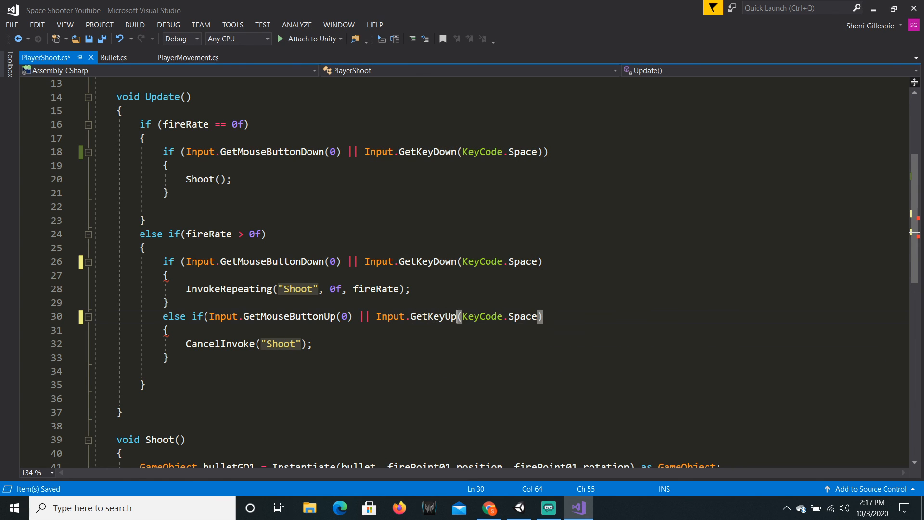
Add the missing closing parenthesis to both conditions under fireRate > 0f and save the script.
{"action": "left_click", "coordinate": [146, 248]}
{"action": "left_click", "coordinate": [544, 262]}
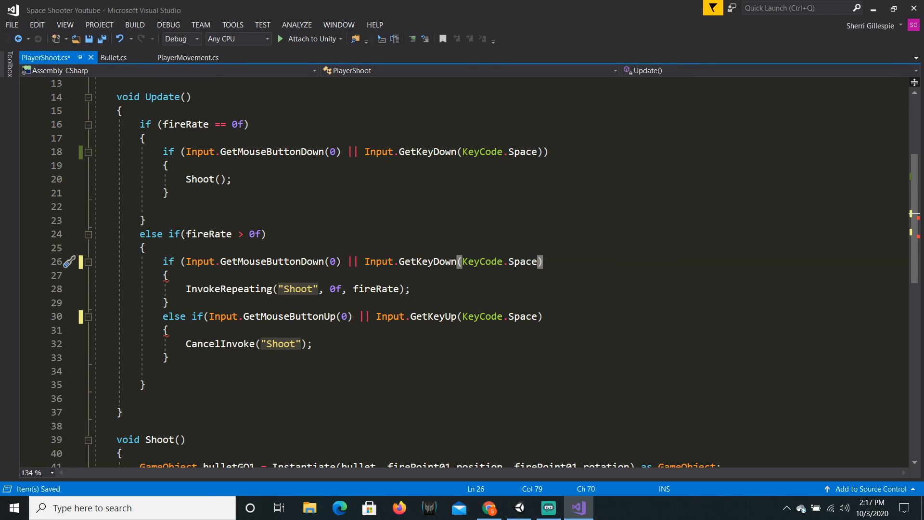
{"action": "type", "text": ")"}
{"action": "left_click", "coordinate": [544, 316]}
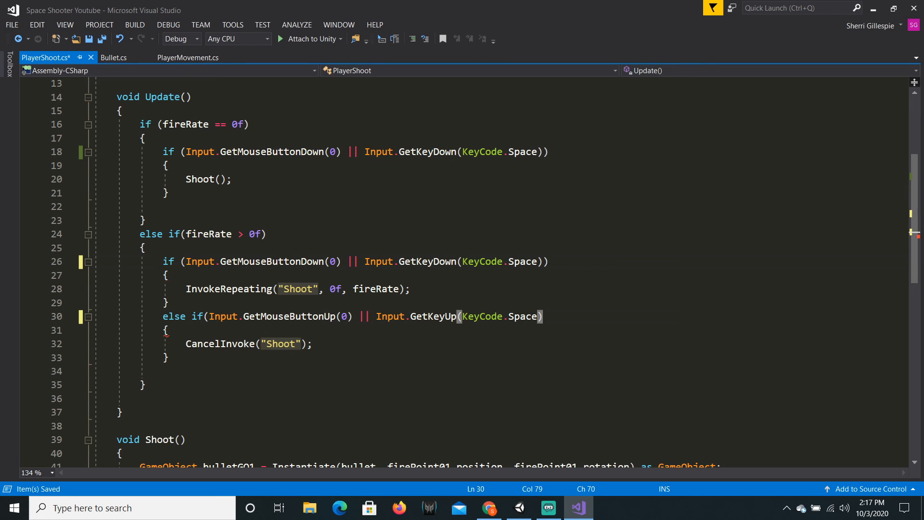
{"action": "type", "text": ")"}
{"action": "key", "text": "ctrl+s"}
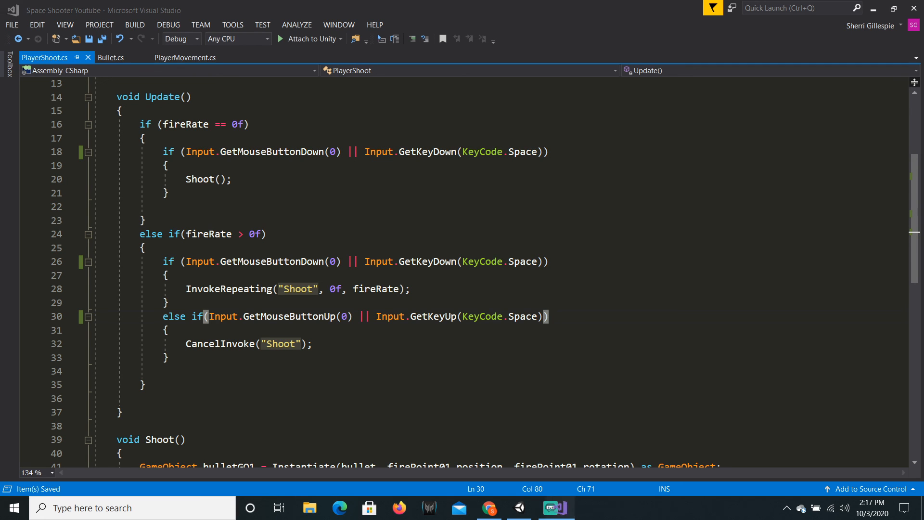
Switch to Unity and collapse the Scripts and Standard Assets folders in the project's assets.
{"action": "left_click", "coordinate": [519, 507]}
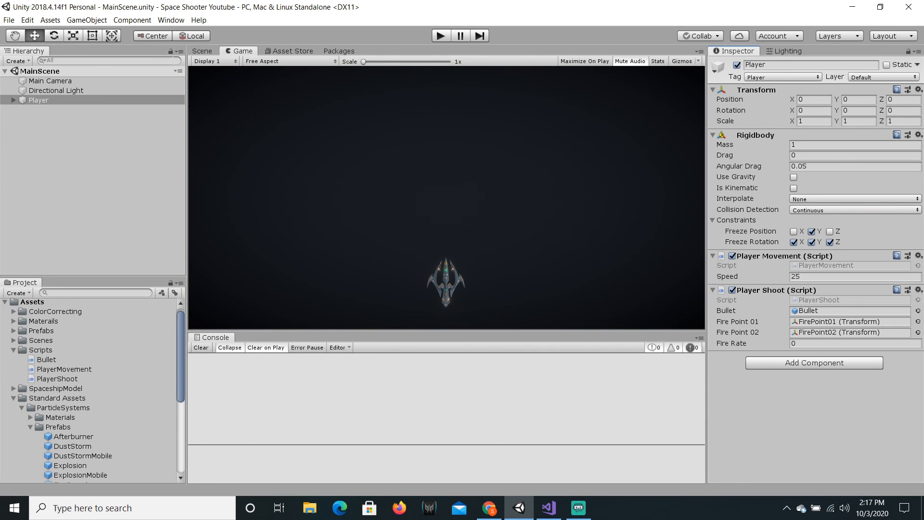
{"action": "left_click", "coordinate": [14, 350]}
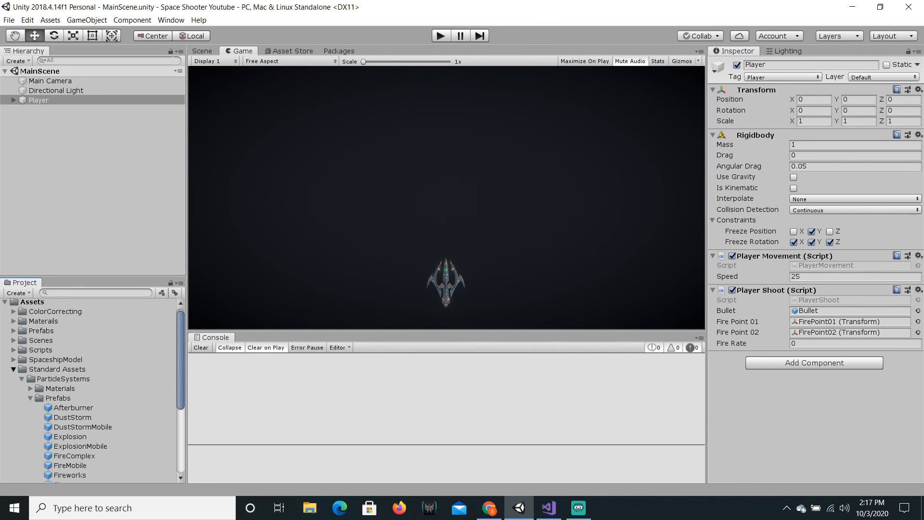
{"action": "left_click", "coordinate": [14, 369]}
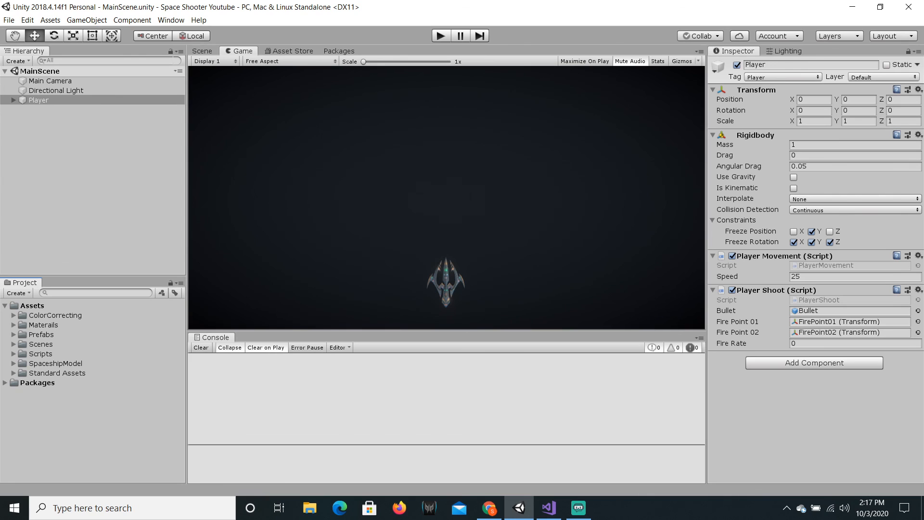
Play-test the scene by steering the ship left and right while firing single shots with Space.
{"action": "key", "text": "ctrl+p"}
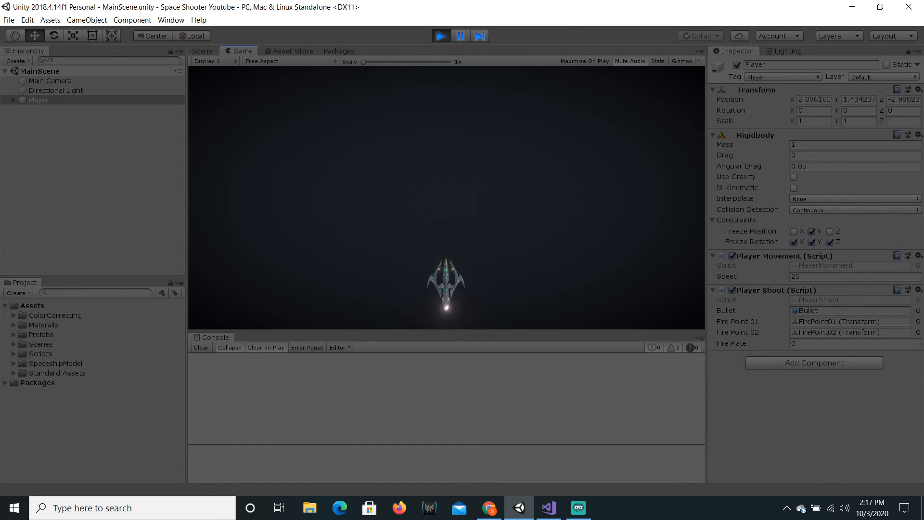
{"action": "key", "text": "a"}
{"action": "key", "text": "space"}
{"action": "key", "text": "space"}
{"action": "key", "text": "d"}
{"action": "key", "text": "space"}
{"action": "key", "text": "a"}
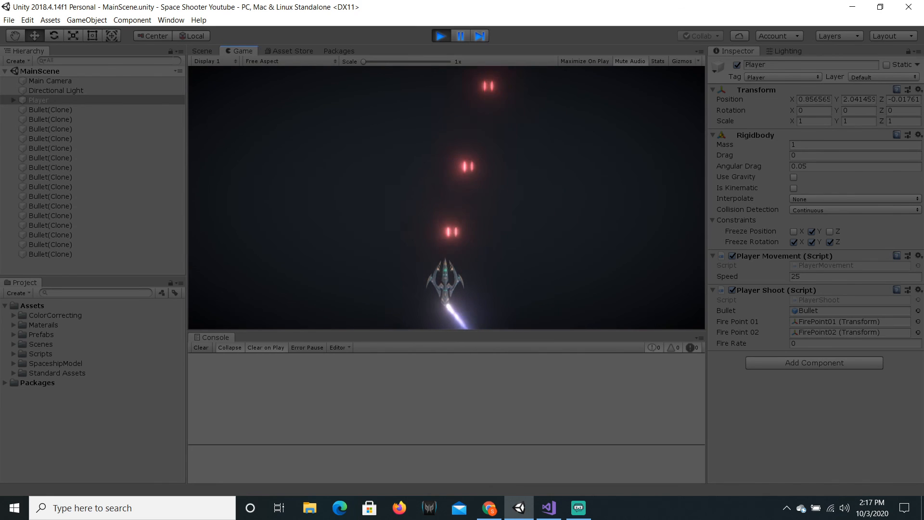
{"action": "key", "text": "d"}
{"action": "key", "text": "space"}
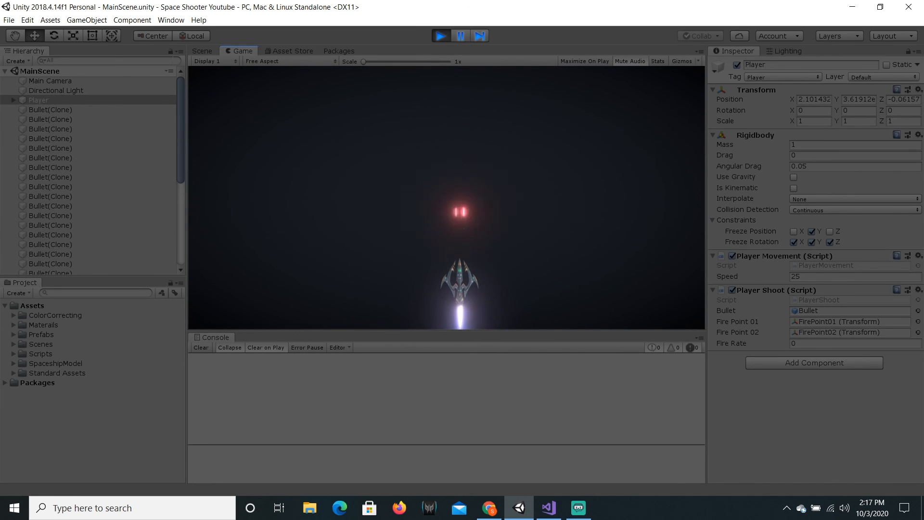
{"action": "key", "text": "a"}
{"action": "key", "text": "a"}
{"action": "key", "text": "space"}
{"action": "key", "text": "d"}
{"action": "key", "text": "space"}
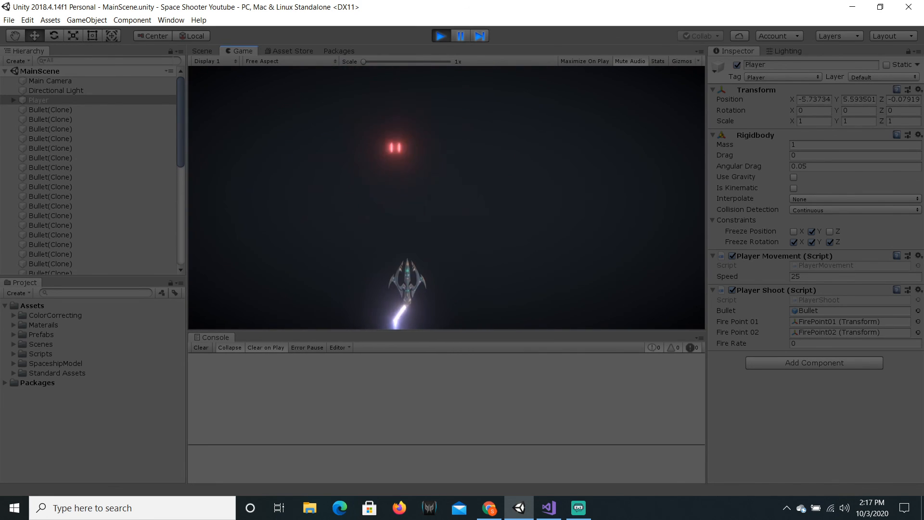
{"action": "key", "text": "space"}
{"action": "key", "text": "space"}
{"action": "key", "text": "a"}
Set the Player's Fire Rate to 0.1 during play, test repeated firing with Space, and stop playing.
{"action": "left_click", "coordinate": [838, 343]}
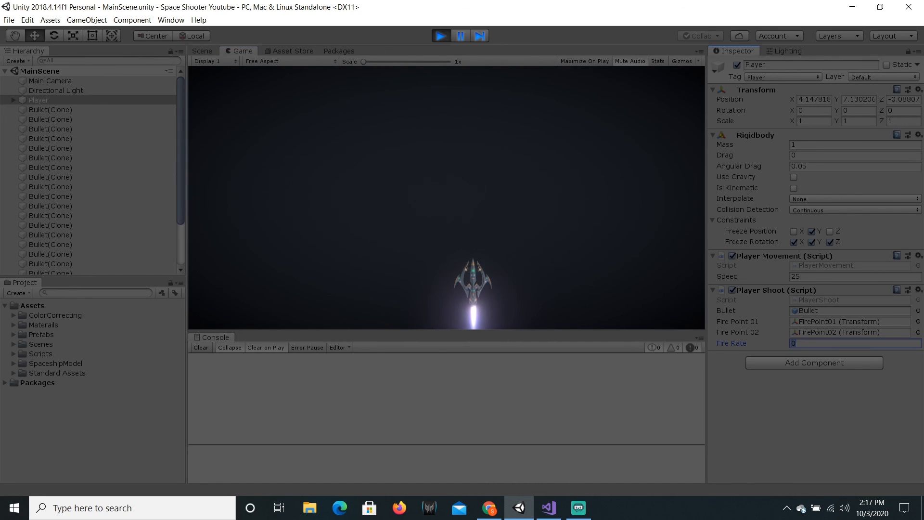
{"action": "type", "text": "0.1"}
{"action": "left_click", "coordinate": [447, 197]}
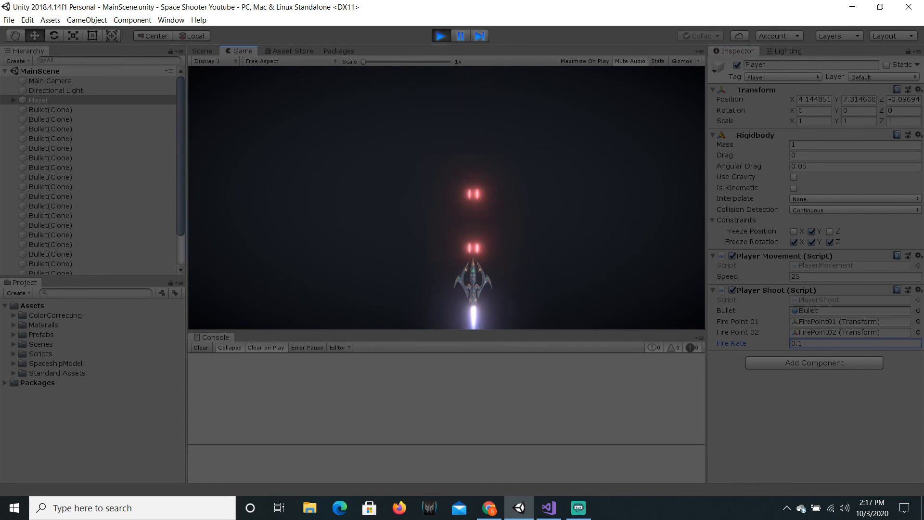
{"action": "key", "text": "space"}
{"action": "type", "text": "a"}
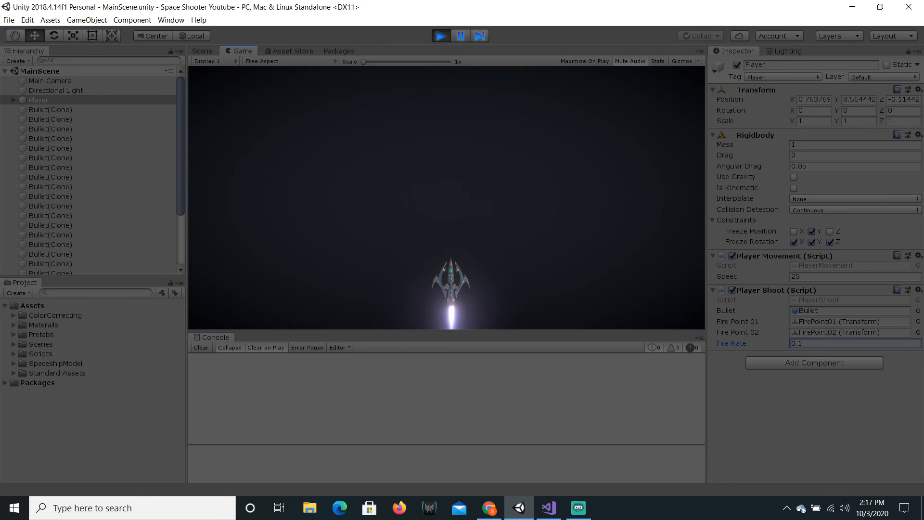
{"action": "type", "text": "0"}
{"action": "key", "text": "ctrl+p"}
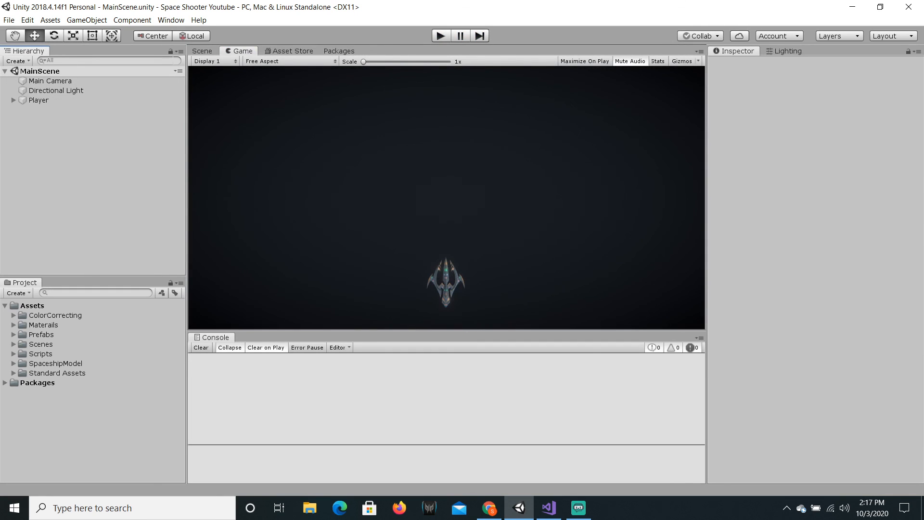
{"action": "left_click", "coordinate": [579, 508]}
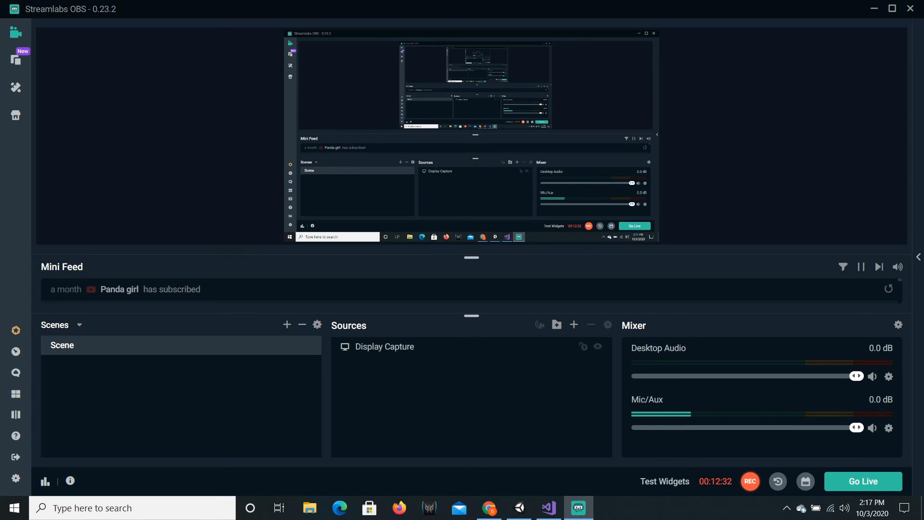
{"action": "left_click", "coordinate": [489, 508]}
{"action": "left_click", "coordinate": [519, 508]}
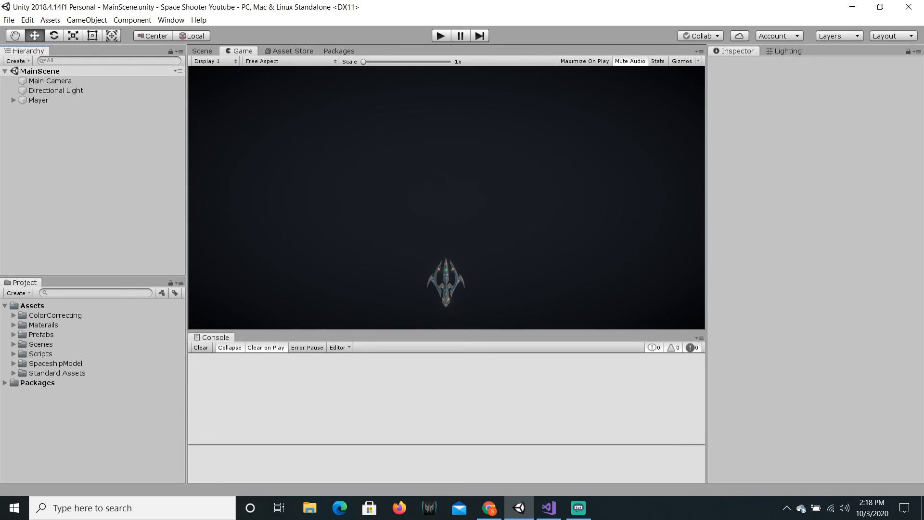